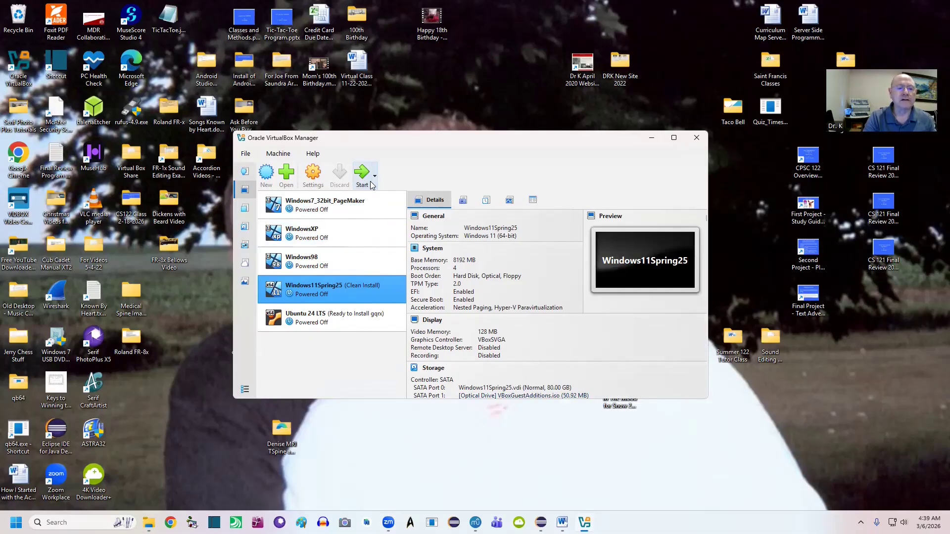
- Start the Windows11Spring25 virtual machine and sign in to Windows by entering the account password
{"action": "left_click", "coordinate": [464, 202]}
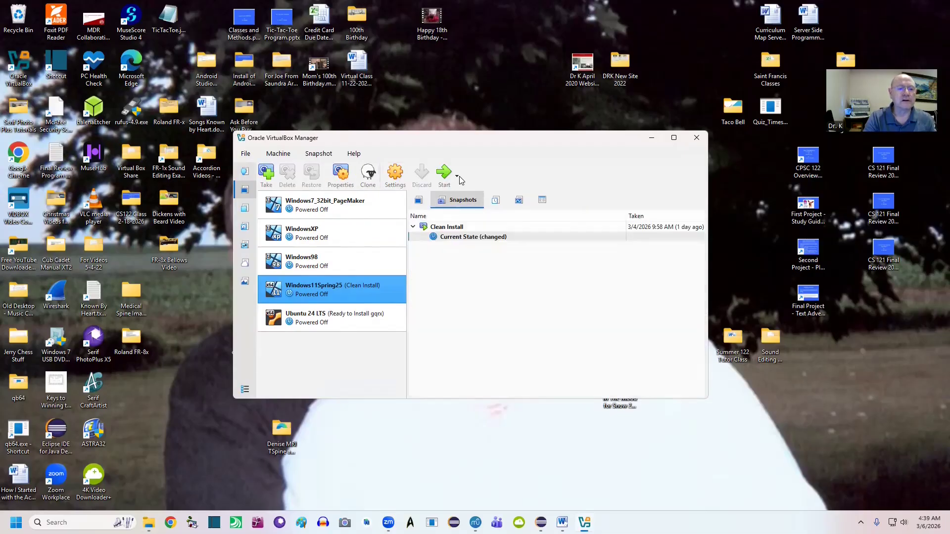
{"action": "left_click", "coordinate": [442, 177]}
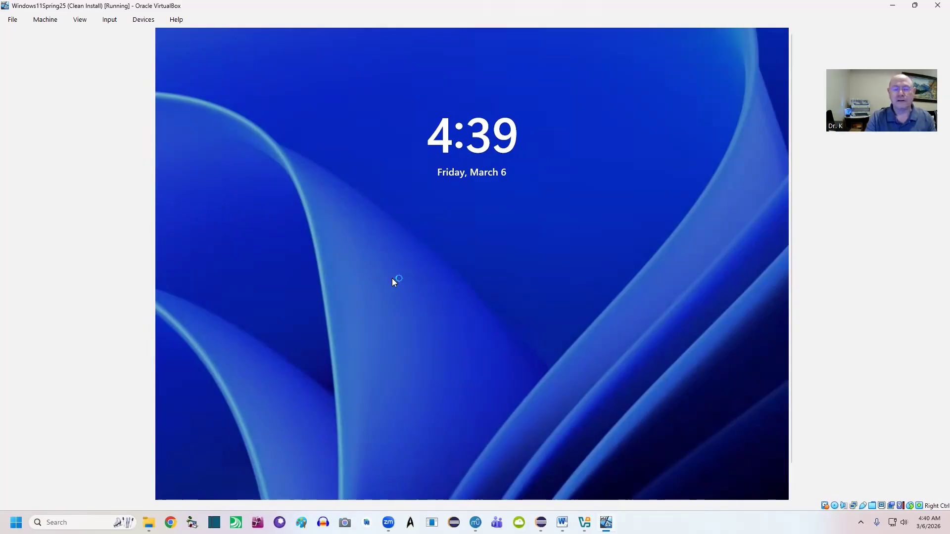
{"action": "left_click", "coordinate": [406, 276]}
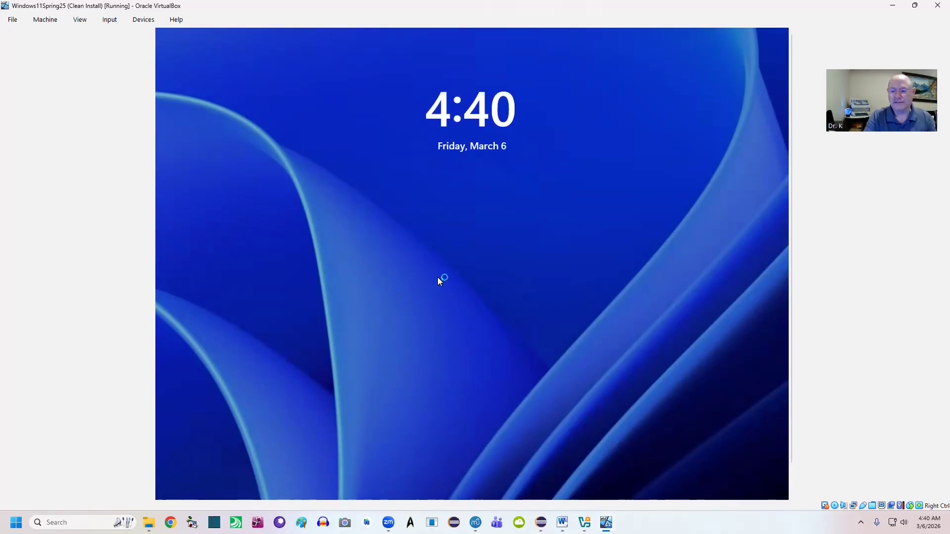
{"action": "left_click", "coordinate": [461, 255]}
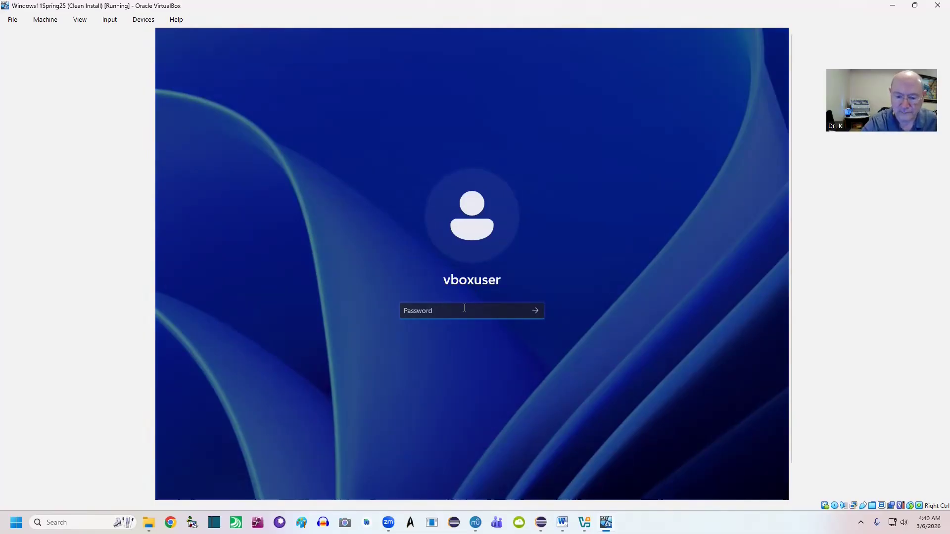
{"action": "type", "text": "****"}
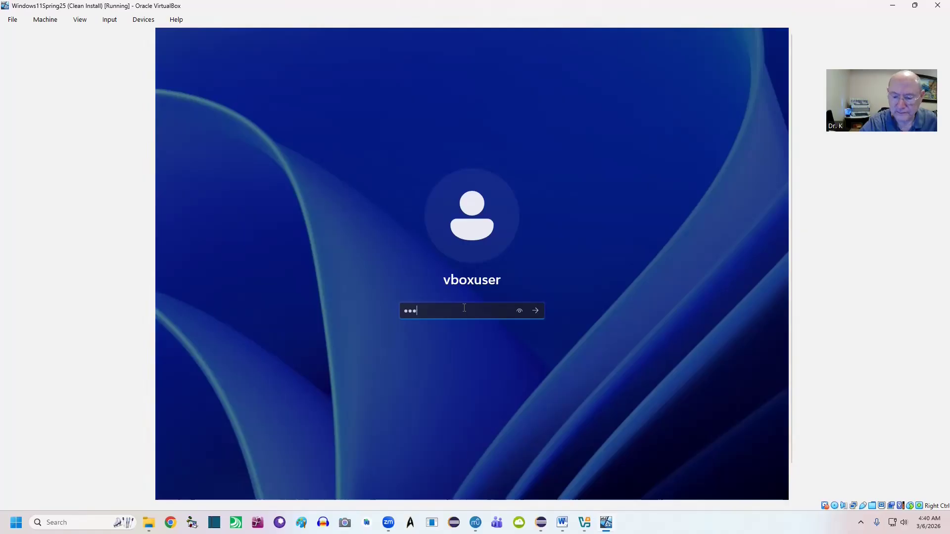
{"action": "key", "text": "Return"}
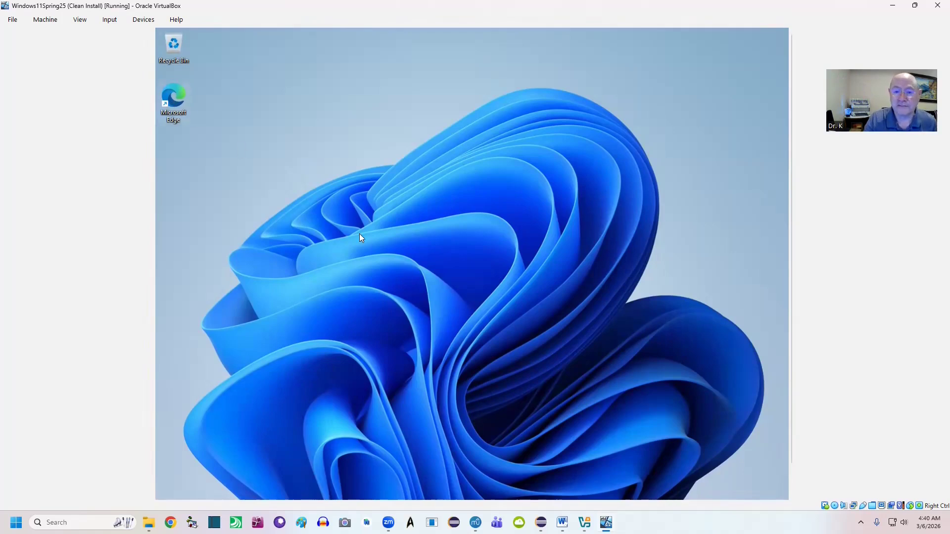
- Open Microsoft Edge in the virtual machine, close the What's new tab and go to eclipse.org
{"action": "double_click", "coordinate": [171, 102]}
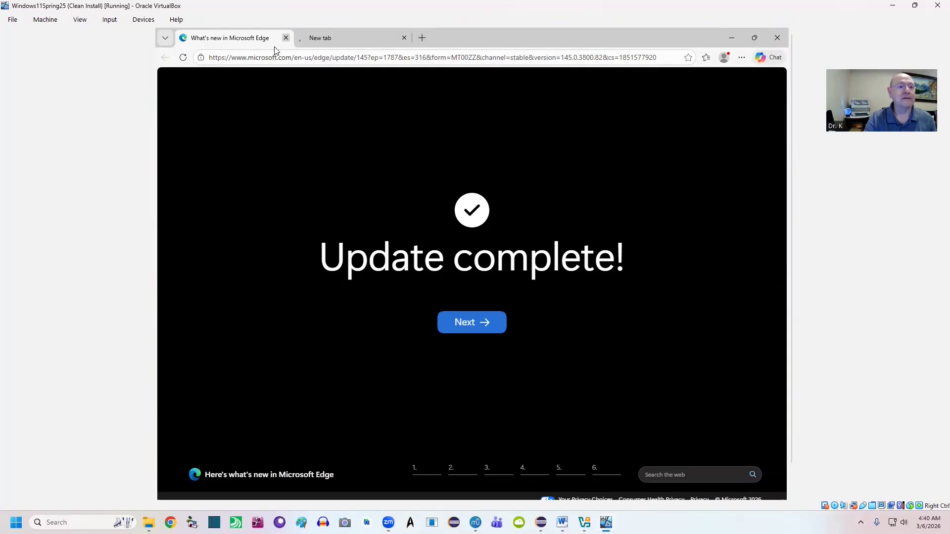
{"action": "left_click", "coordinate": [285, 38]}
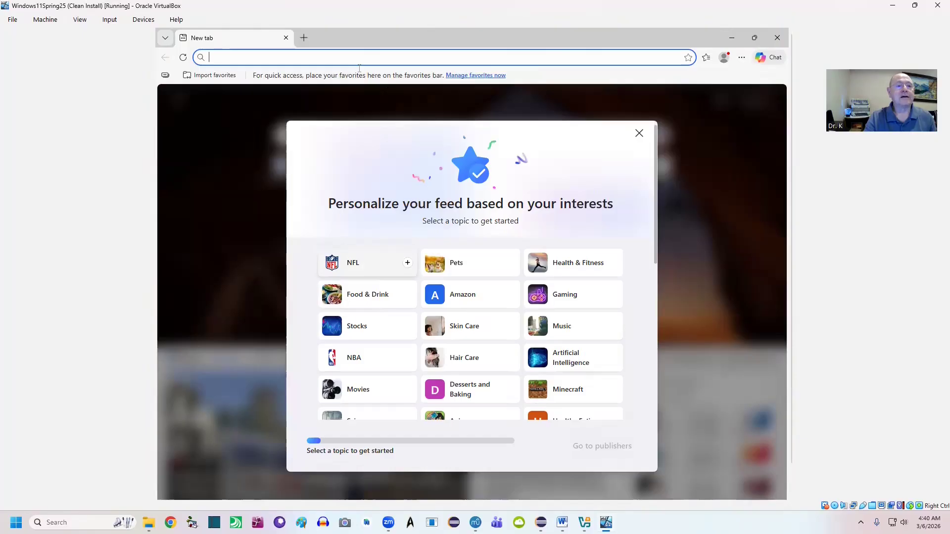
{"action": "left_click", "coordinate": [363, 61]}
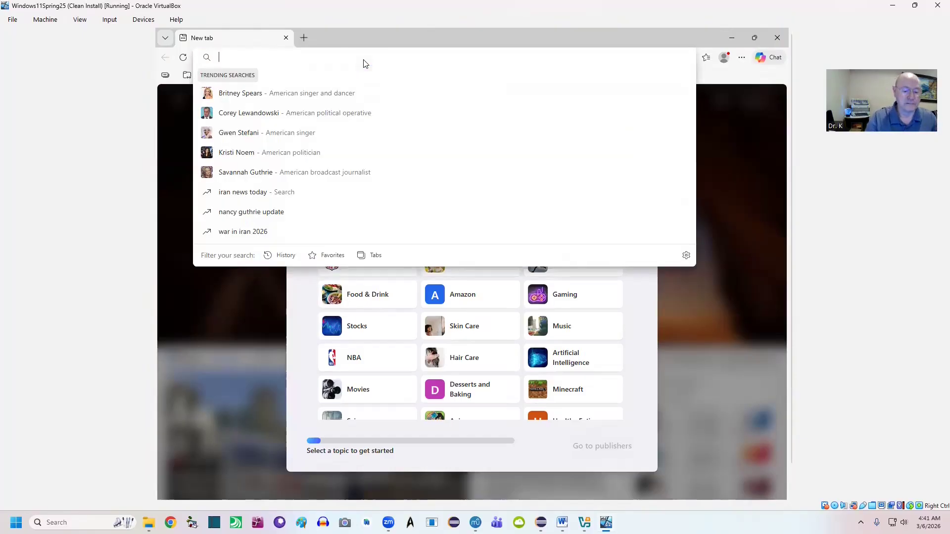
{"action": "type", "text": "eclipse.o"}
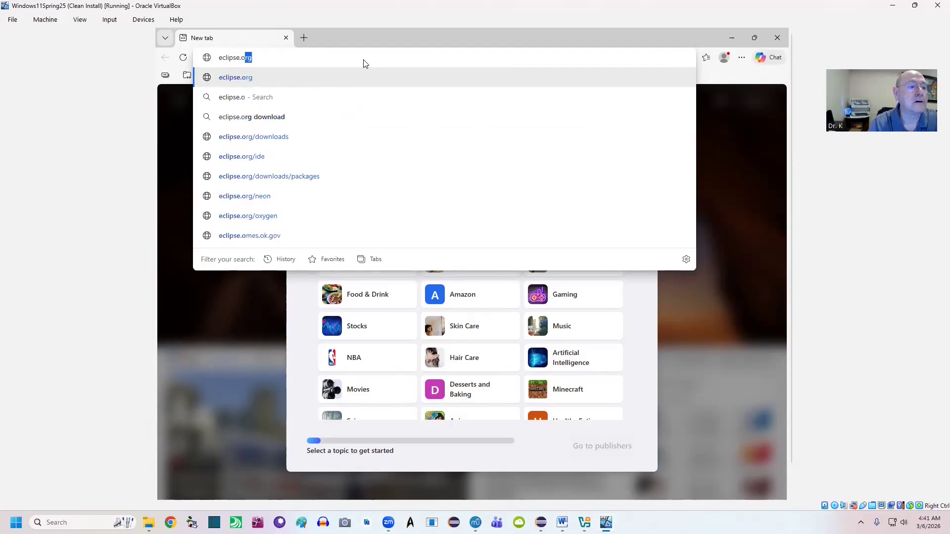
{"action": "type", "text": "rg"}
{"action": "key", "text": "Return"}
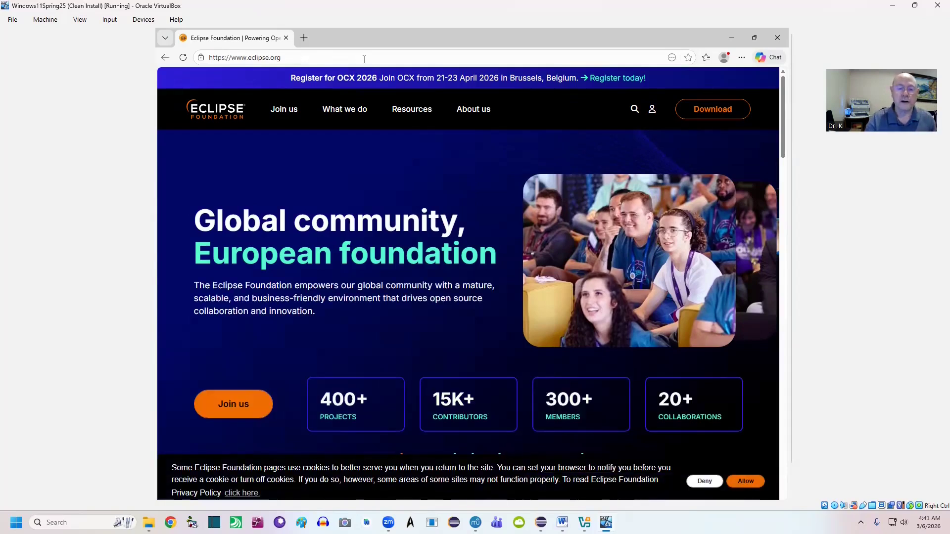
- Open the Eclipse Download Packages page from the site's downloads section, allowing cookies
{"action": "left_click", "coordinate": [707, 110]}
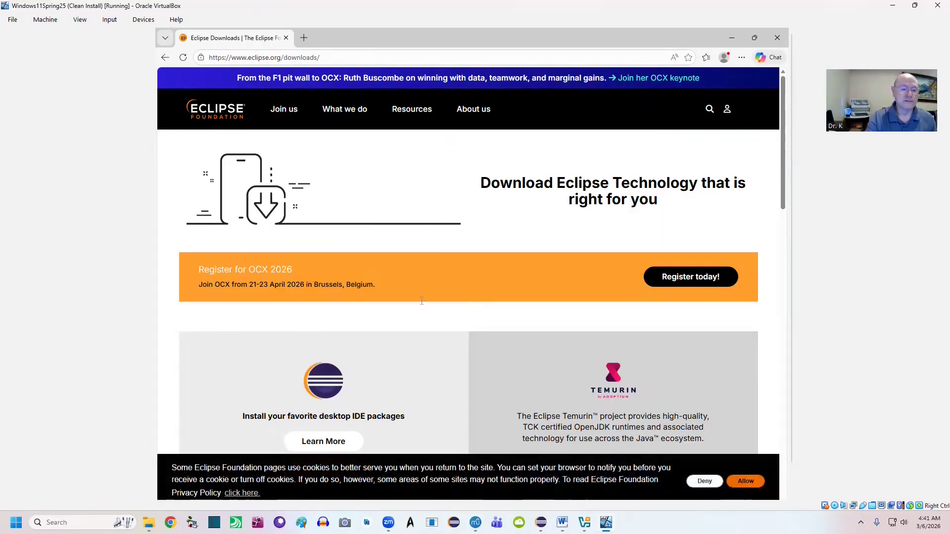
{"action": "scroll", "coordinate": [422, 301], "scroll_direction": "down", "scroll_amount": 1}
{"action": "left_click", "coordinate": [745, 481]}
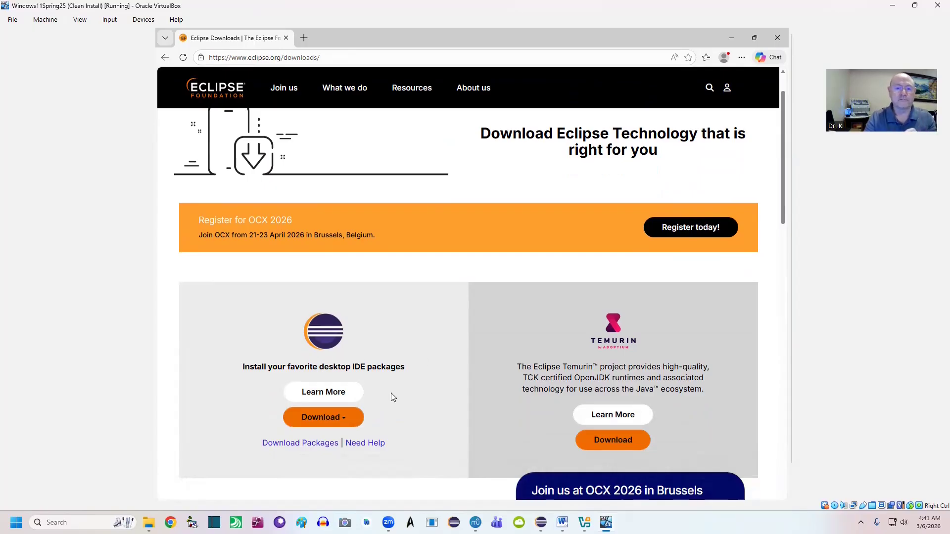
{"action": "left_click", "coordinate": [305, 444]}
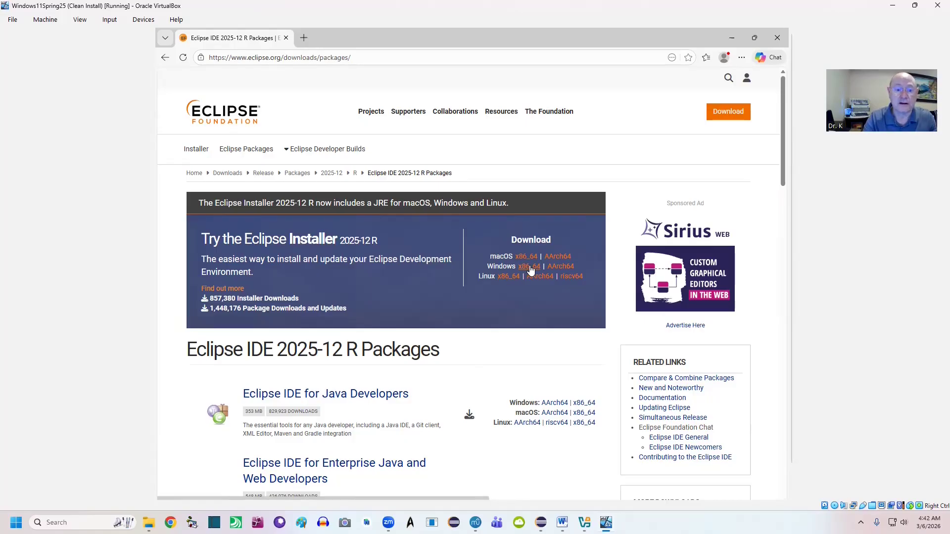
- Download the Windows x86_64 Eclipse Installer, eclipse-inst-jre-win64.exe, and close the browser
{"action": "left_click", "coordinate": [529, 267]}
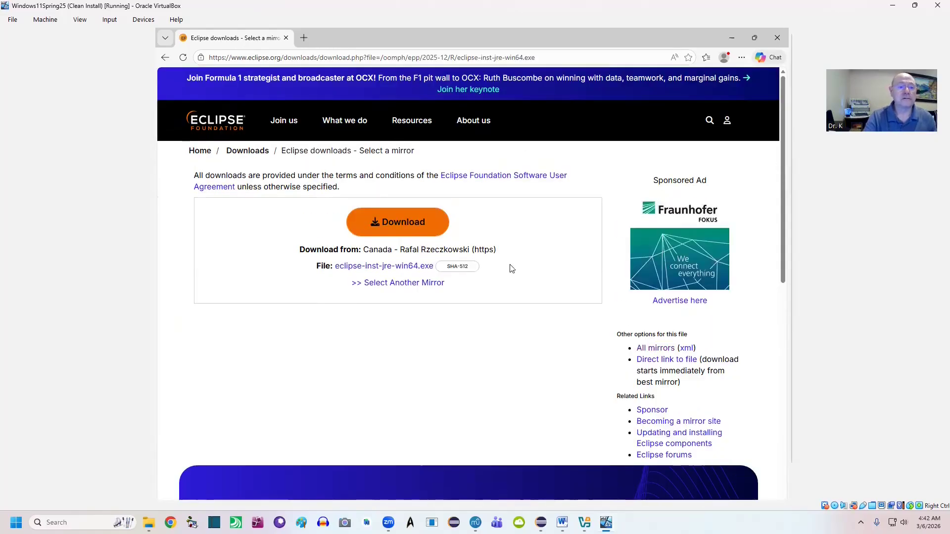
{"action": "left_click", "coordinate": [399, 225]}
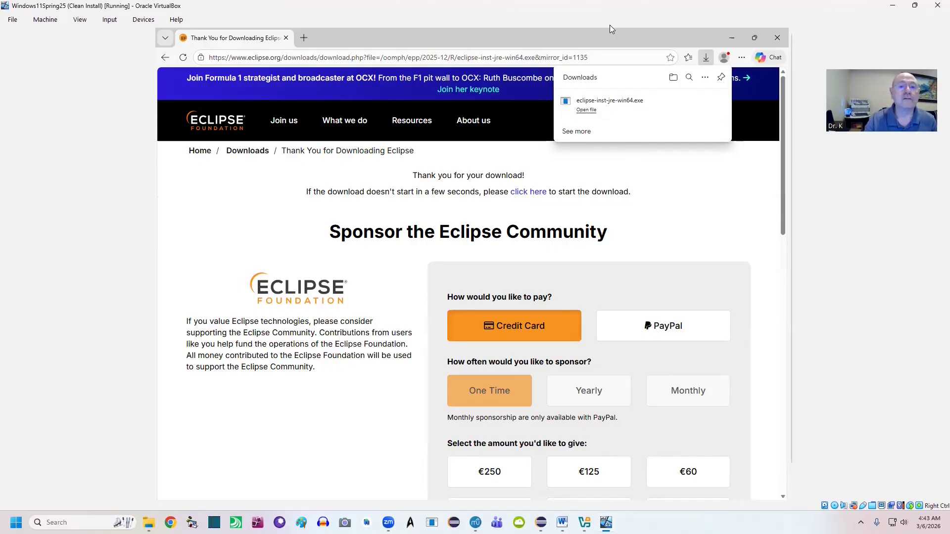
{"action": "left_click", "coordinate": [777, 39]}
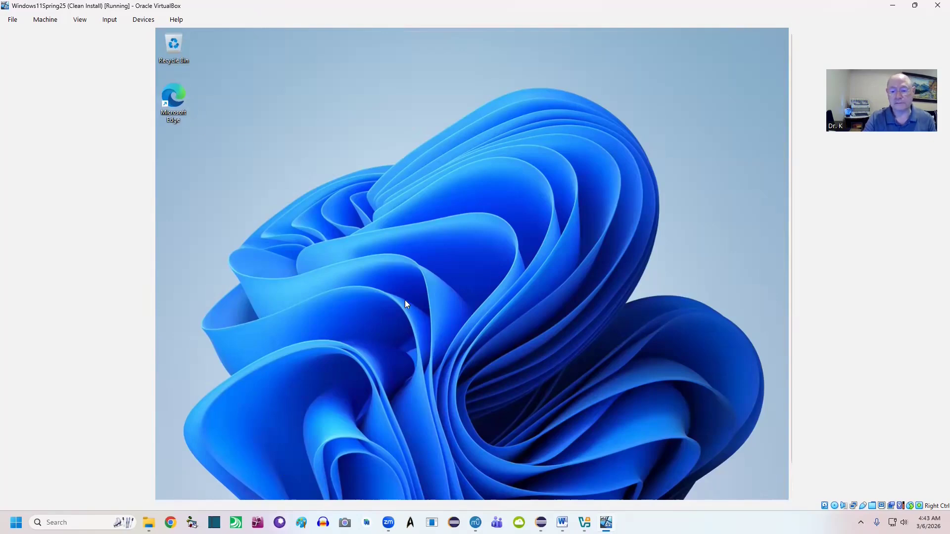
- Restore the virtual machine window to a smaller size, move it on the host desktop and maximize it again
{"action": "left_click_drag", "start_coordinate": [792, 411], "coordinate": [793, 457]}
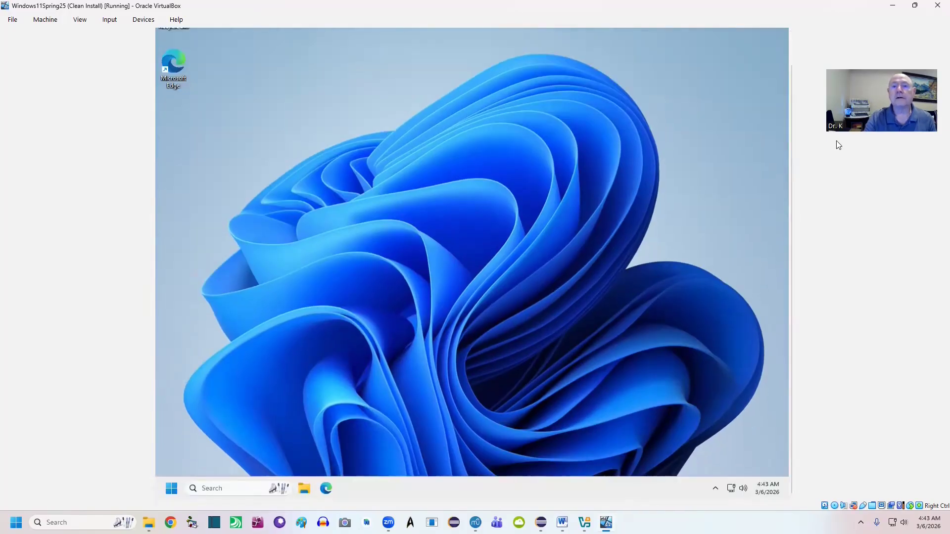
{"action": "left_click", "coordinate": [914, 6]}
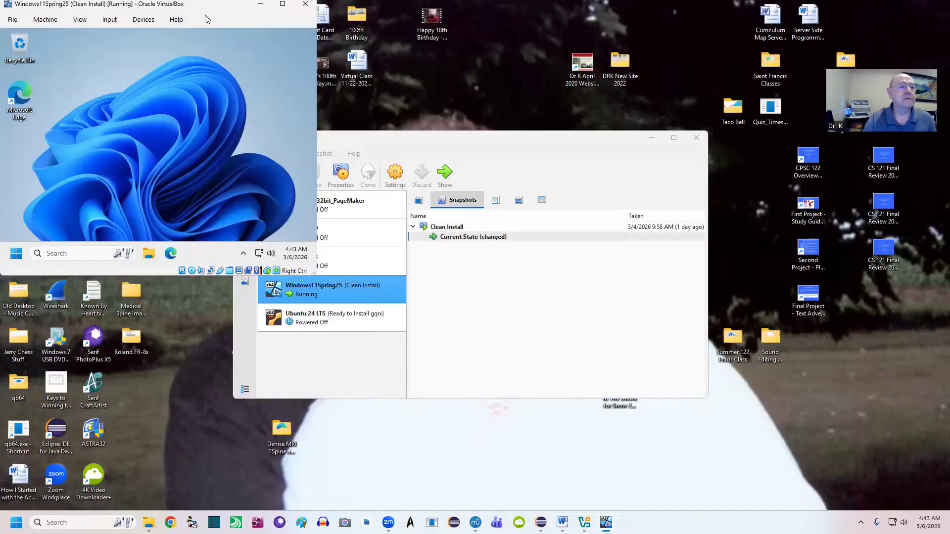
{"action": "left_click_drag", "start_coordinate": [207, 11], "coordinate": [270, 104]}
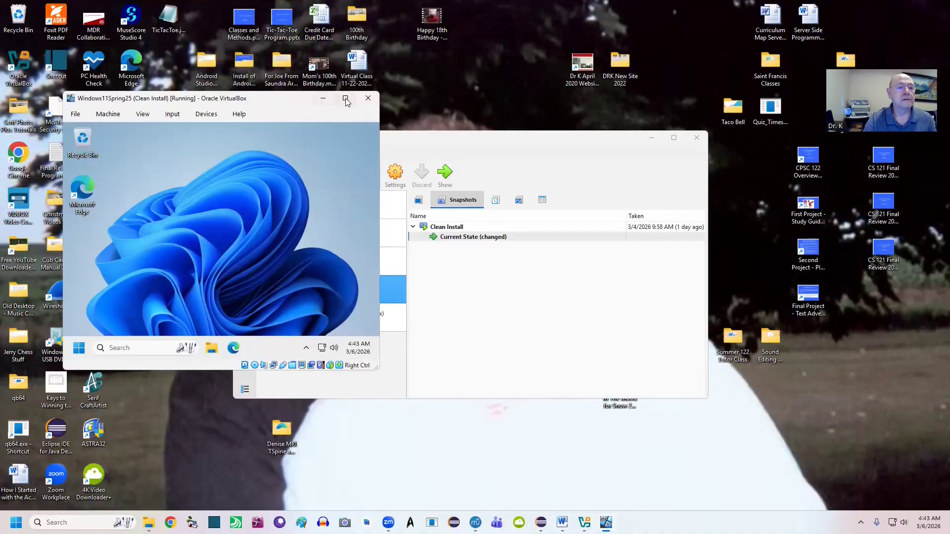
{"action": "left_click", "coordinate": [346, 97]}
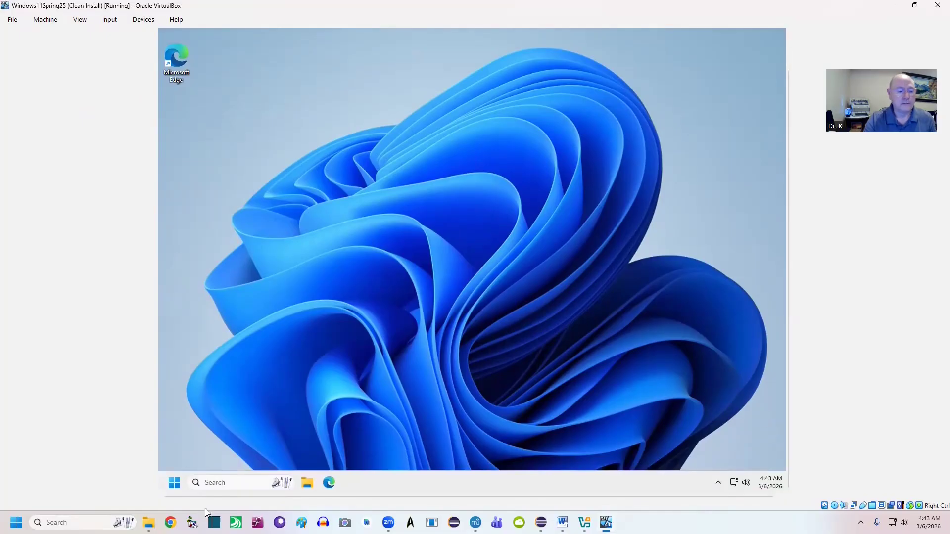
- Run the eclipse-inst-jre-win64 installer from the virtual machine's Downloads folder
{"action": "left_click", "coordinate": [308, 482]}
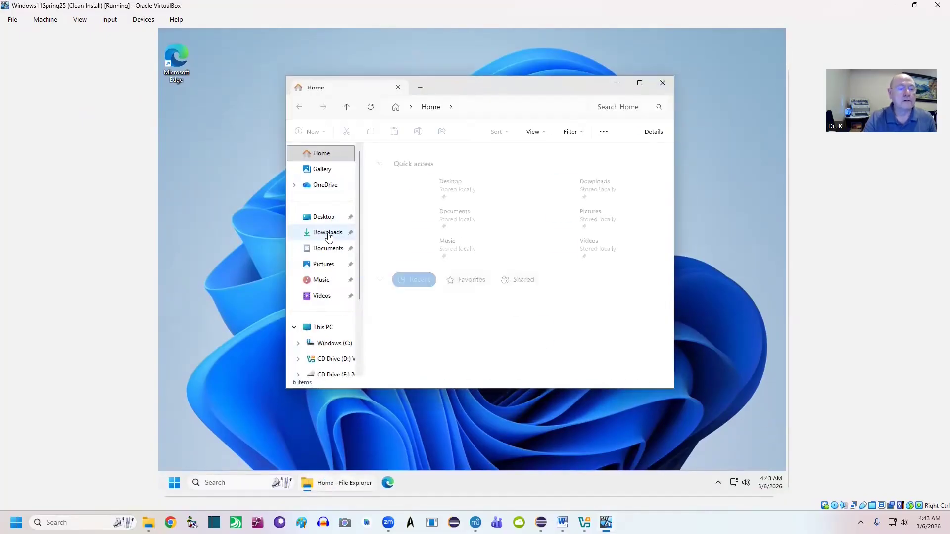
{"action": "left_click", "coordinate": [328, 233]}
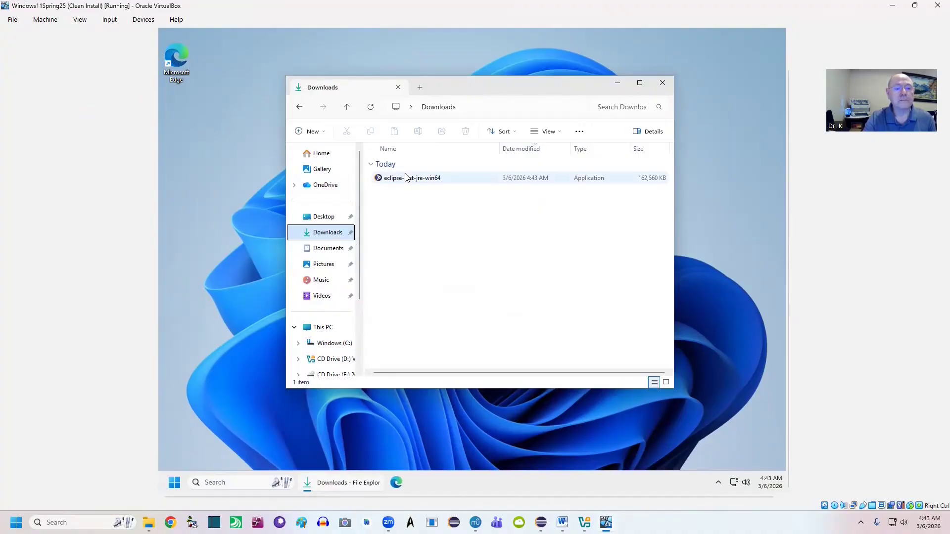
{"action": "left_click", "coordinate": [407, 180]}
{"action": "double_click", "coordinate": [407, 180]}
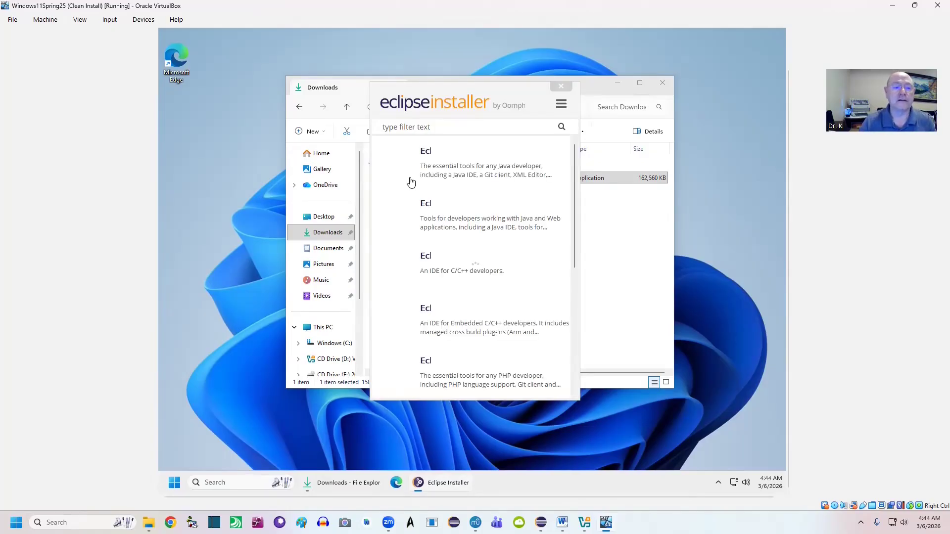
- Widen the installer window, install Eclipse IDE for Java Developers with the default settings and accept the Software User Agreement
{"action": "left_click", "coordinate": [445, 166]}
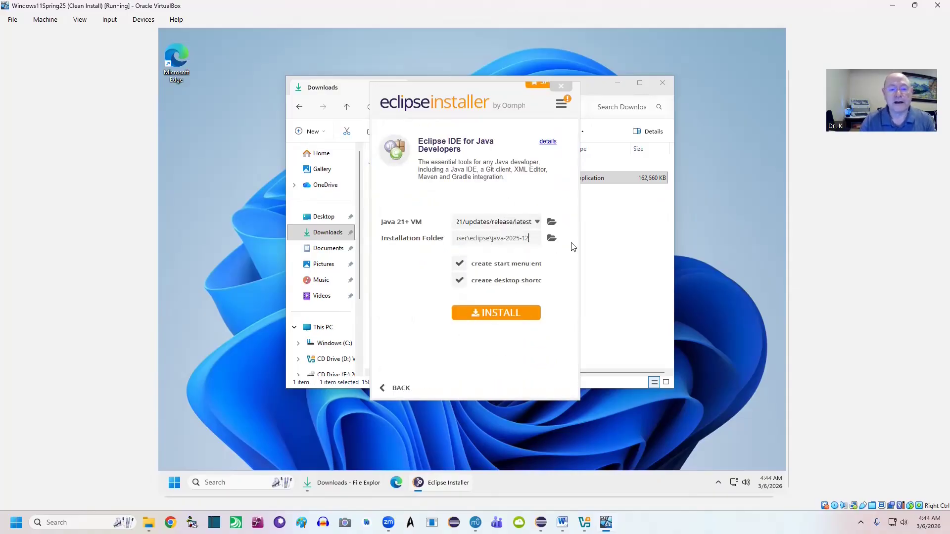
{"action": "left_click_drag", "start_coordinate": [580, 248], "coordinate": [685, 253]}
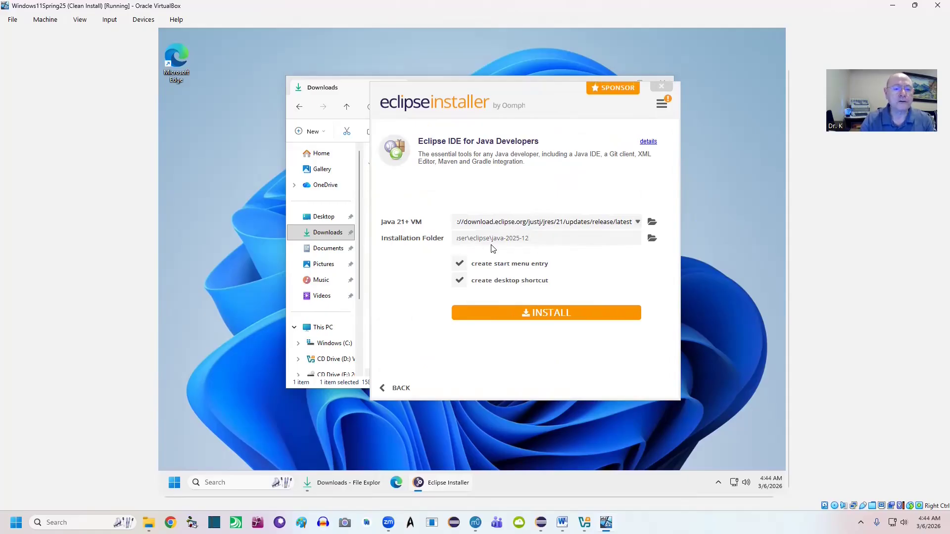
{"action": "left_click", "coordinate": [545, 241]}
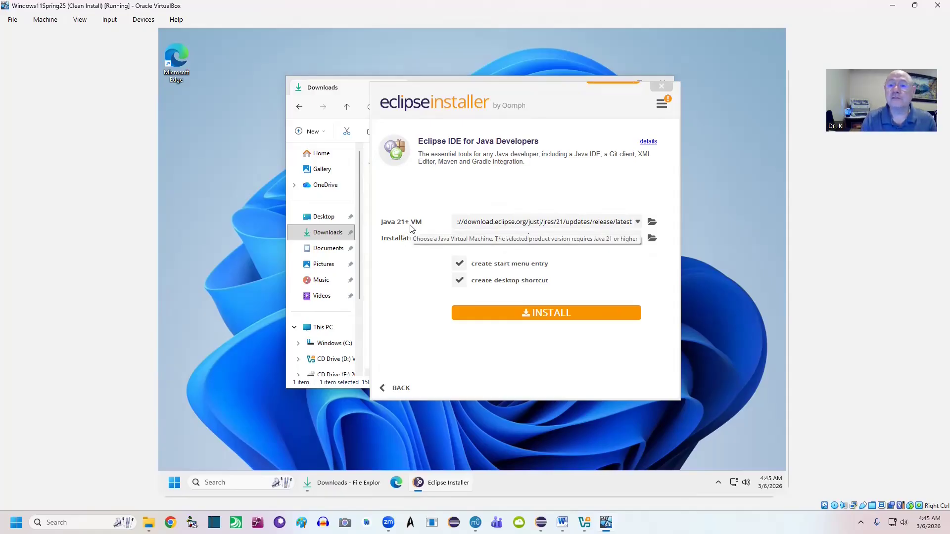
{"action": "left_click", "coordinate": [521, 315]}
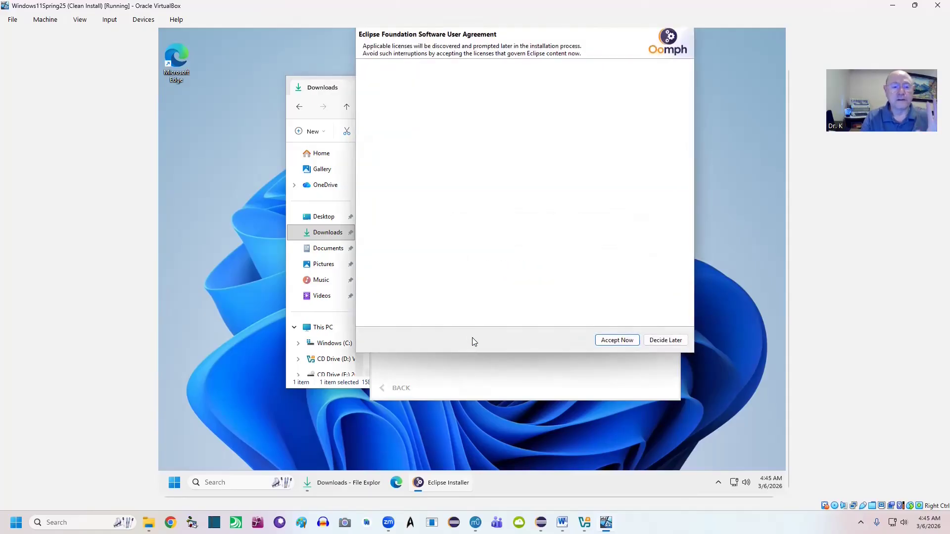
{"action": "left_click", "coordinate": [622, 341]}
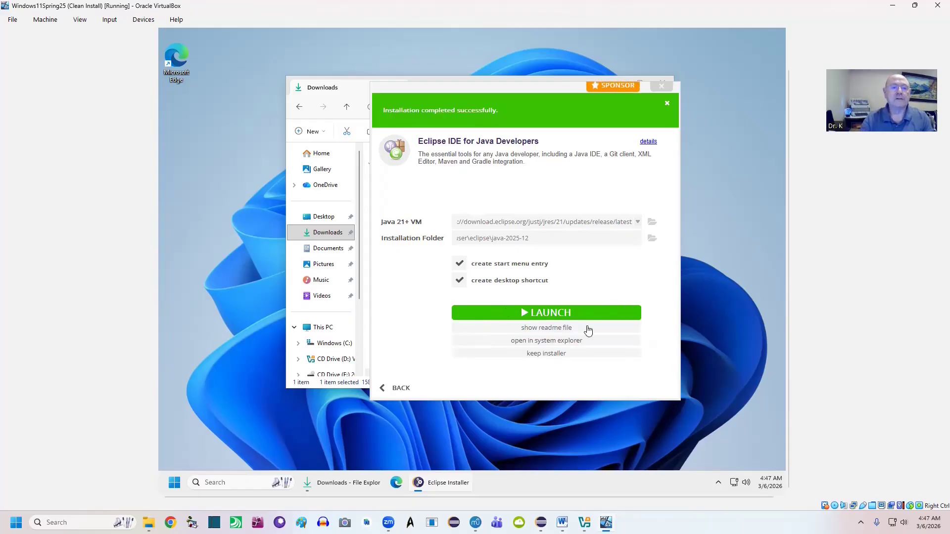
- Launch Eclipse with the eclipse-workspace directory as the default workspace without asking again, and close the Downloads folder window
{"action": "left_click", "coordinate": [537, 313]}
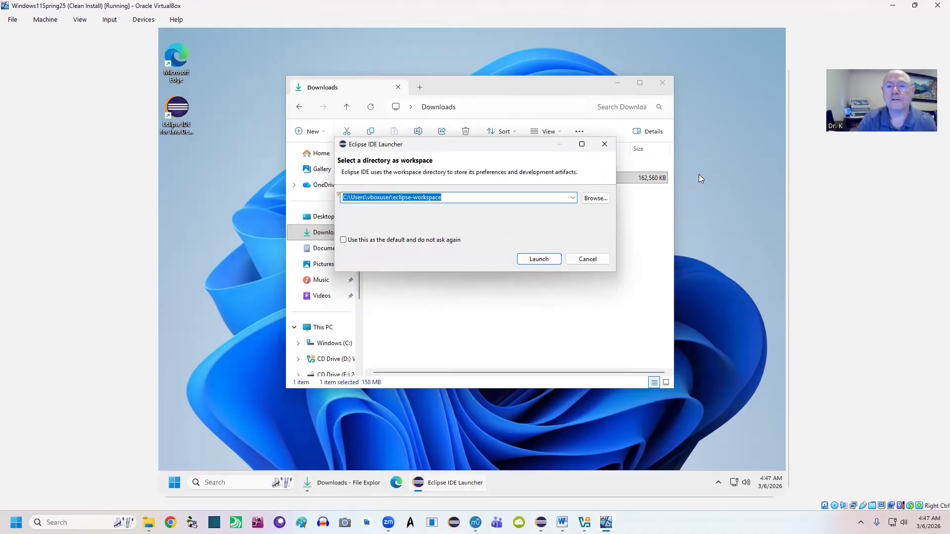
{"action": "left_click", "coordinate": [343, 240]}
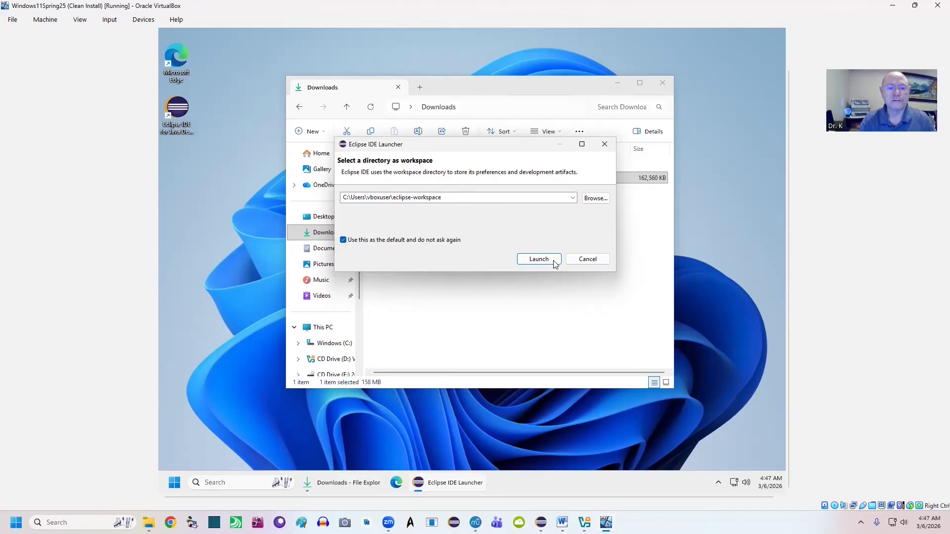
{"action": "left_click", "coordinate": [533, 261]}
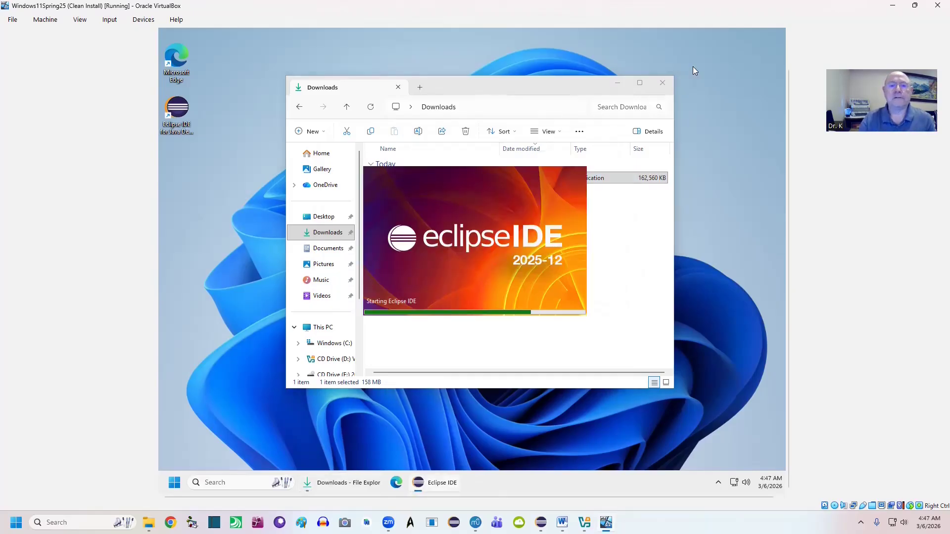
{"action": "left_click", "coordinate": [662, 85]}
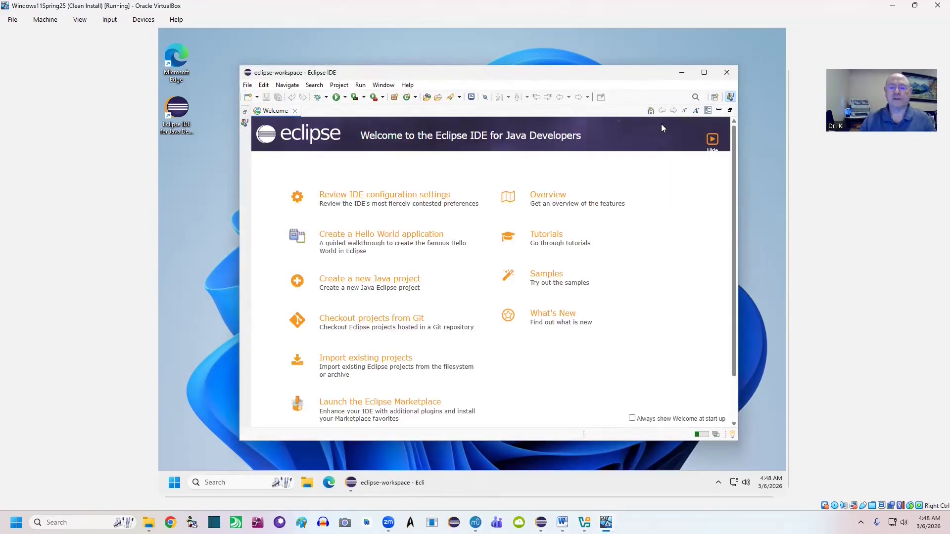
- Hide the Eclipse Welcome page and close the browser window showing the Eclipse sponsorship page
{"action": "left_click", "coordinate": [712, 141]}
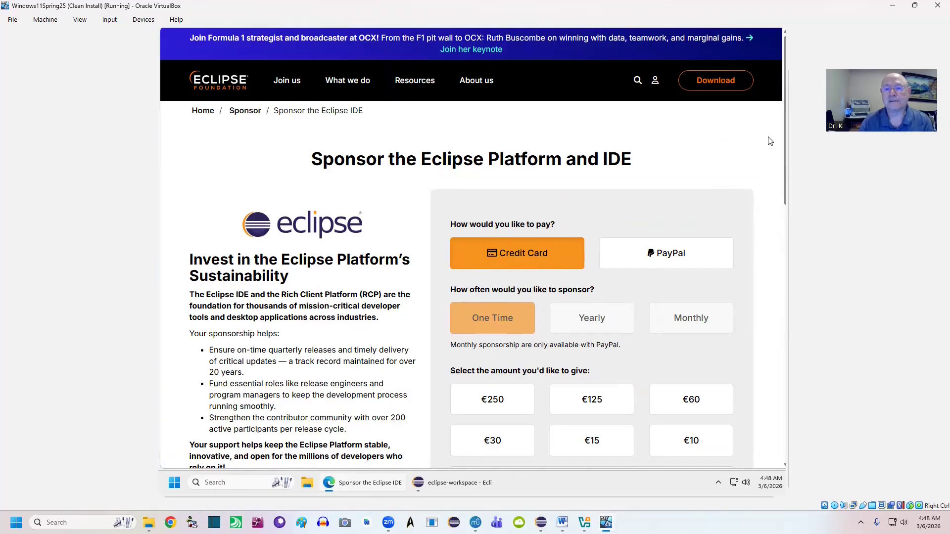
{"action": "left_click_drag", "start_coordinate": [789, 132], "coordinate": [789, 87]}
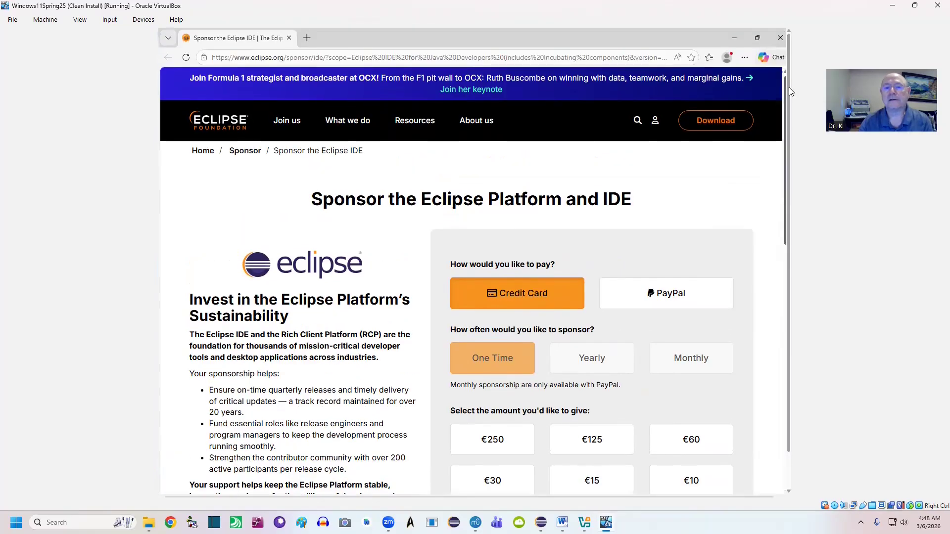
{"action": "left_click", "coordinate": [780, 39]}
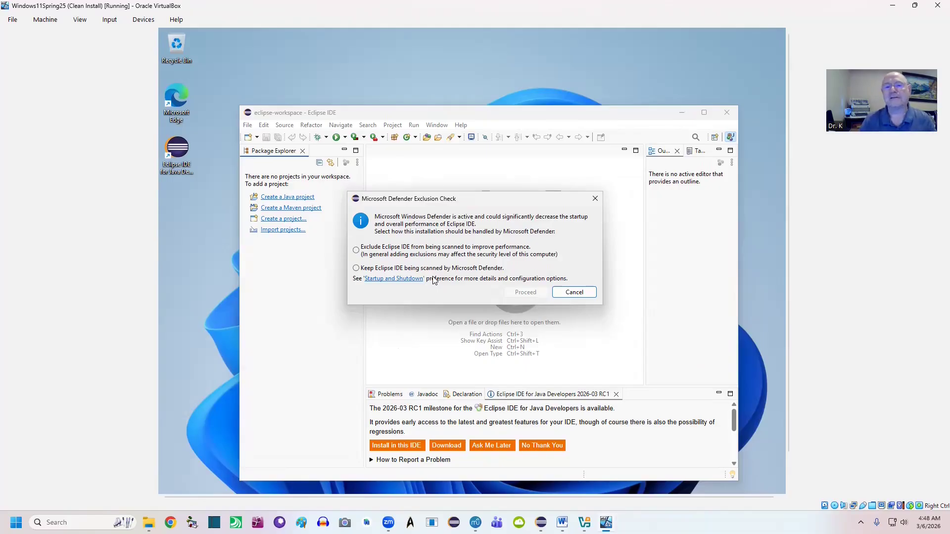
- Keep Eclipse IDE being scanned by Microsoft Defender and decline the offered 2026-03 RC1 milestone
{"action": "left_click", "coordinate": [364, 269]}
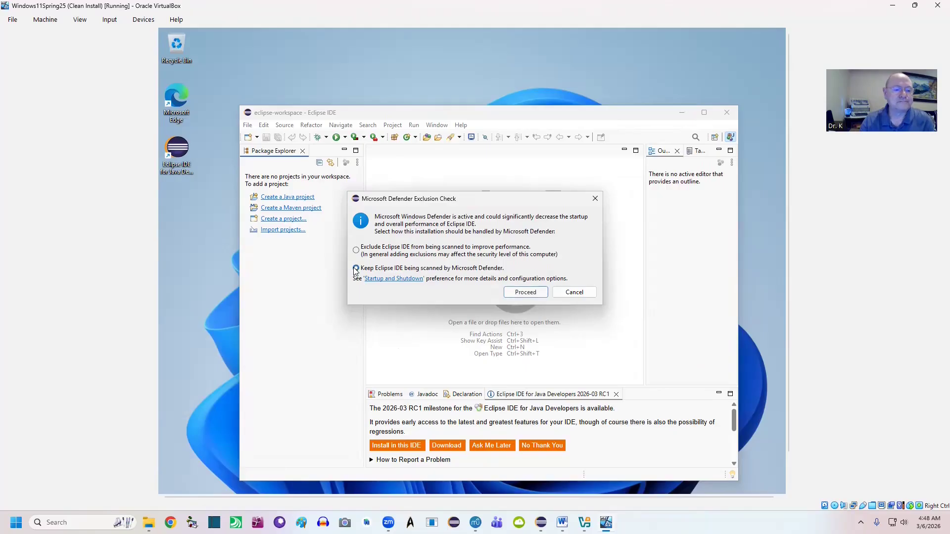
{"action": "left_click", "coordinate": [528, 293]}
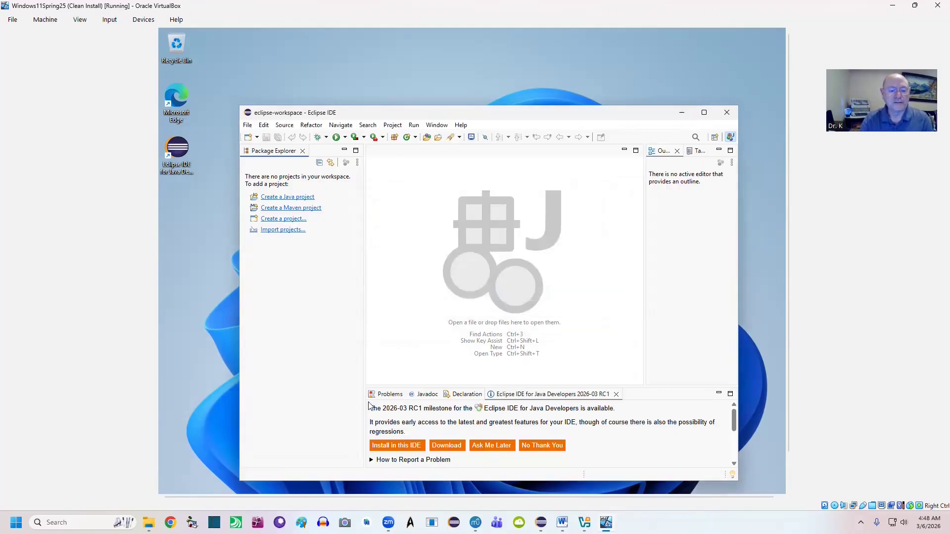
{"action": "left_click", "coordinate": [541, 447]}
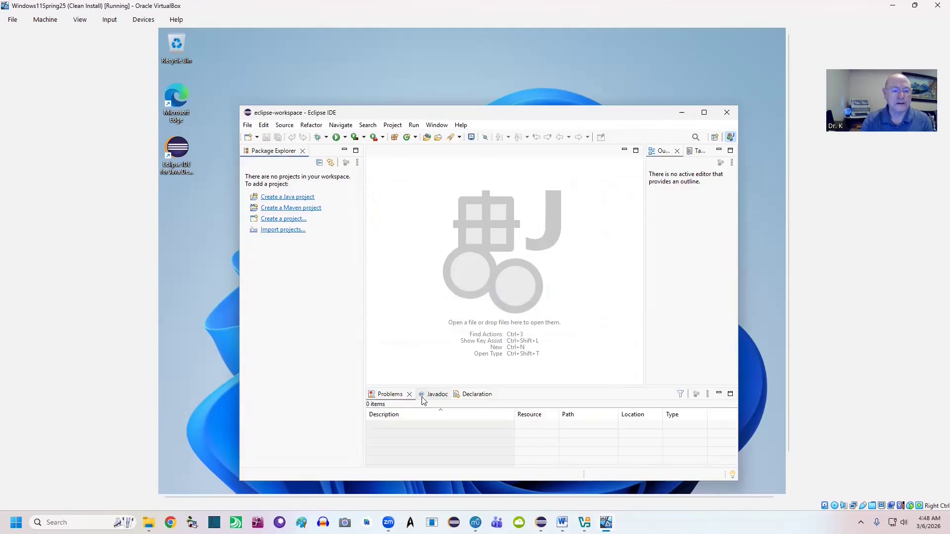
- Close the Problems, Javadoc, Declaration, Outline and Task List views, leaving only the Package Explorer beside the editor area
{"action": "left_click", "coordinate": [409, 394]}
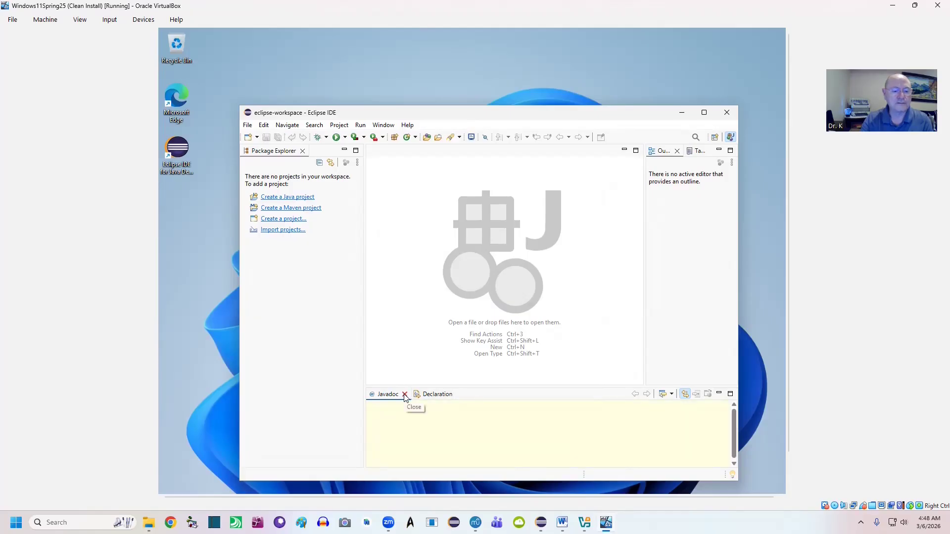
{"action": "left_click", "coordinate": [405, 394]}
{"action": "left_click", "coordinate": [413, 395]}
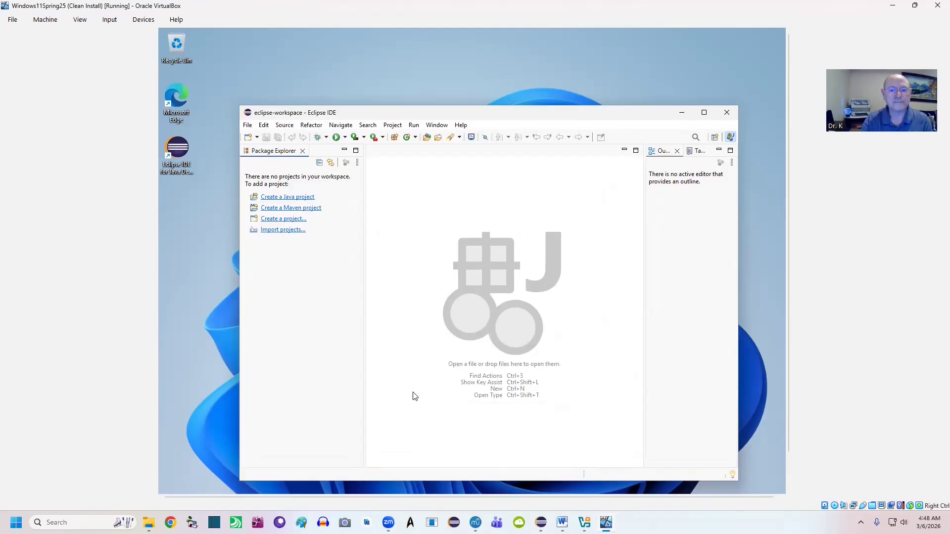
{"action": "left_click", "coordinate": [677, 152]}
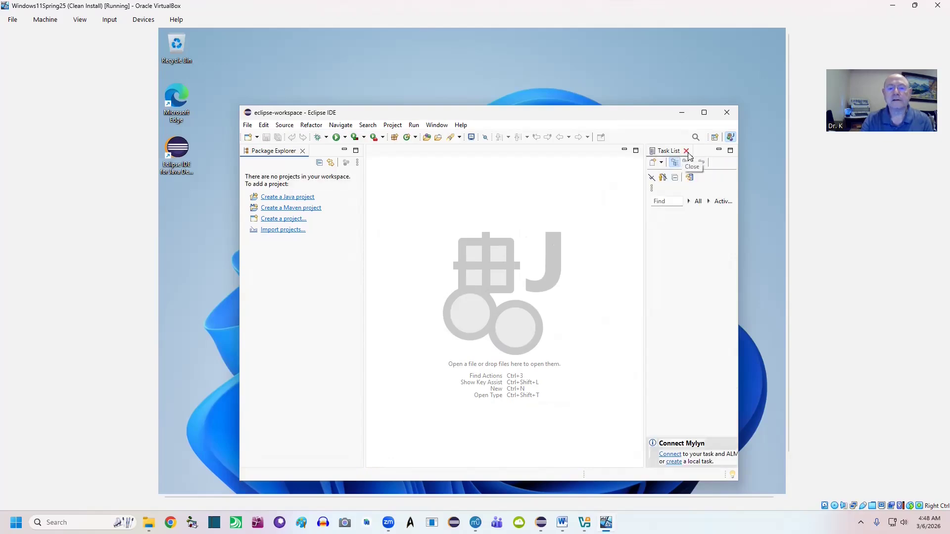
{"action": "left_click", "coordinate": [686, 151]}
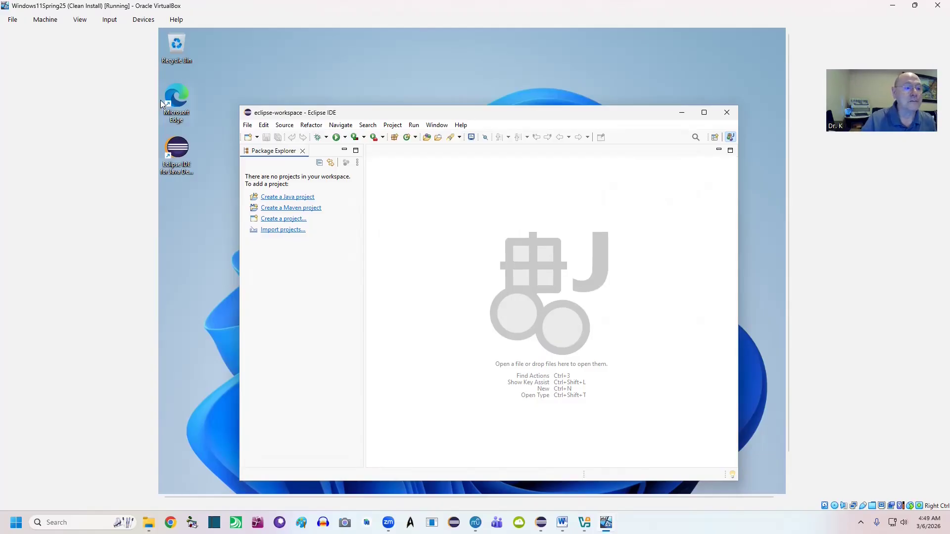
- View the wizard categories offered for a new project and cancel the New Project dialog
{"action": "left_click", "coordinate": [248, 126]}
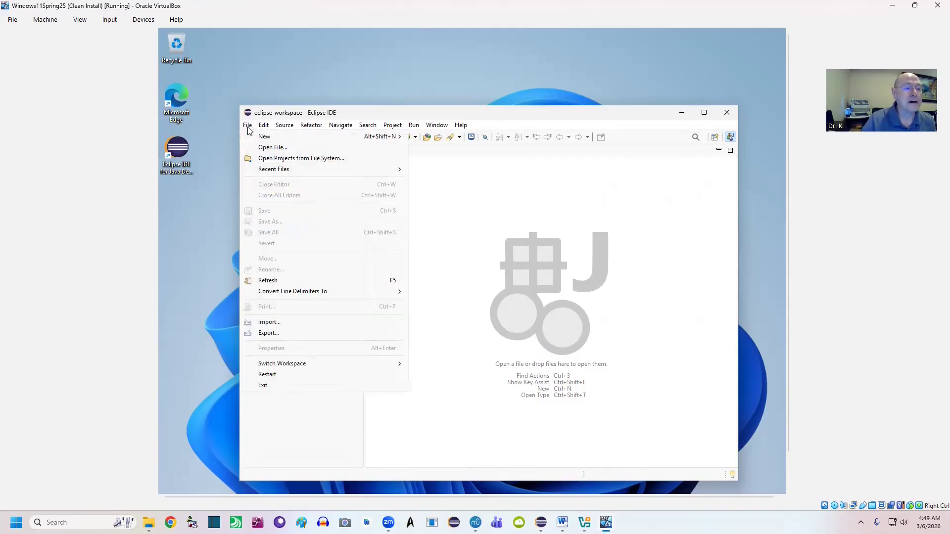
{"action": "mouse_move", "coordinate": [261, 141]}
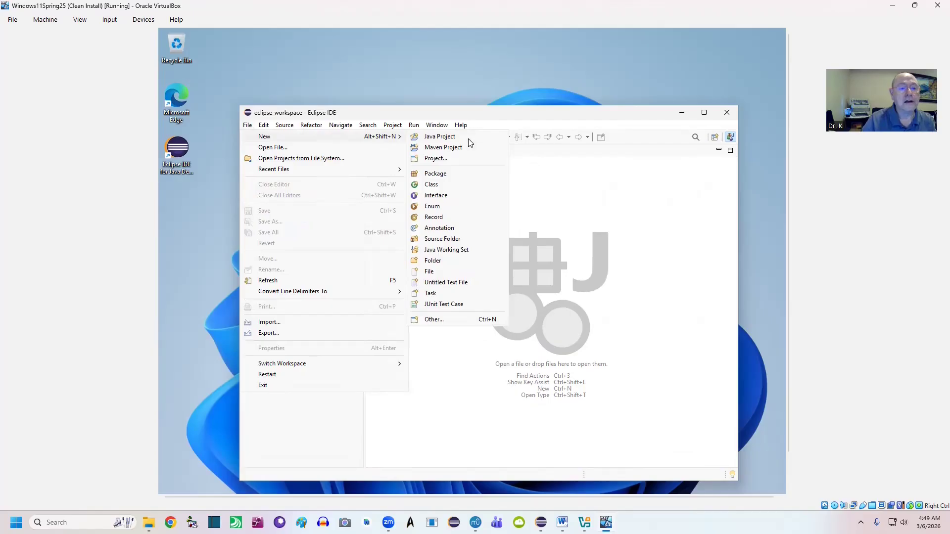
{"action": "left_click", "coordinate": [435, 158]}
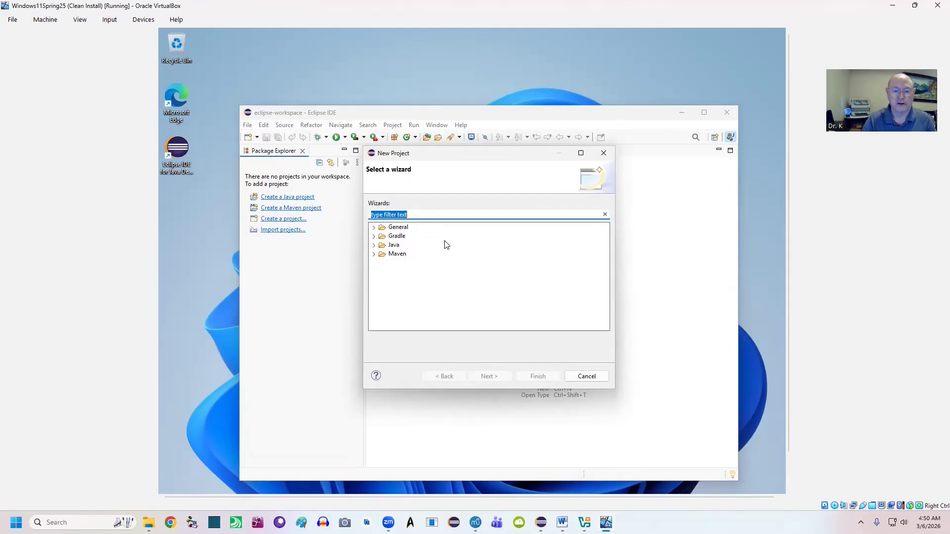
{"action": "left_click", "coordinate": [587, 376]}
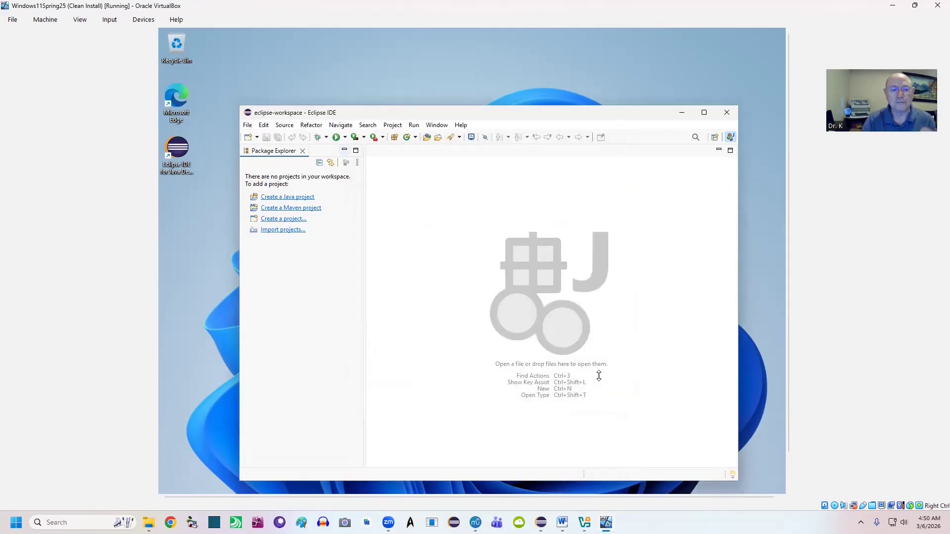
- Minimize Eclipse and open a Command Prompt inside the virtual machine
{"action": "left_click", "coordinate": [680, 113]}
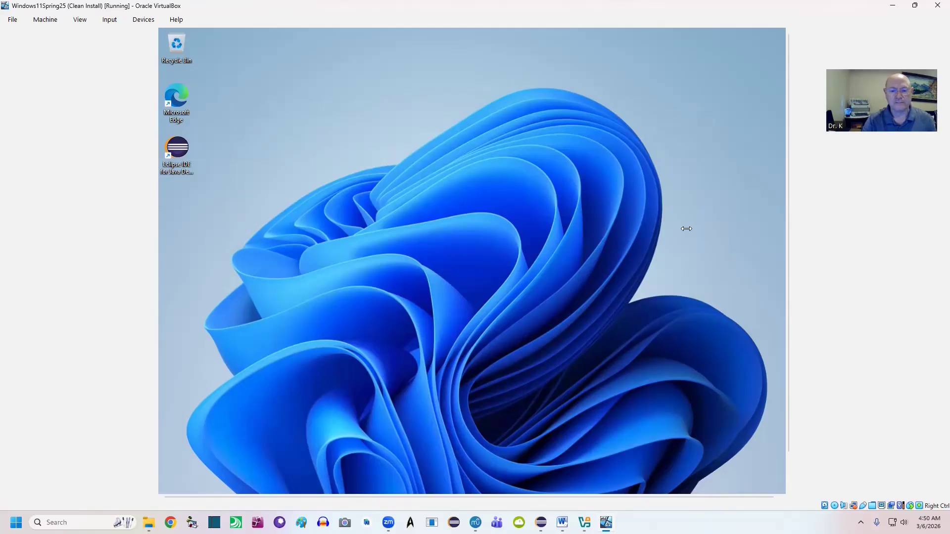
{"action": "left_click_drag", "start_coordinate": [787, 198], "coordinate": [786, 268]}
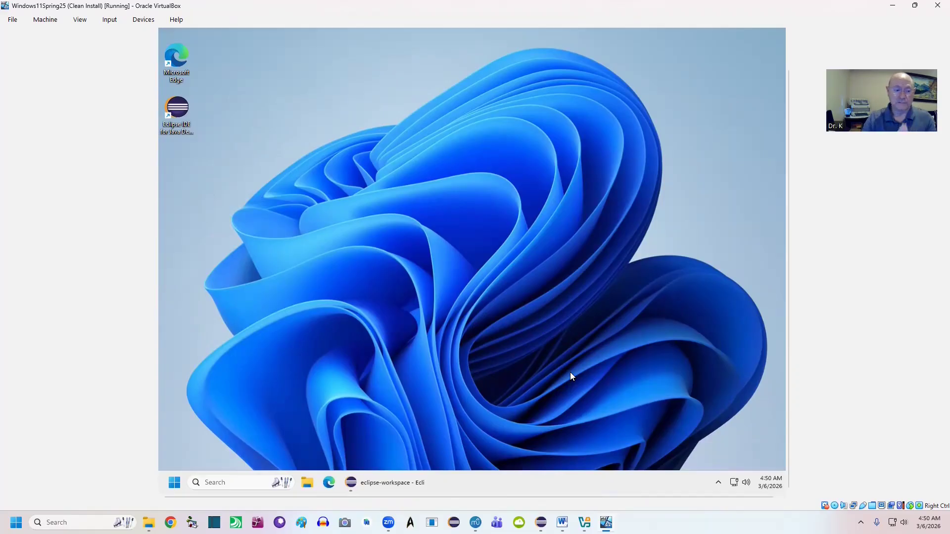
{"action": "left_click", "coordinate": [222, 481]}
{"action": "type", "text": "cmd"}
{"action": "key", "text": "Return"}
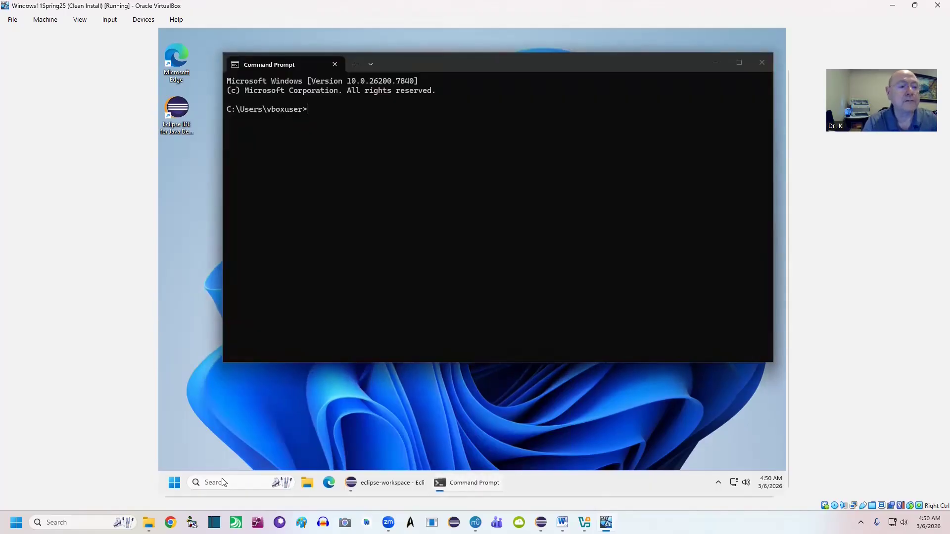
- Check for an installed JDK by running "jlink --version", and close the Command Prompt
{"action": "type", "text": "jlink --version"}
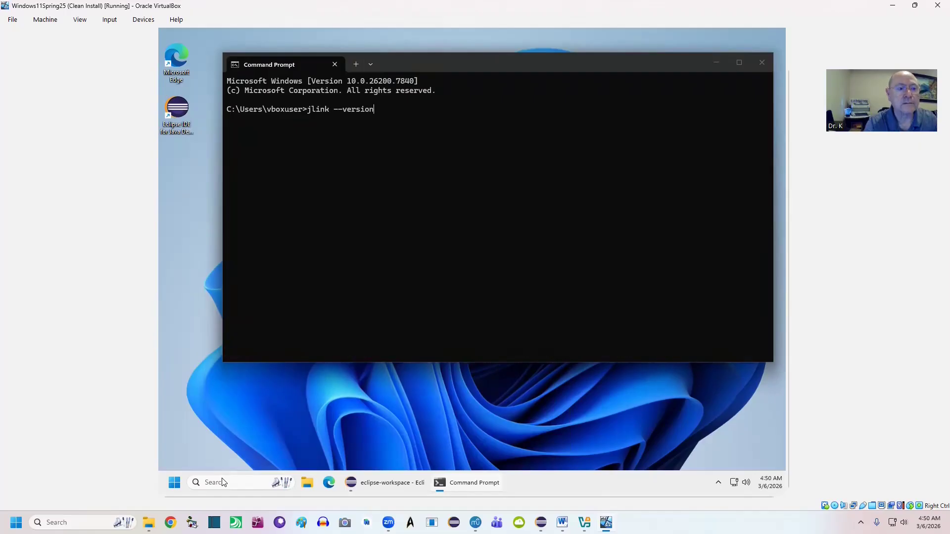
{"action": "key", "text": "Return"}
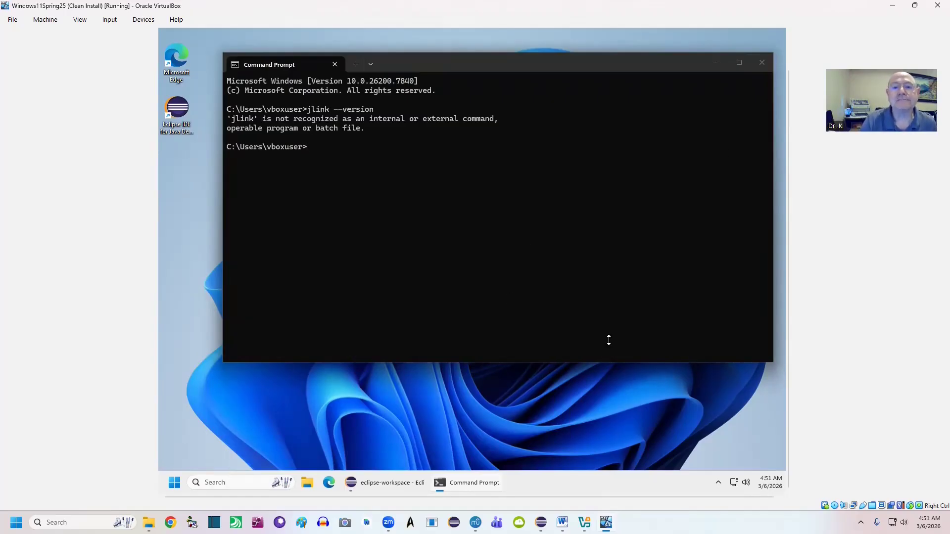
{"action": "left_click", "coordinate": [761, 68]}
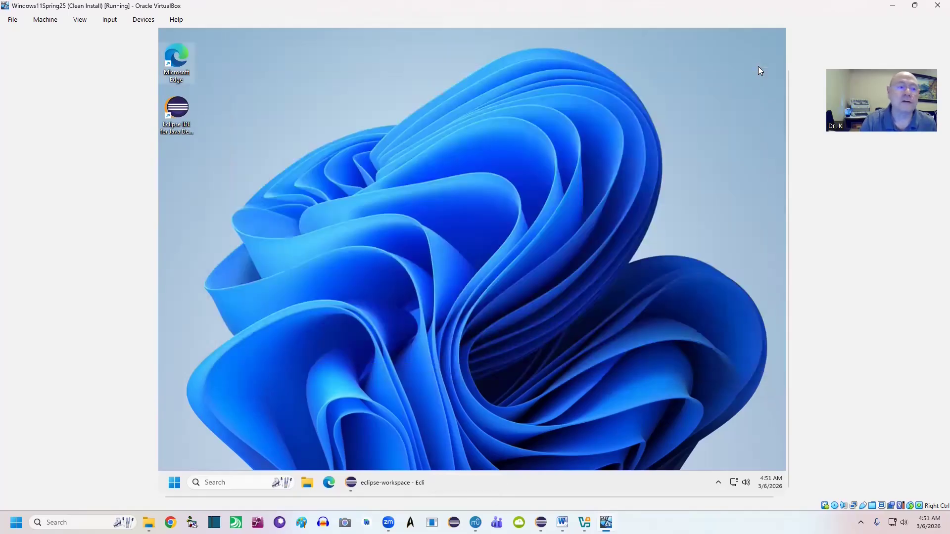
- Open Microsoft Edge in the virtual machine and search the web for "java sdk download"
{"action": "double_click", "coordinate": [176, 63]}
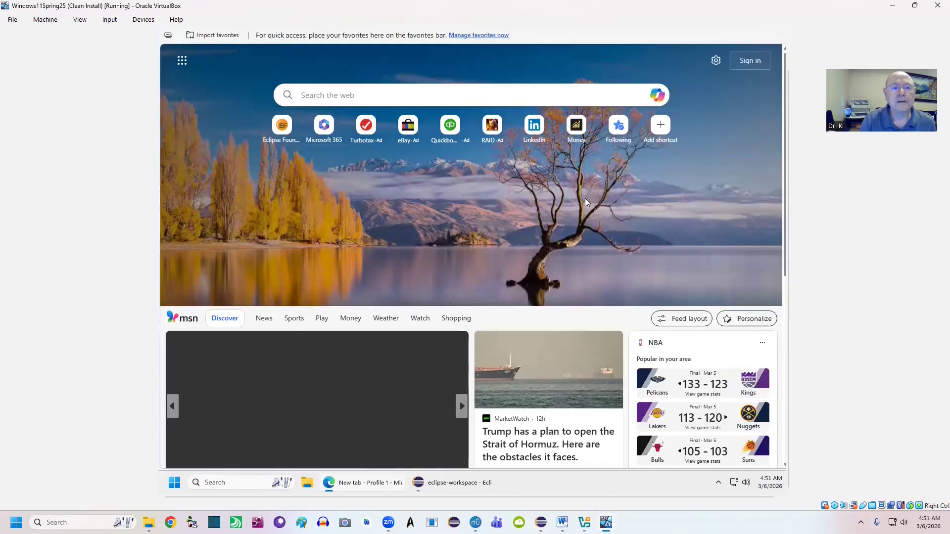
{"action": "left_click", "coordinate": [440, 102]}
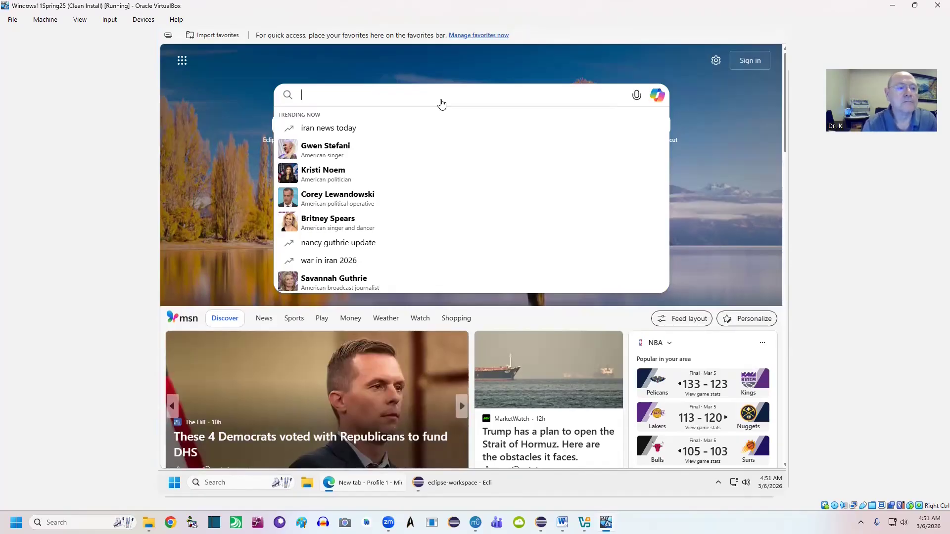
{"action": "type", "text": "jav"}
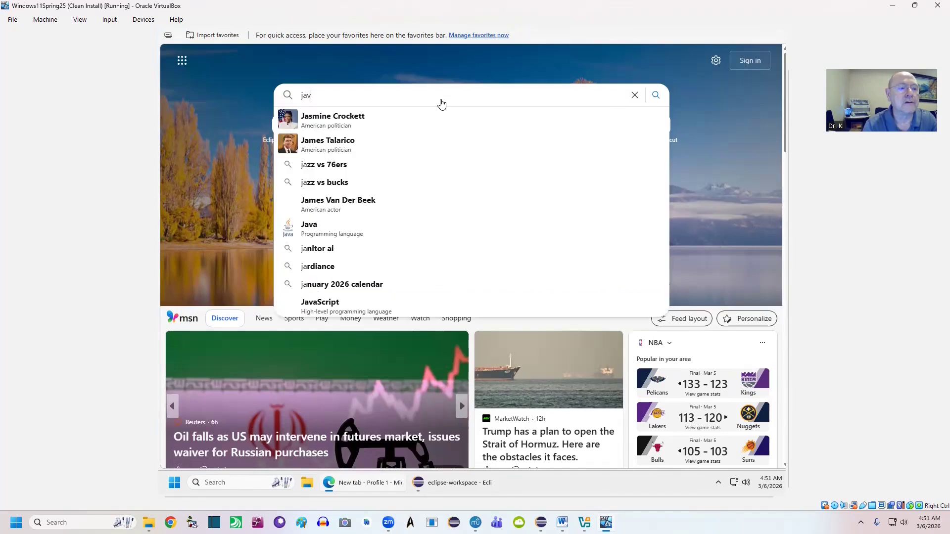
{"action": "type", "text": "a sk"}
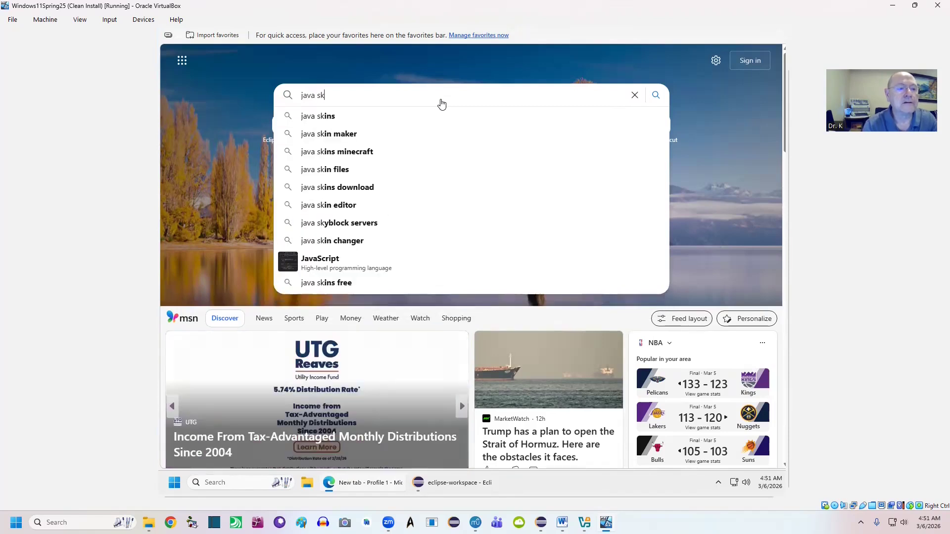
{"action": "key", "text": "BackSpace"}
{"action": "type", "text": "dk"}
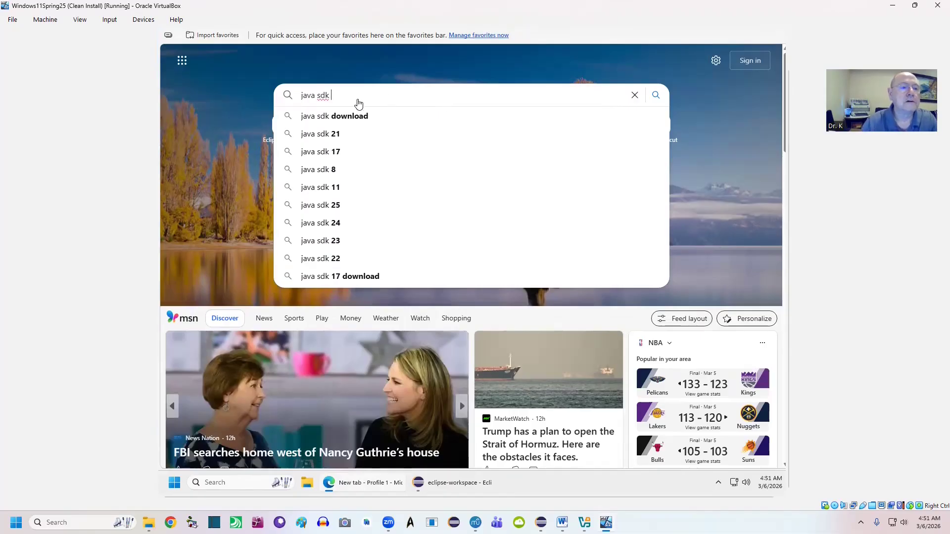
{"action": "left_click", "coordinate": [354, 118]}
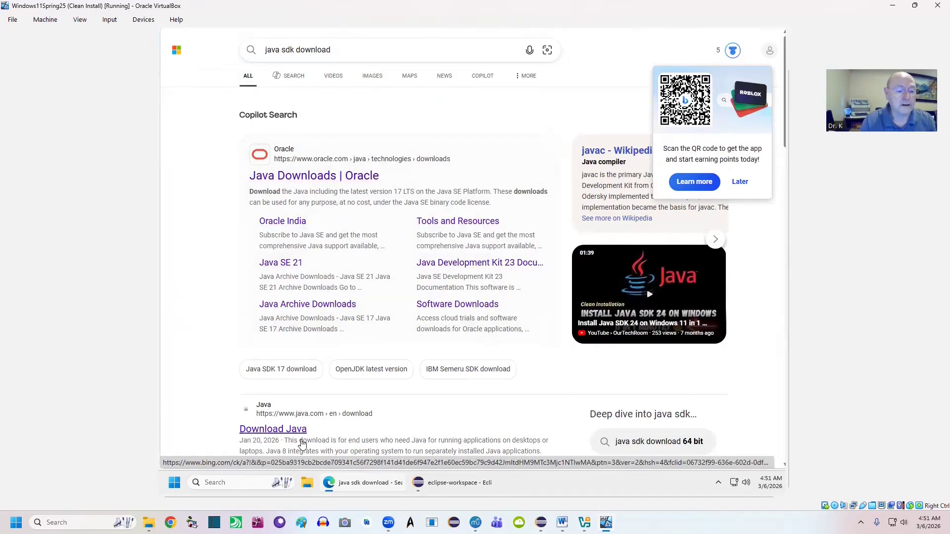
- Open Oracle's Java Downloads page from the search results
{"action": "scroll", "coordinate": [333, 435], "scroll_direction": "down", "scroll_amount": 1}
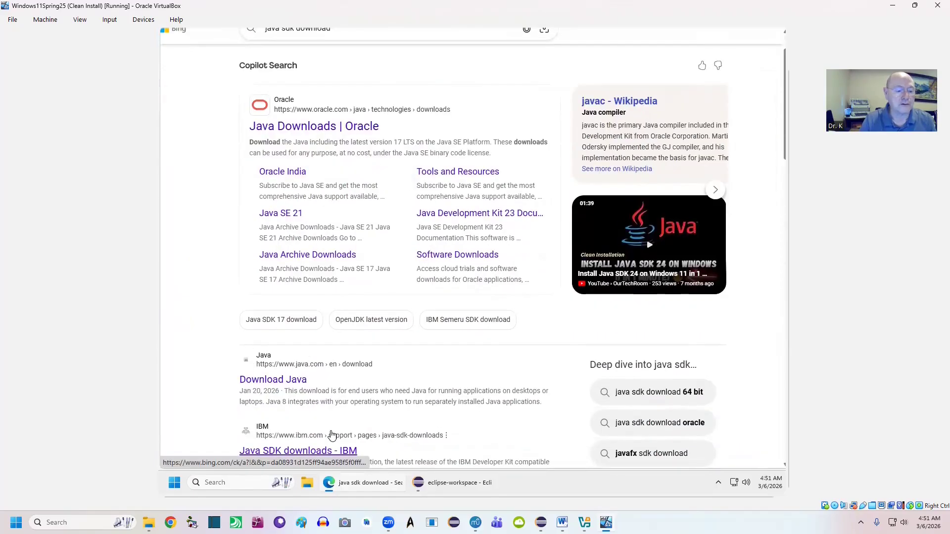
{"action": "scroll", "coordinate": [332, 435], "scroll_direction": "down", "scroll_amount": 1}
{"action": "scroll", "coordinate": [332, 436], "scroll_direction": "up", "scroll_amount": 2}
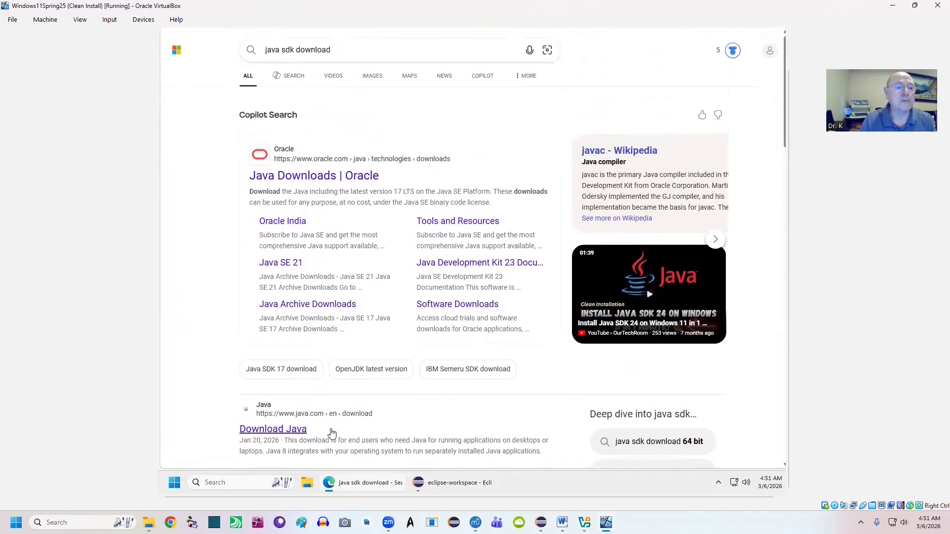
{"action": "left_click", "coordinate": [325, 180]}
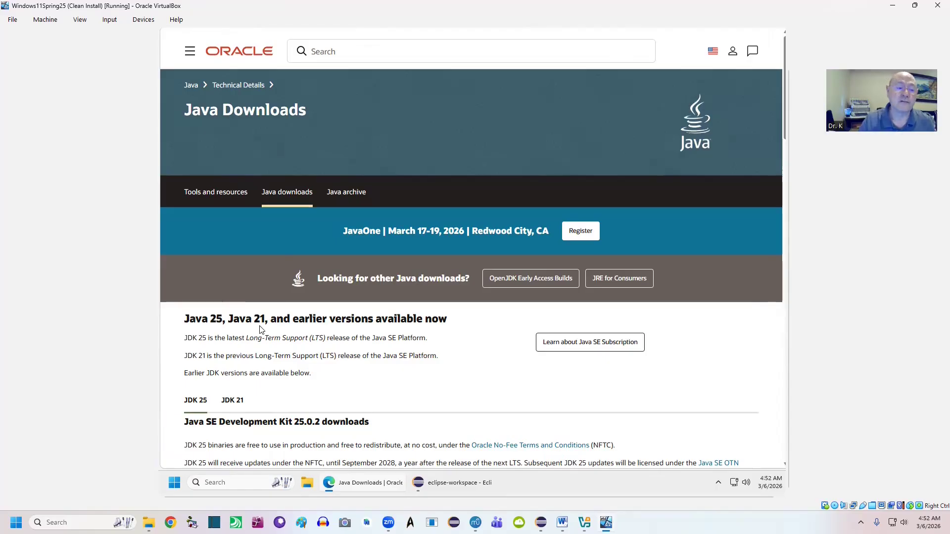
- Download the JDK 21 x64 Installer for Windows, jdk-21_windows-x64_bin.exe
{"action": "left_click", "coordinate": [232, 403]}
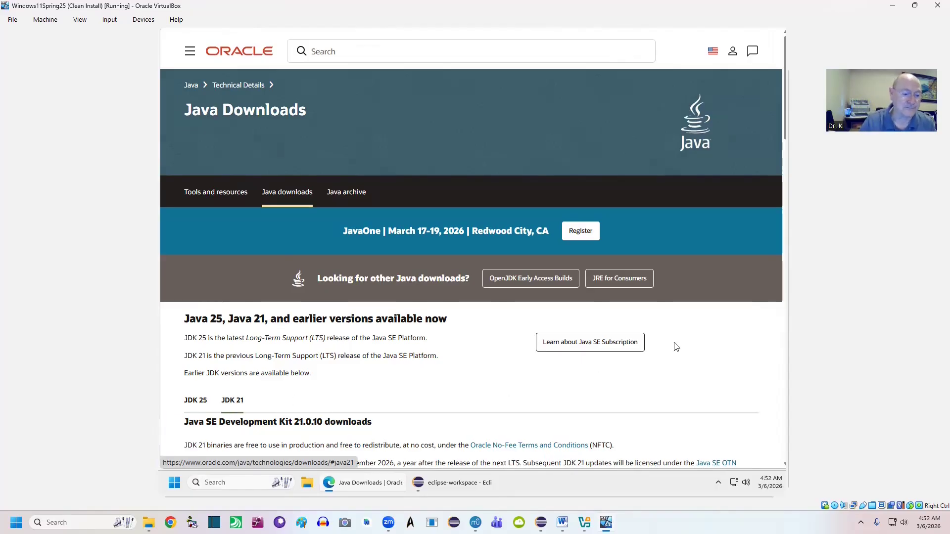
{"action": "scroll", "coordinate": [556, 322], "scroll_direction": "down", "scroll_amount": 2}
{"action": "scroll", "coordinate": [546, 322], "scroll_direction": "down", "scroll_amount": 3}
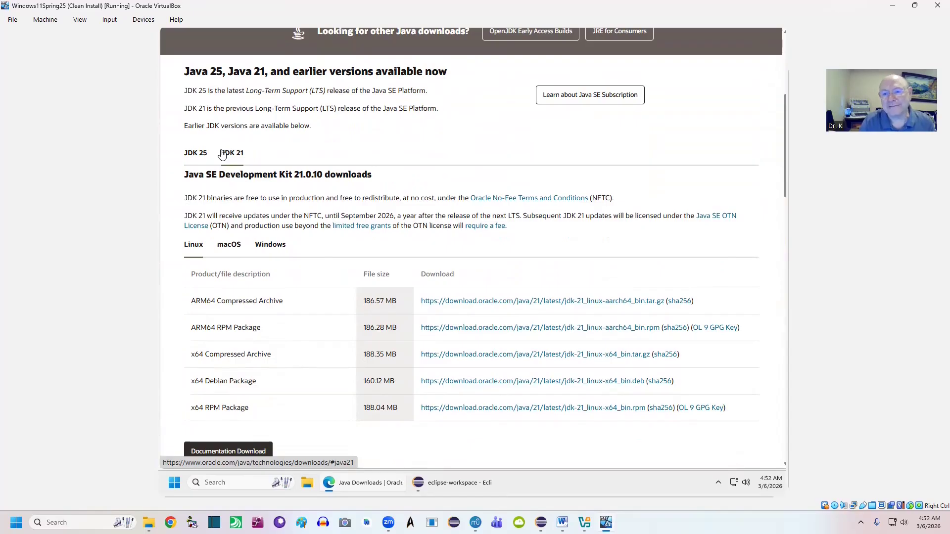
{"action": "left_click", "coordinate": [269, 246]}
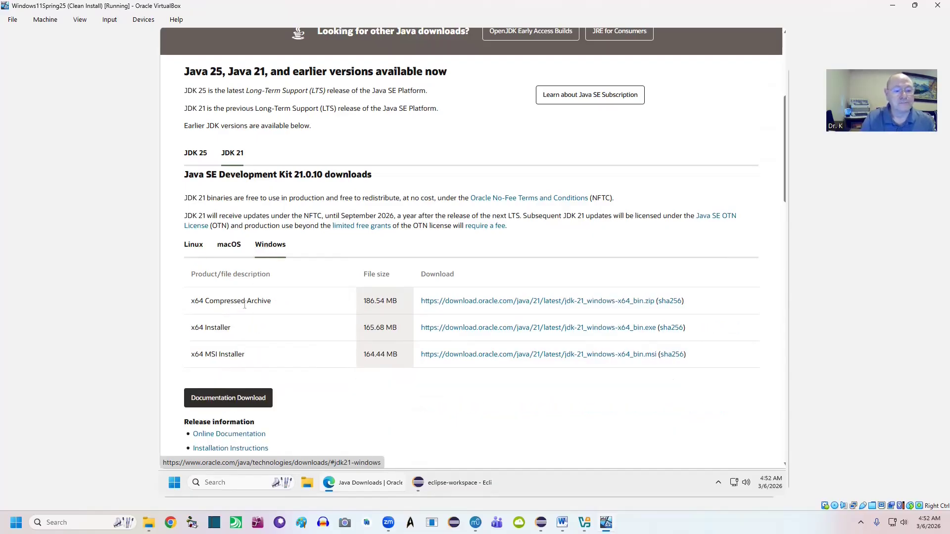
{"action": "left_click", "coordinate": [518, 331]}
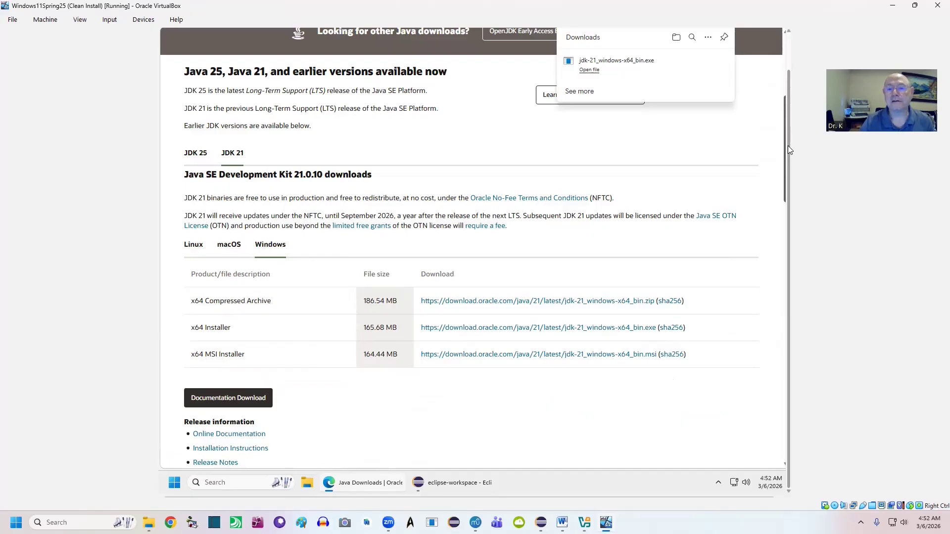
- Close the Edge browser and return to the virtual machine's desktop with its taskbar in view
{"action": "left_click_drag", "start_coordinate": [788, 146], "coordinate": [799, 82]}
{"action": "left_click", "coordinate": [780, 43]}
{"action": "left_click", "coordinate": [779, 39]}
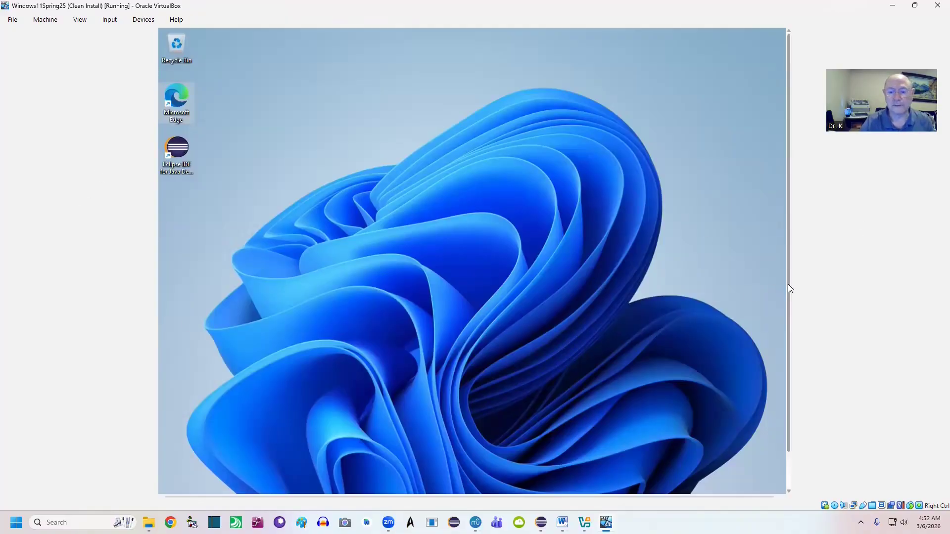
{"action": "left_click_drag", "start_coordinate": [788, 284], "coordinate": [784, 363]}
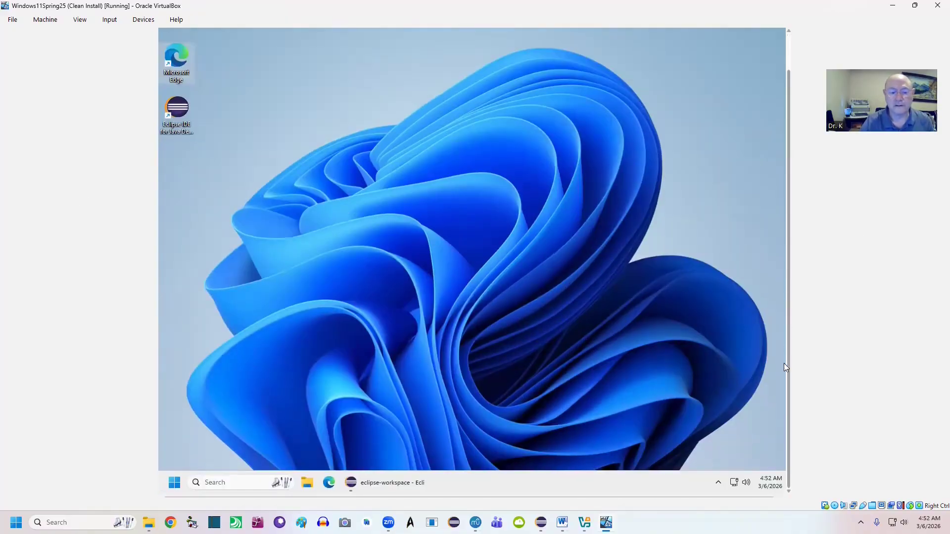
- Run the jdk-21_windows-x64_bin installer from the Downloads folder and allow it to make changes to the device
{"action": "left_click", "coordinate": [307, 483]}
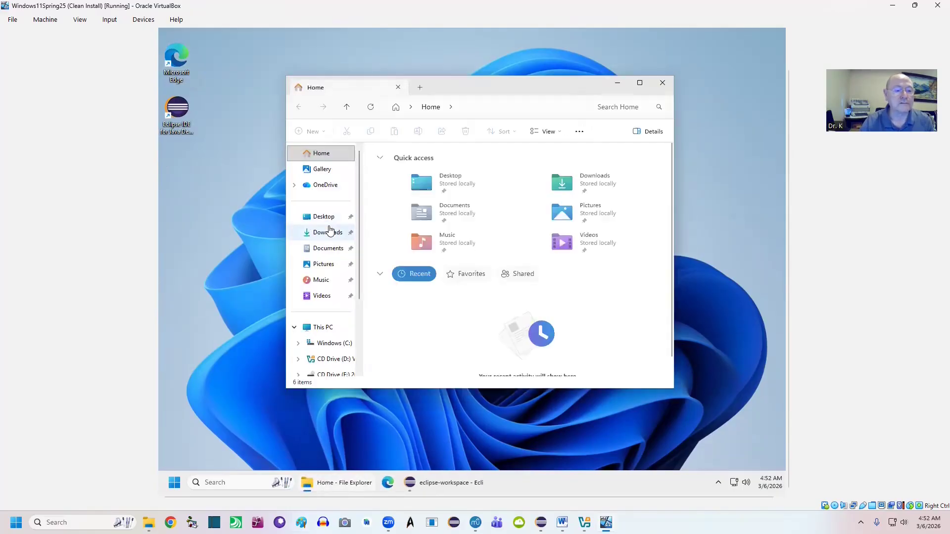
{"action": "left_click", "coordinate": [329, 232]}
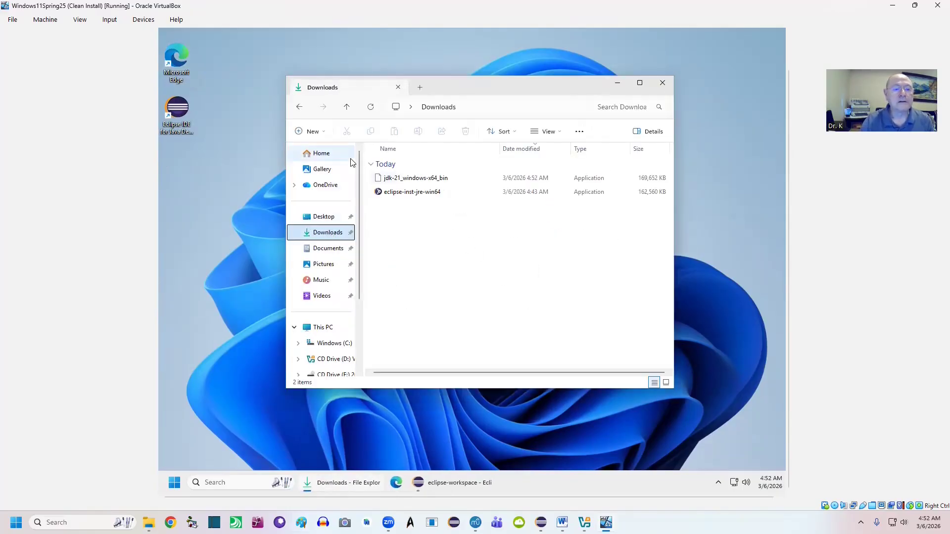
{"action": "mouse_move", "coordinate": [427, 178]}
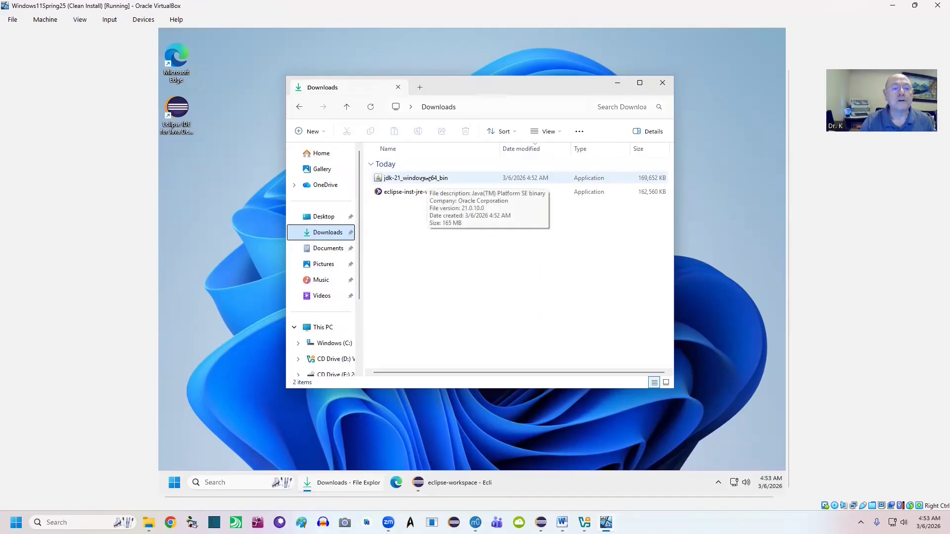
{"action": "double_click", "coordinate": [428, 179]}
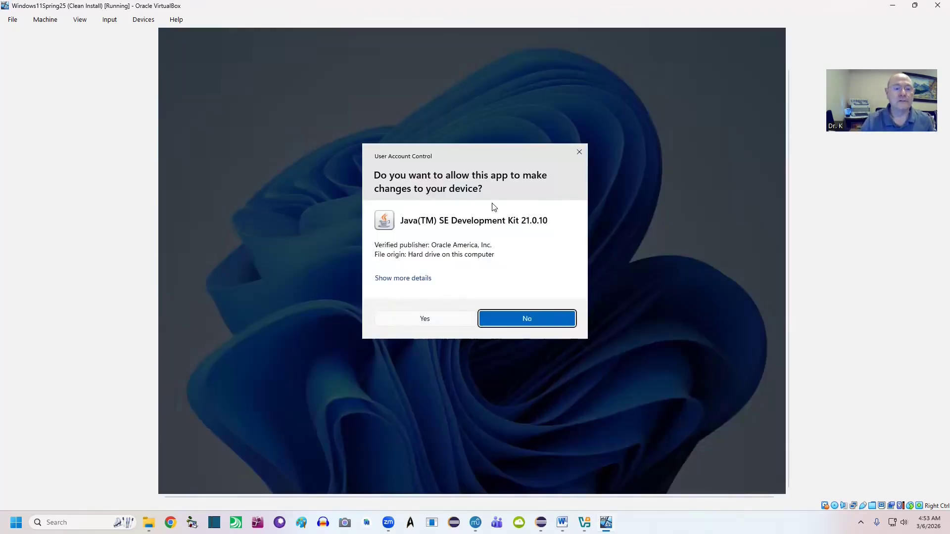
{"action": "left_click", "coordinate": [425, 320]}
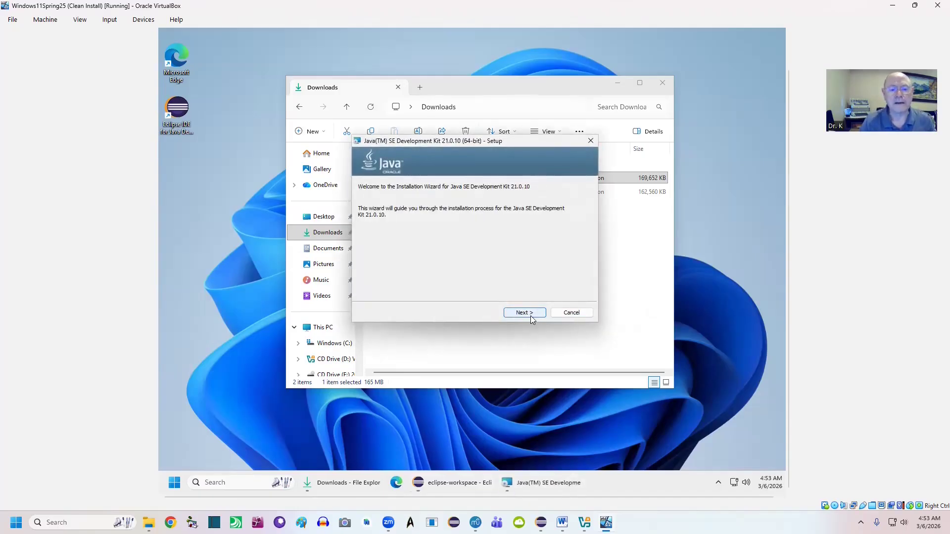
- Install Java SE Development Kit 21.0.10 to C:\Program Files\Java\jdk-21.0.10\ and close the finished setup wizard
{"action": "left_click", "coordinate": [527, 316]}
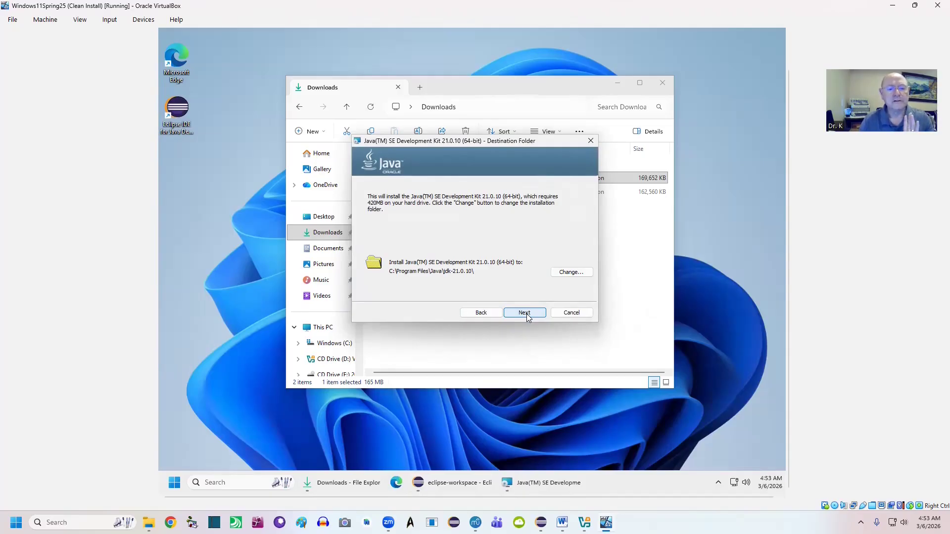
{"action": "left_click", "coordinate": [526, 314]}
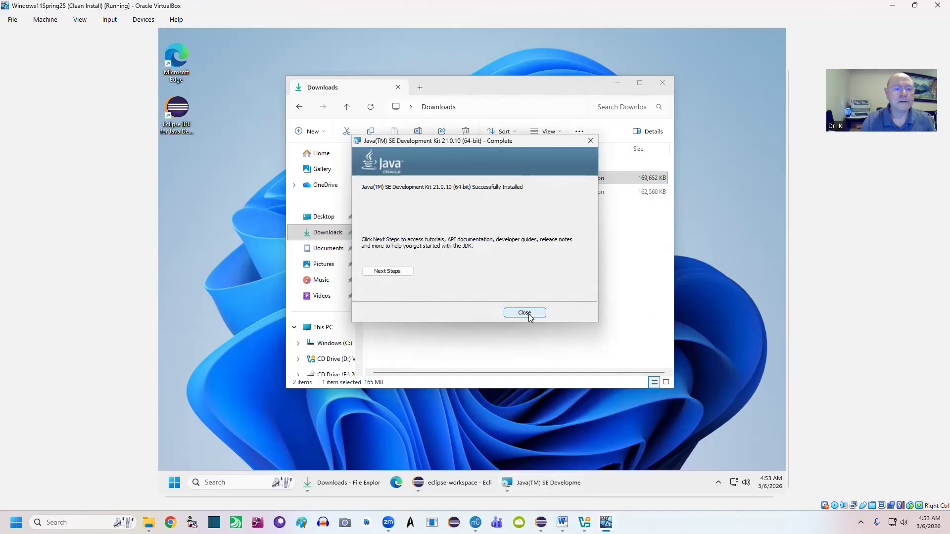
{"action": "left_click", "coordinate": [524, 314]}
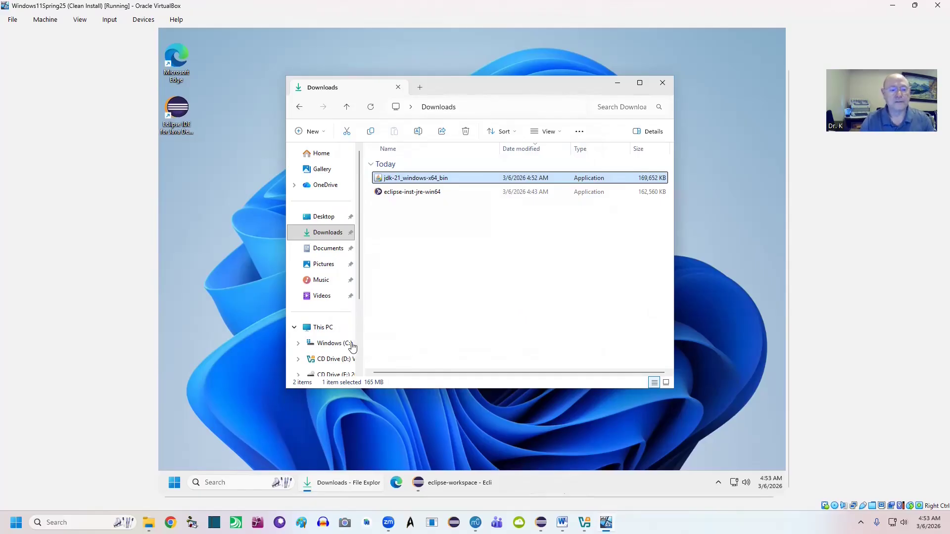
- Browse to the installed JDK's bin folder at C:\Program Files\Java\jdk-21.0.10\bin
{"action": "left_click", "coordinate": [328, 343]}
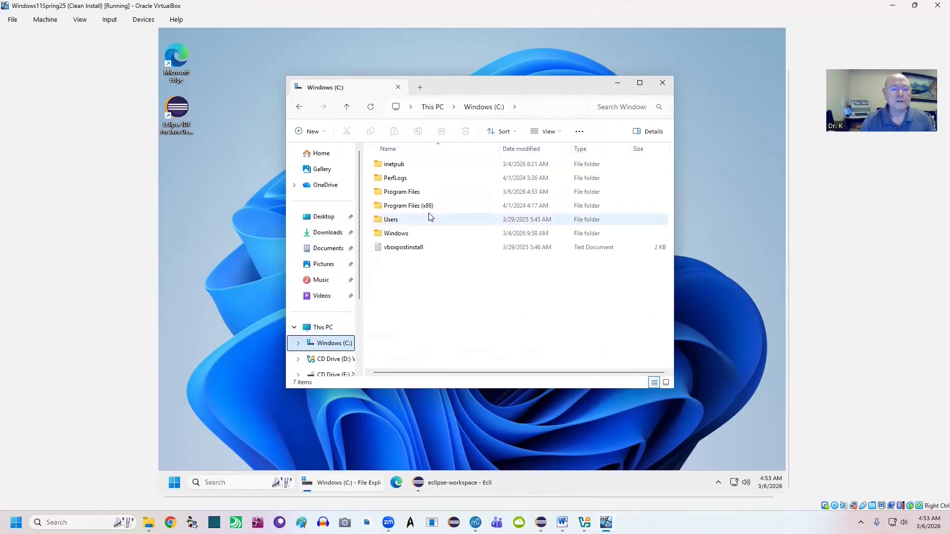
{"action": "double_click", "coordinate": [402, 192]}
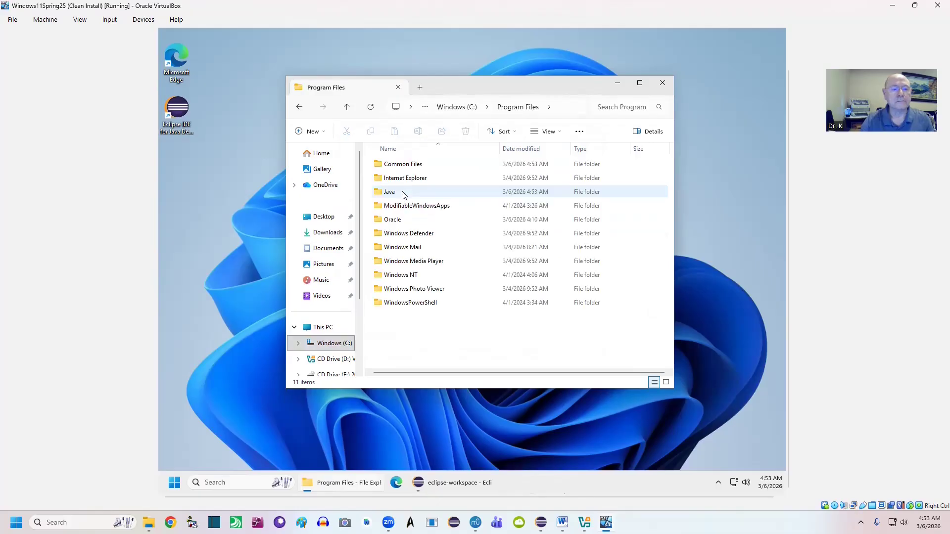
{"action": "double_click", "coordinate": [402, 193]}
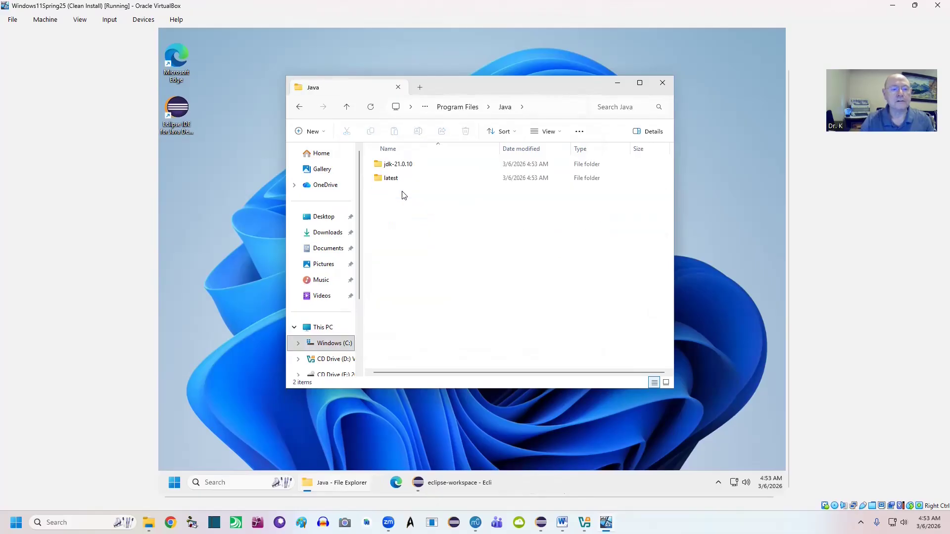
{"action": "double_click", "coordinate": [401, 166]}
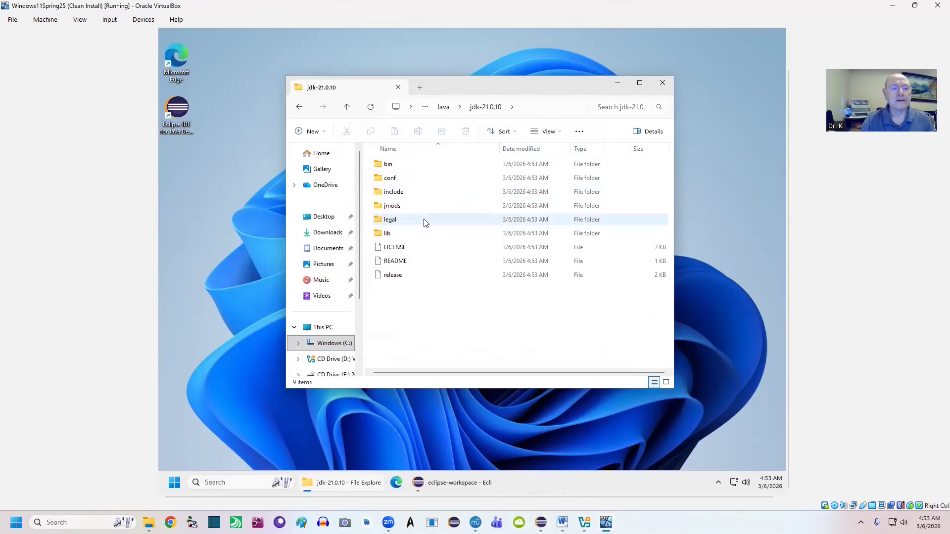
{"action": "double_click", "coordinate": [410, 165]}
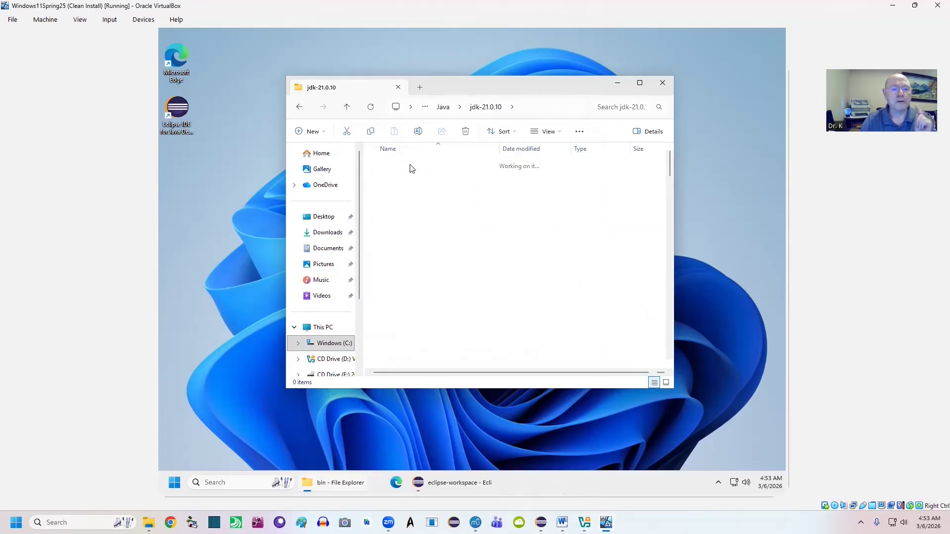
- Look through the JDK's bin folder for the Java tools, including jlink, and close File Explorer
{"action": "scroll", "coordinate": [444, 198], "scroll_direction": "down", "scroll_amount": 10}
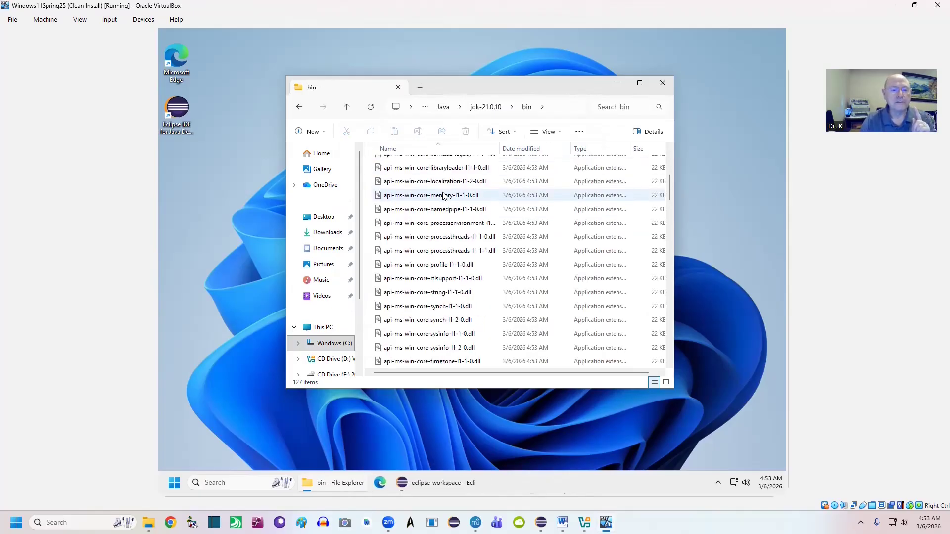
{"action": "left_click", "coordinate": [444, 197]}
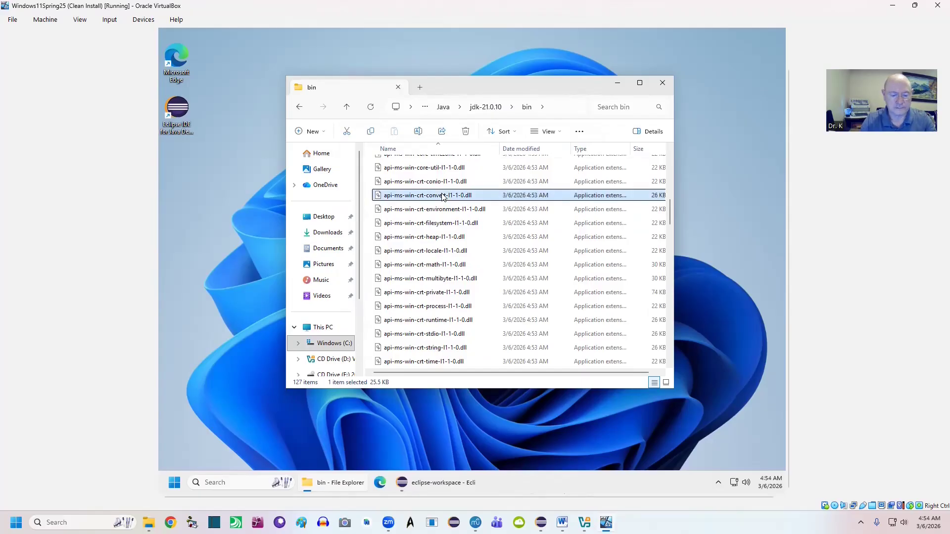
{"action": "scroll", "coordinate": [443, 198], "scroll_direction": "down", "scroll_amount": 10}
{"action": "left_click", "coordinate": [412, 160]}
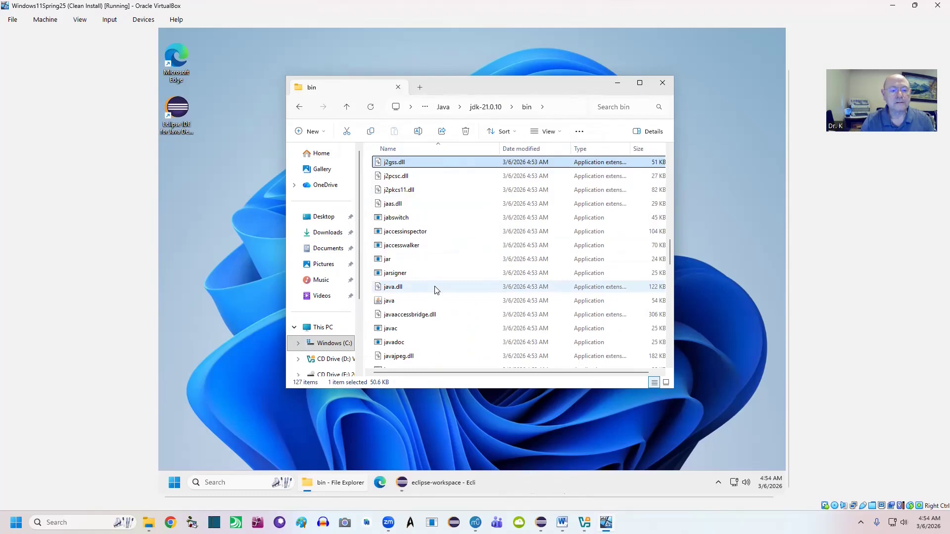
{"action": "scroll", "coordinate": [435, 291], "scroll_direction": "down", "scroll_amount": 2}
{"action": "scroll", "coordinate": [436, 291], "scroll_direction": "down", "scroll_amount": 4}
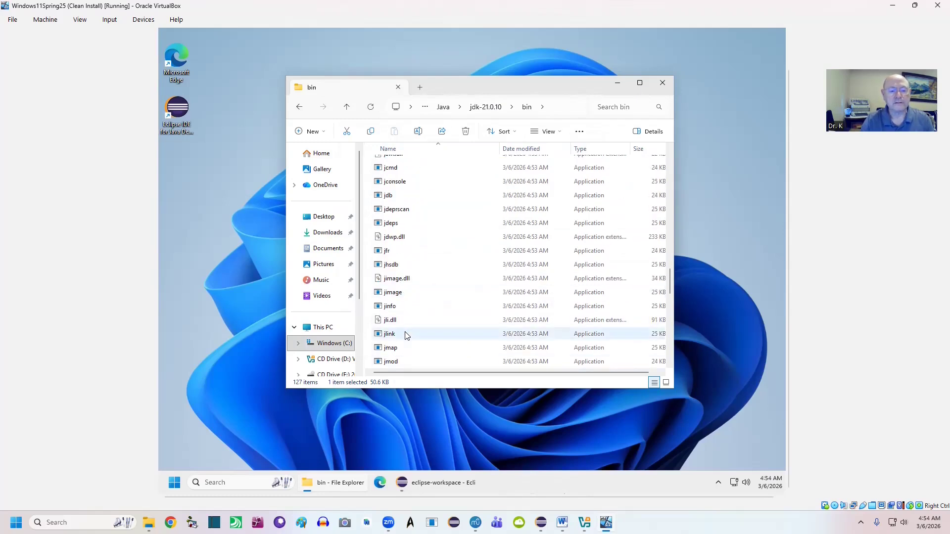
{"action": "mouse_move", "coordinate": [406, 334]}
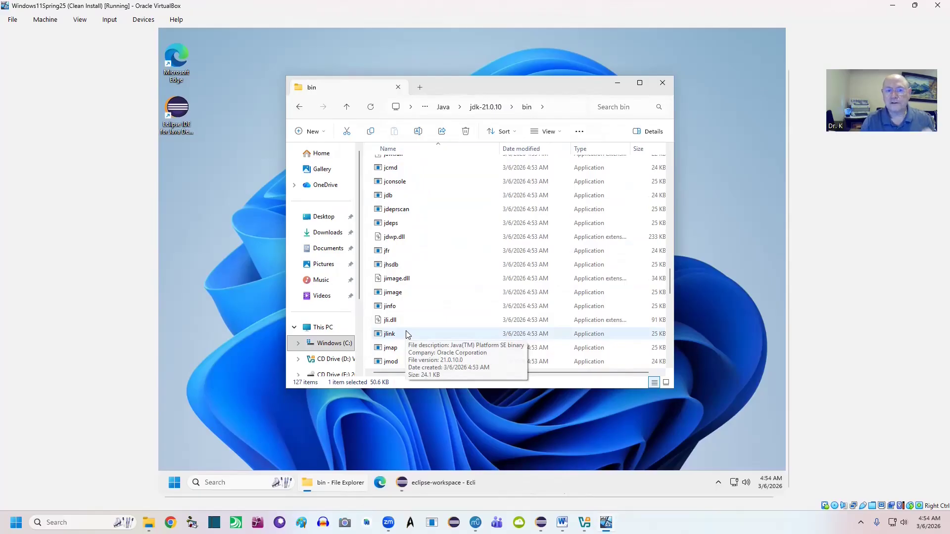
{"action": "left_click", "coordinate": [662, 83]}
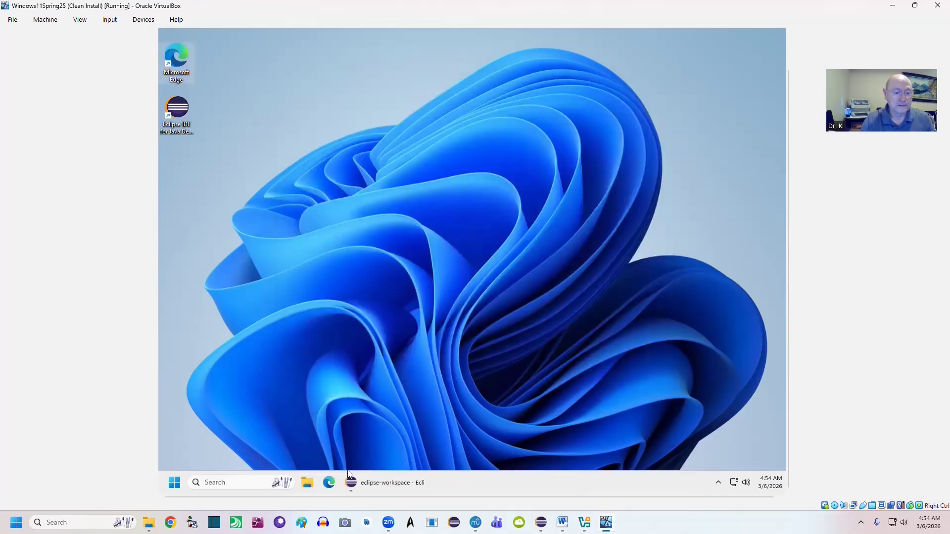
- Check whether jlink can be run from a Command Prompt with "jlink --version", and close the window
{"action": "left_click", "coordinate": [251, 482]}
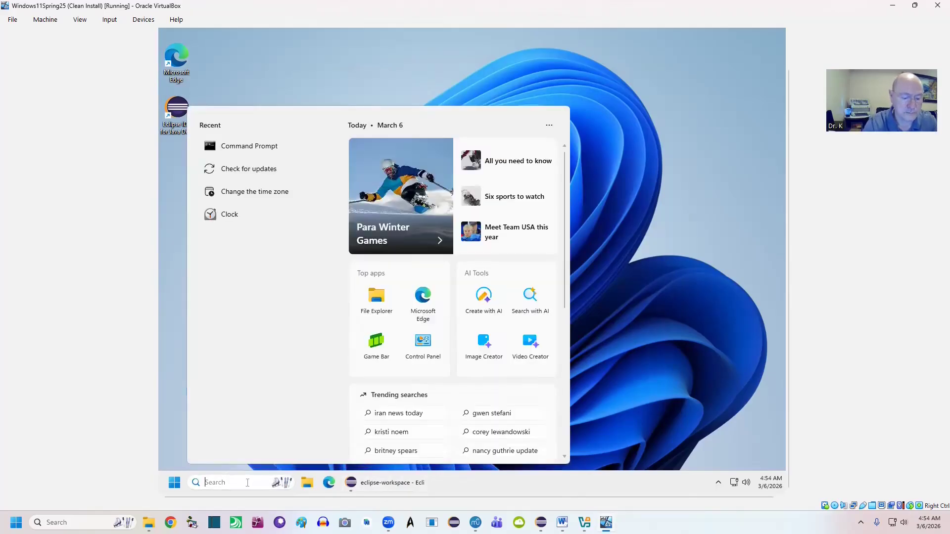
{"action": "type", "text": "cmd"}
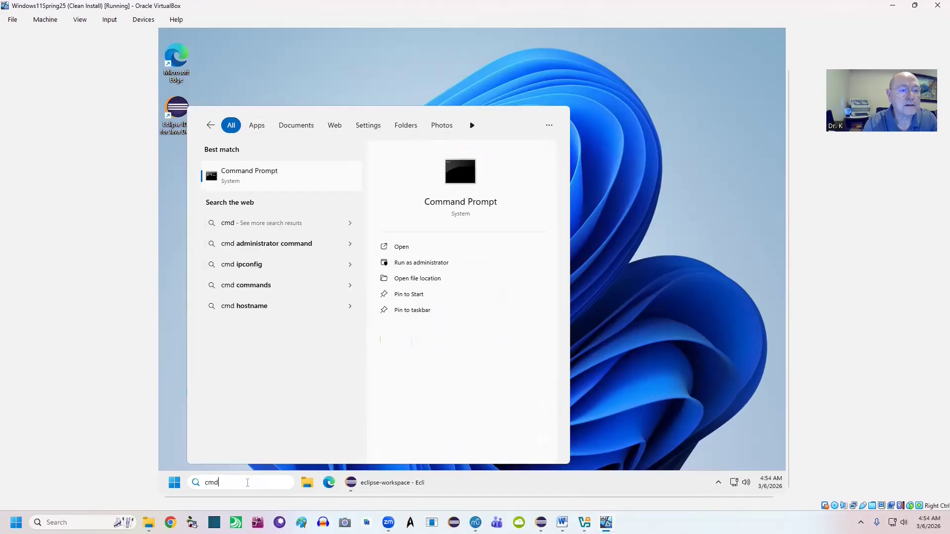
{"action": "key", "text": "Return"}
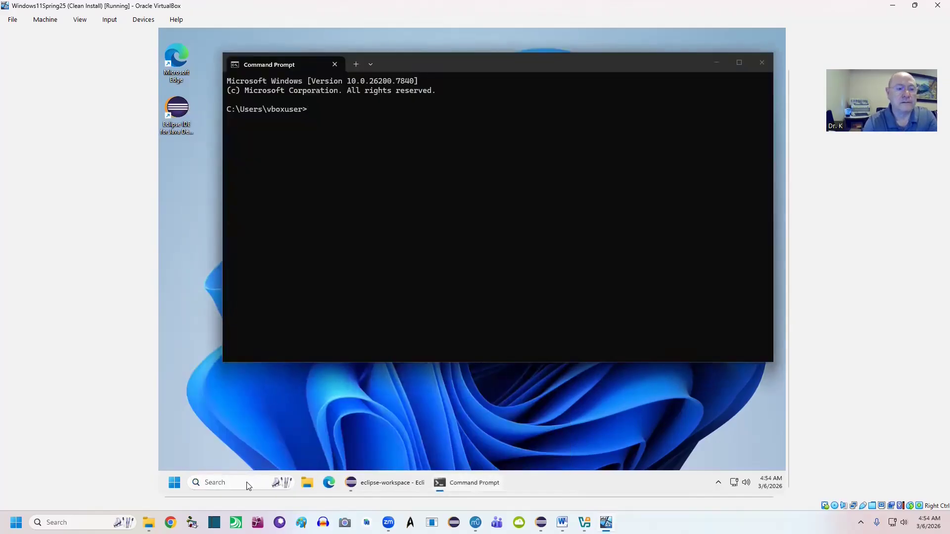
{"action": "type", "text": "jl"}
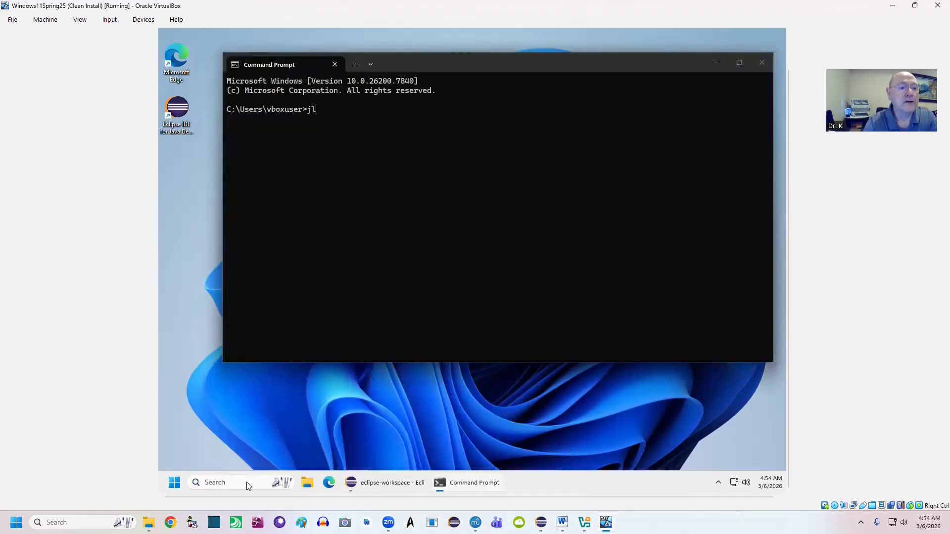
{"action": "type", "text": "ink --version"}
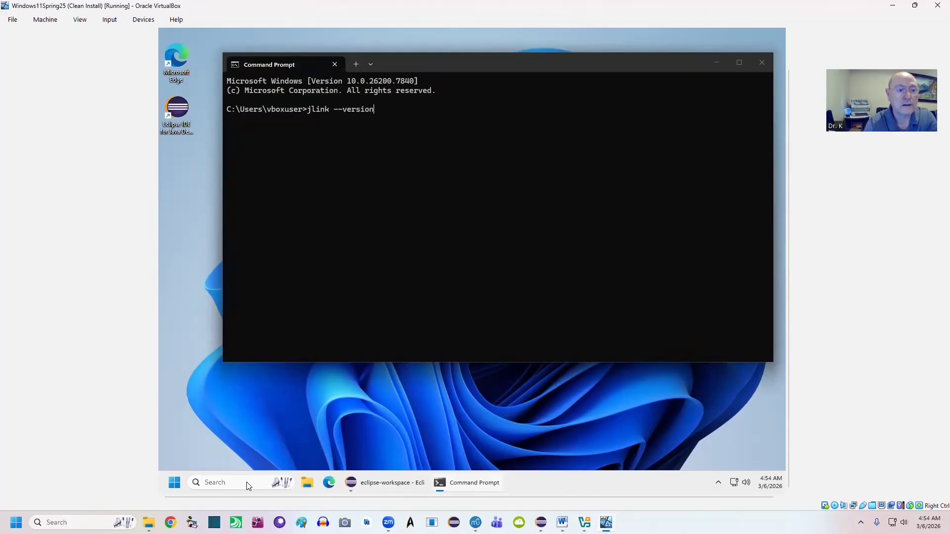
{"action": "key", "text": "Return"}
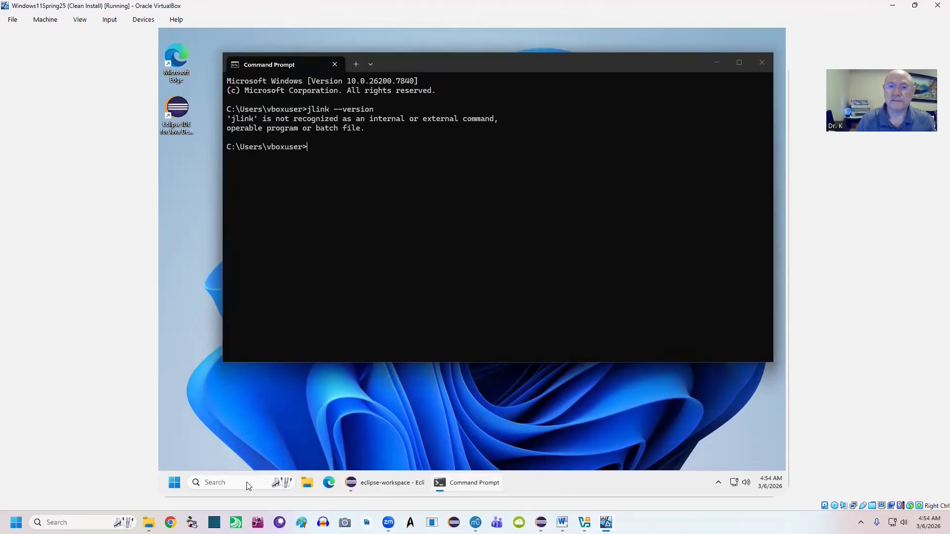
{"action": "left_click", "coordinate": [761, 63]}
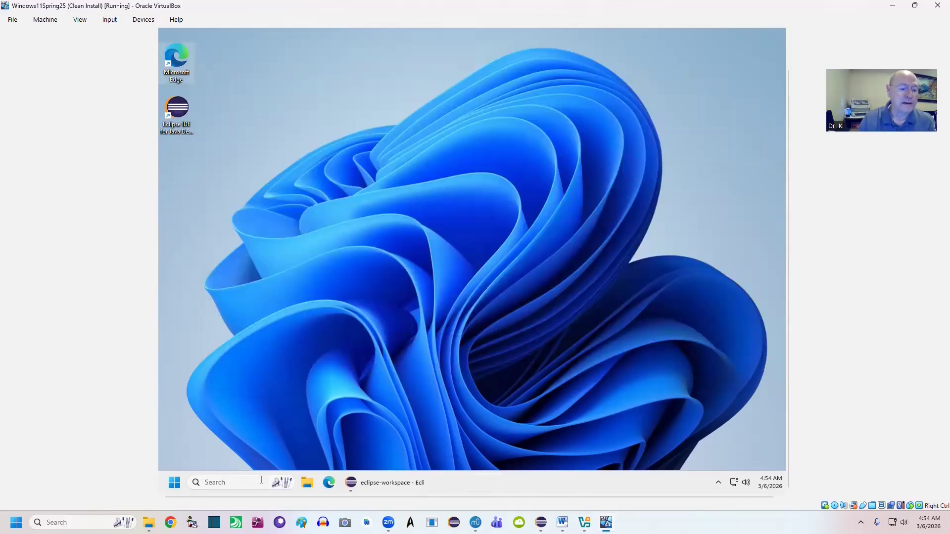
- Search Windows for "system var" and open the Environment Variables dialog from System Properties
{"action": "left_click", "coordinate": [262, 483]}
{"action": "type", "text": "sys"}
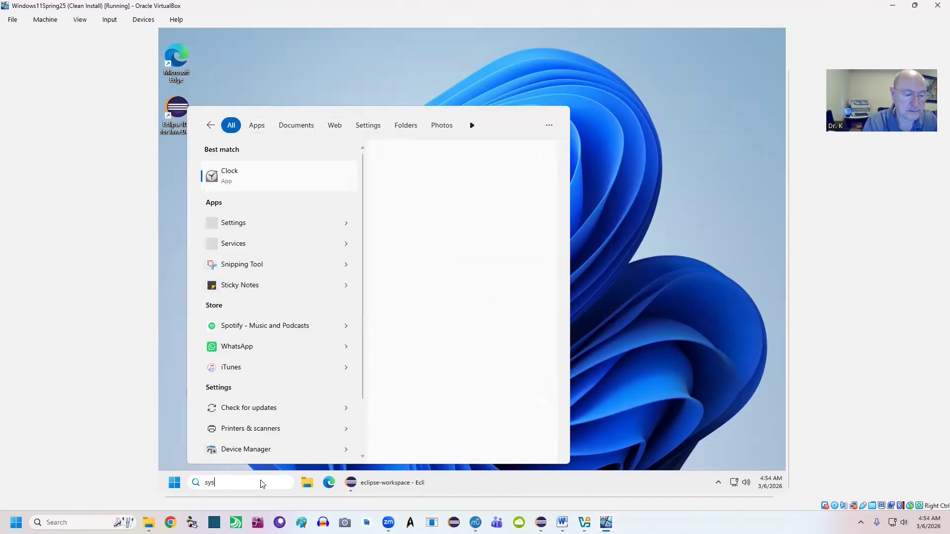
{"action": "type", "text": "tem var"}
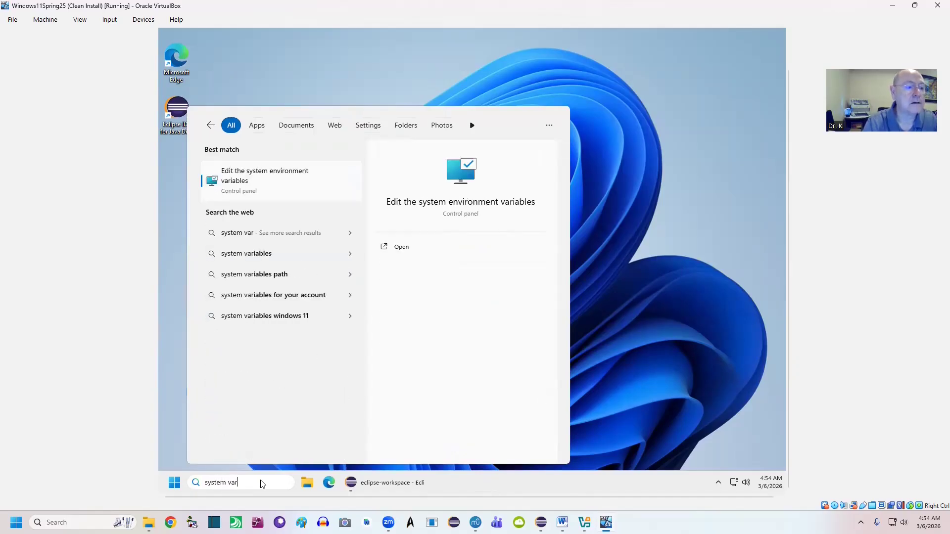
{"action": "left_click", "coordinate": [271, 185]}
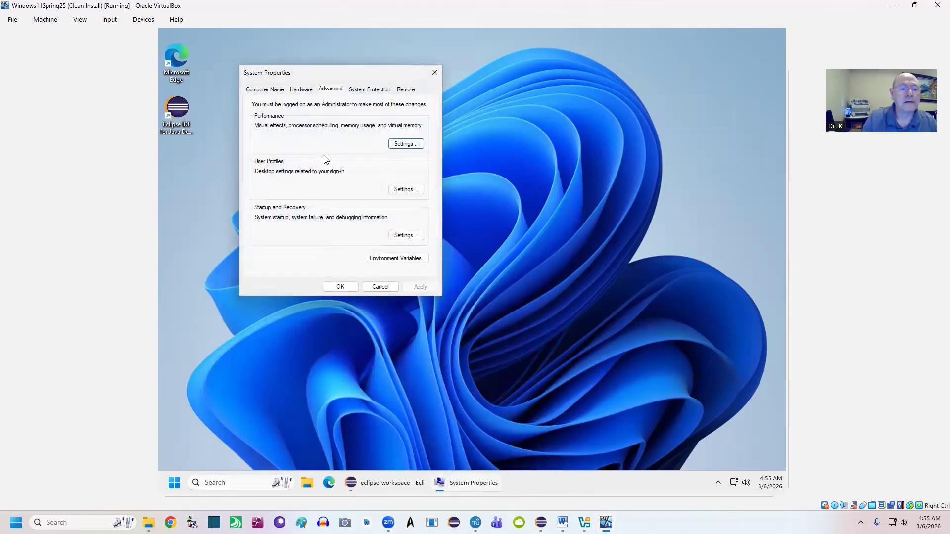
{"action": "left_click", "coordinate": [397, 259]}
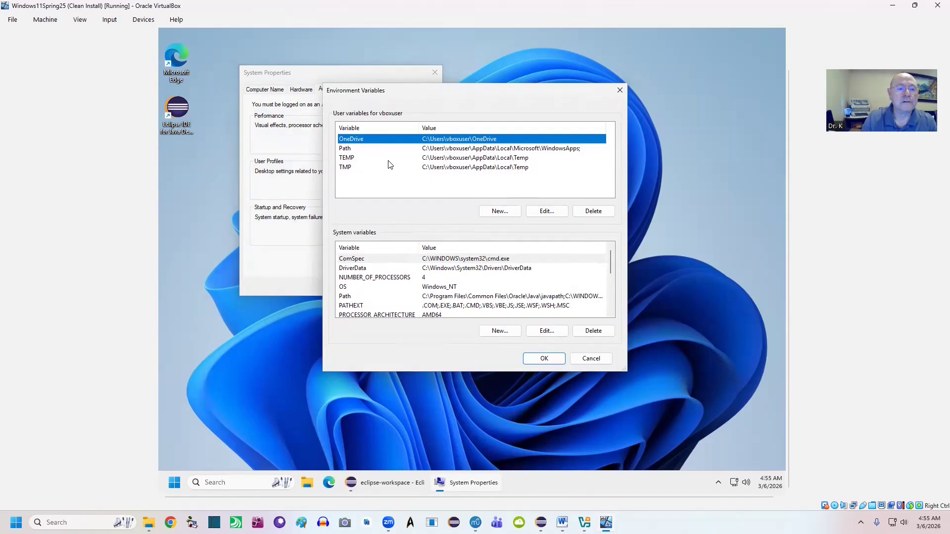
- Add the folder C:\Program Files\Java\jdk-21.0.10\bin to the user variable Path by browsing to it
{"action": "left_click", "coordinate": [346, 148]}
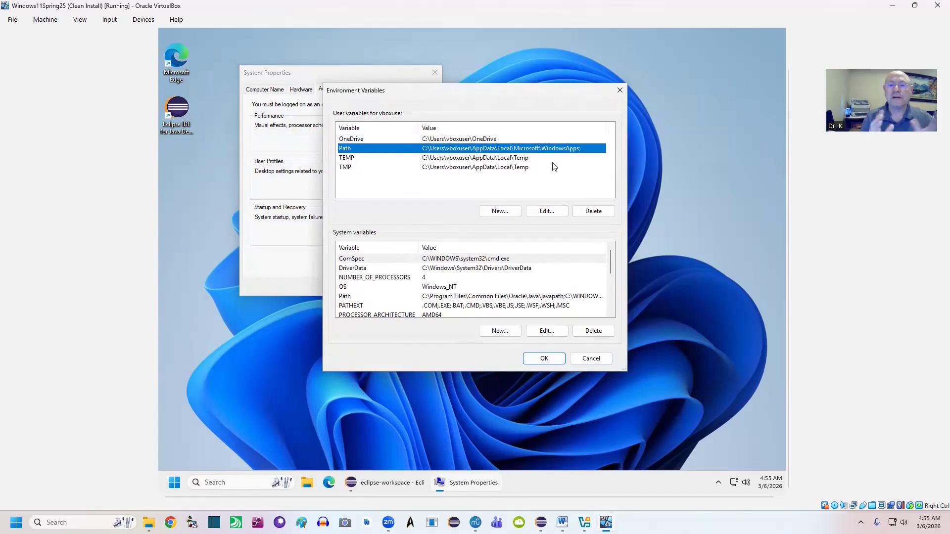
{"action": "left_click", "coordinate": [542, 215]}
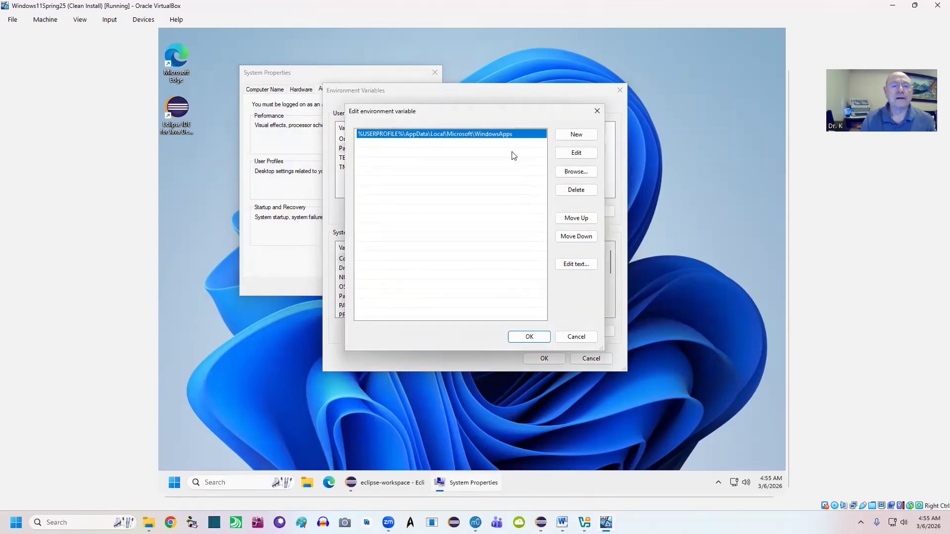
{"action": "left_click", "coordinate": [500, 147]}
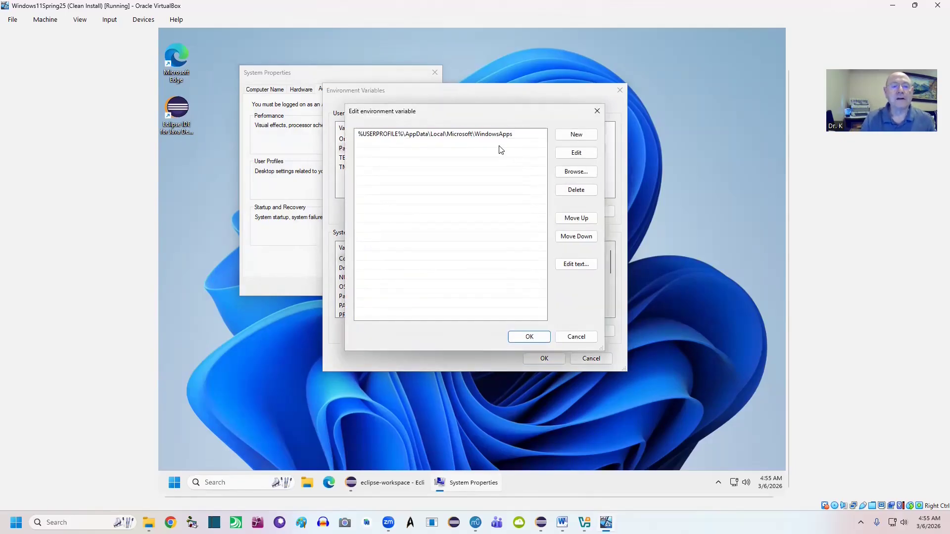
{"action": "left_click", "coordinate": [577, 141]}
{"action": "left_click", "coordinate": [577, 174]}
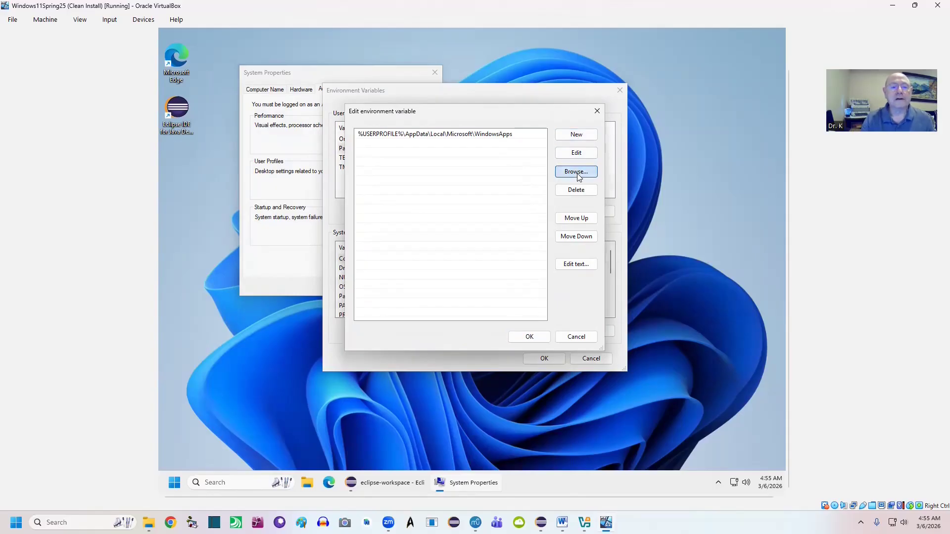
{"action": "scroll", "coordinate": [480, 267], "scroll_direction": "down", "scroll_amount": 2}
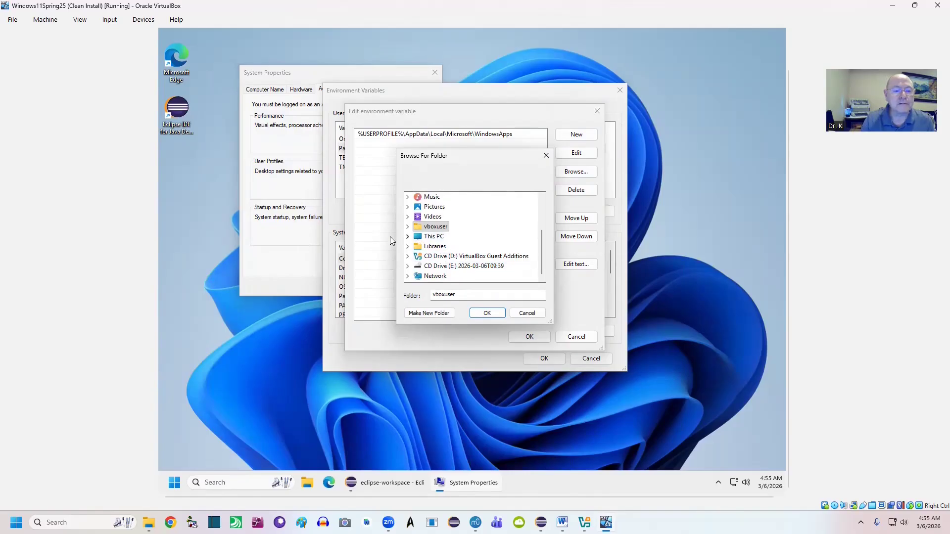
{"action": "left_click", "coordinate": [409, 238]}
{"action": "left_click", "coordinate": [416, 238]}
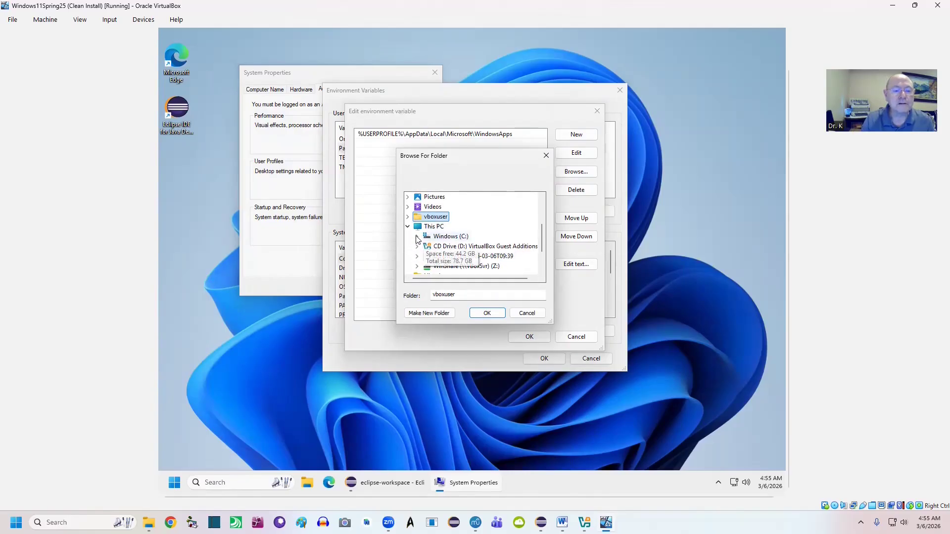
{"action": "double_click", "coordinate": [448, 237]}
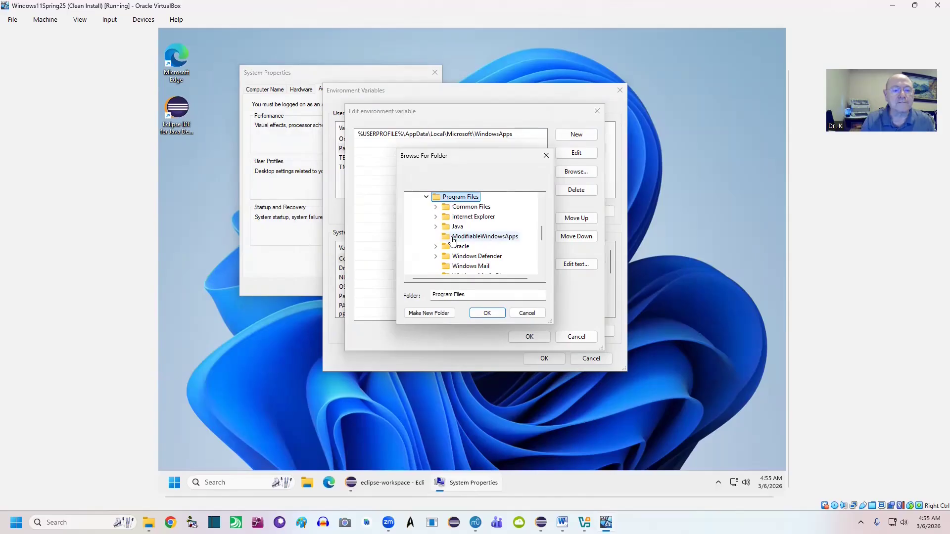
{"action": "double_click", "coordinate": [454, 227]}
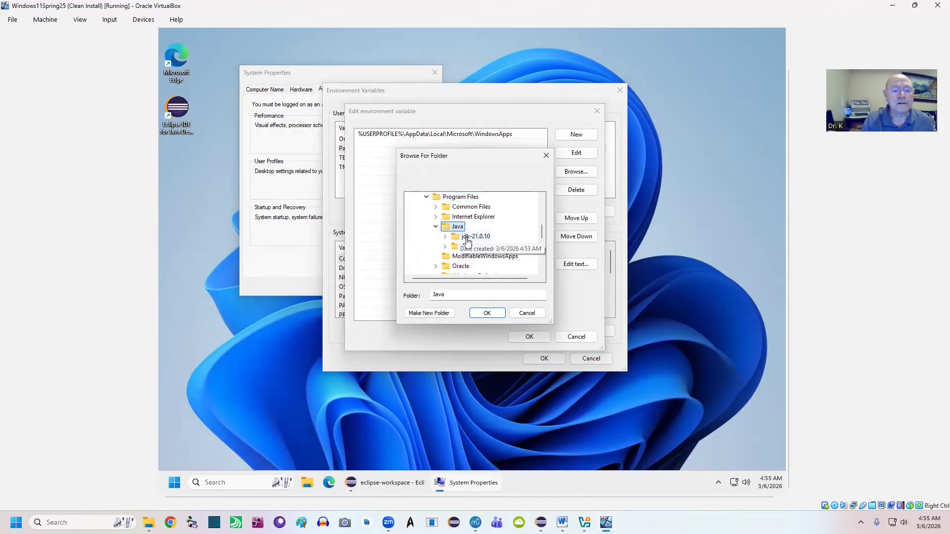
{"action": "double_click", "coordinate": [468, 238]}
{"action": "left_click", "coordinate": [473, 217]}
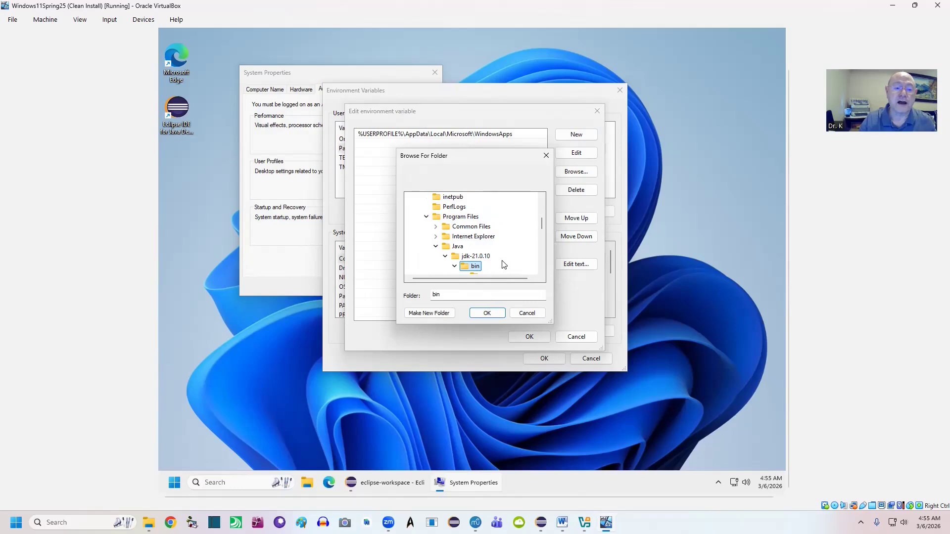
{"action": "scroll", "coordinate": [482, 232], "scroll_direction": "down", "scroll_amount": 1}
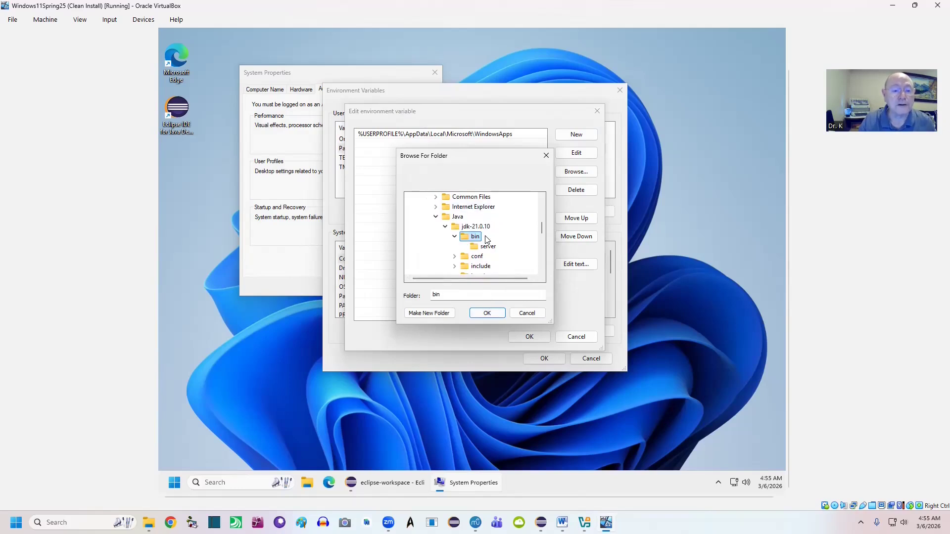
{"action": "left_click", "coordinate": [486, 312]}
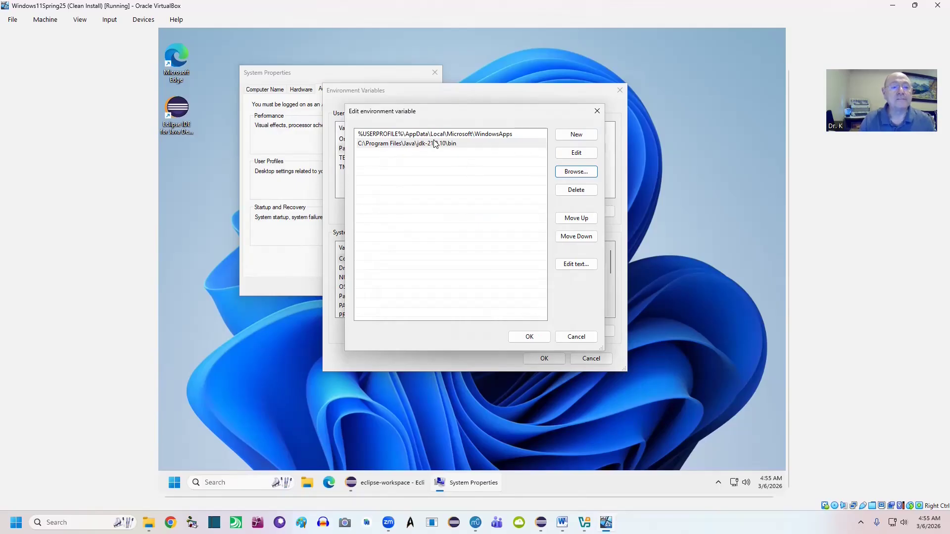
- Save the edited user Path and close the Environment Variables and System Properties dialogs with the changes applied
{"action": "left_click", "coordinate": [532, 337]}
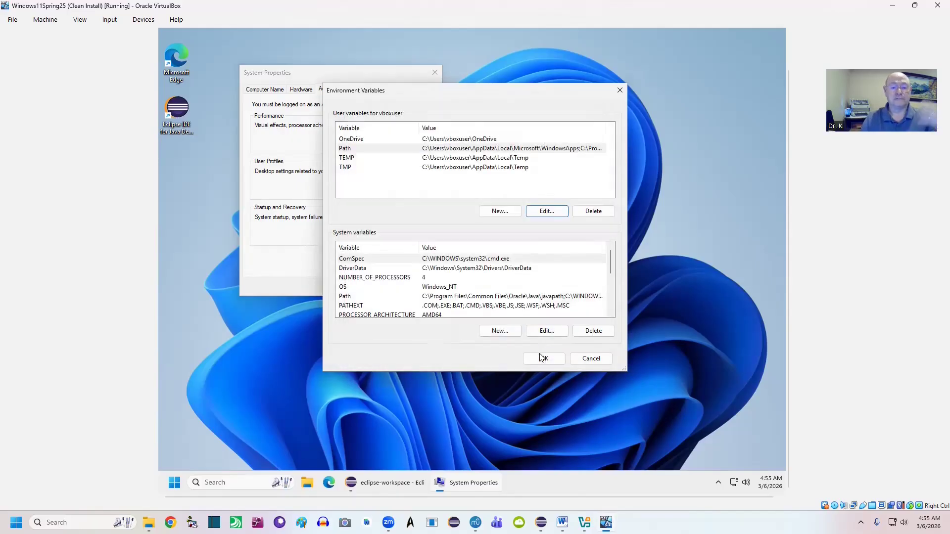
{"action": "left_click", "coordinate": [542, 358]}
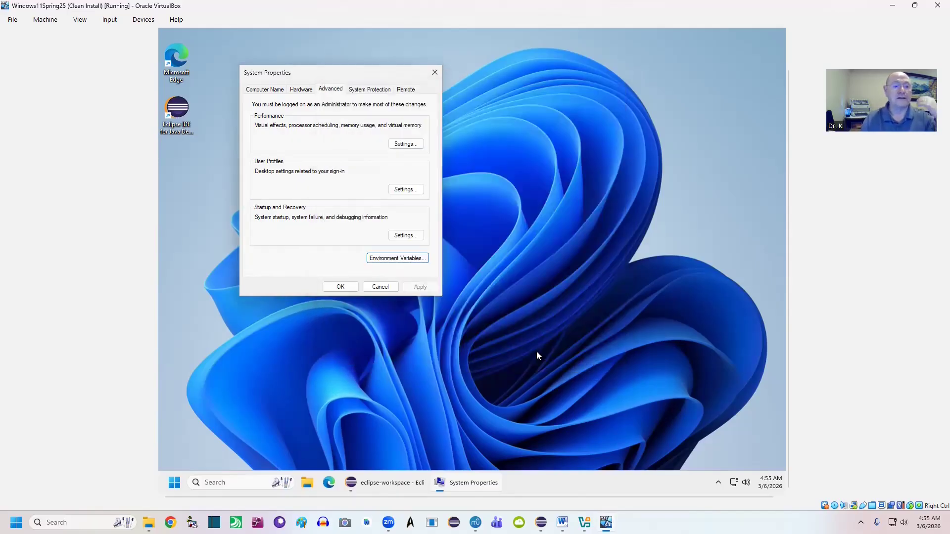
{"action": "left_click", "coordinate": [348, 287]}
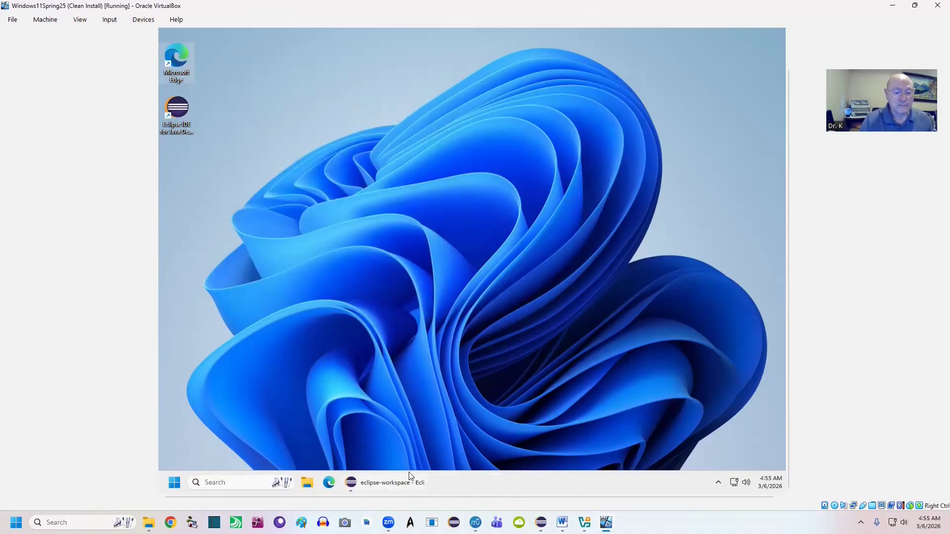
- Open a fresh Command Prompt and check the jlink version with "jlink --version"
{"action": "mouse_move", "coordinate": [413, 482]}
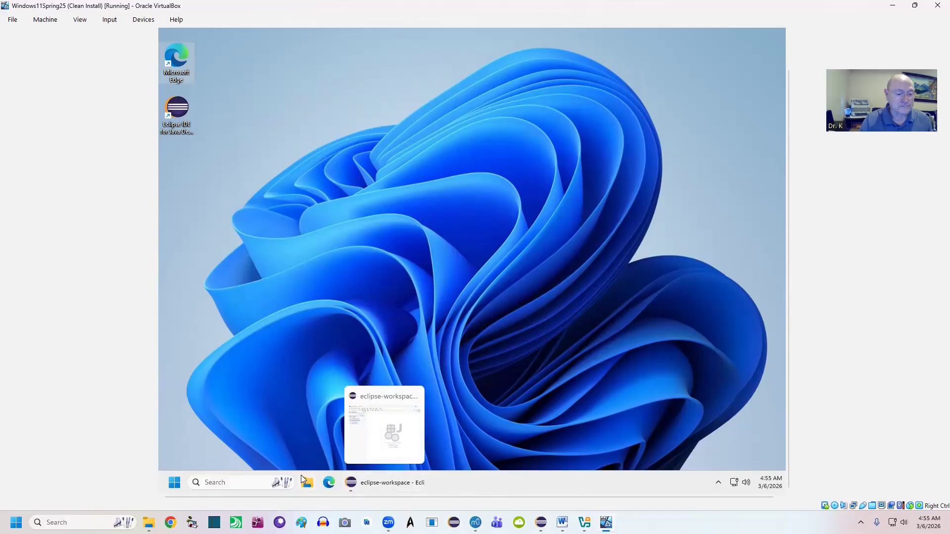
{"action": "left_click", "coordinate": [240, 481]}
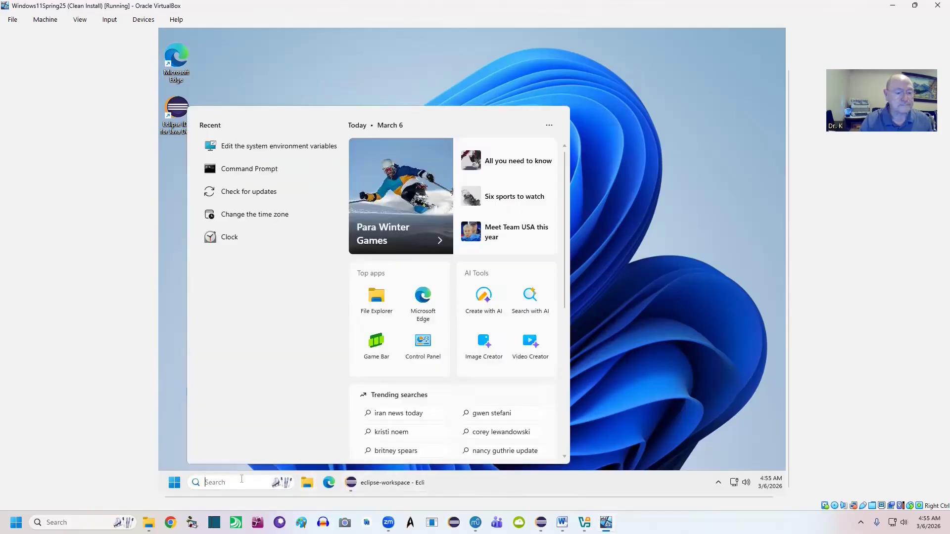
{"action": "left_click", "coordinate": [237, 171]}
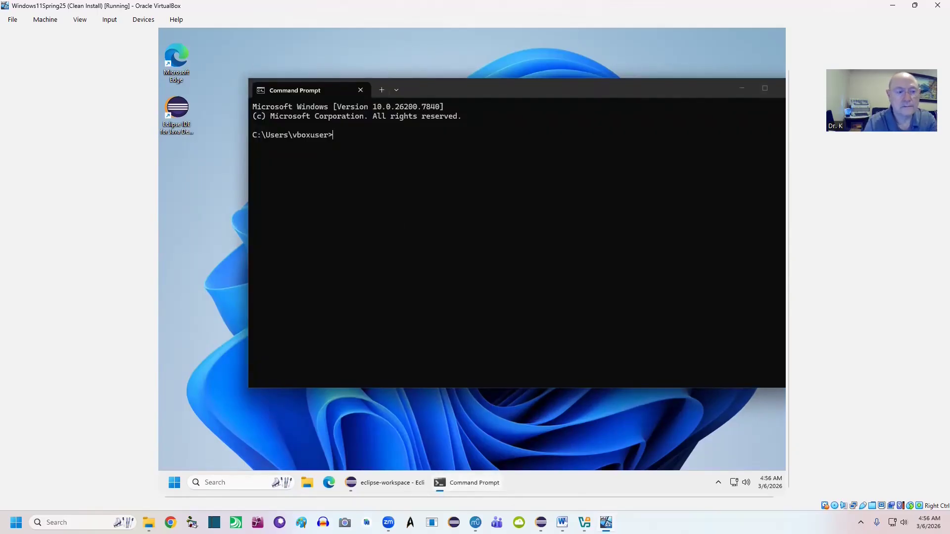
{"action": "type", "text": "jlin"}
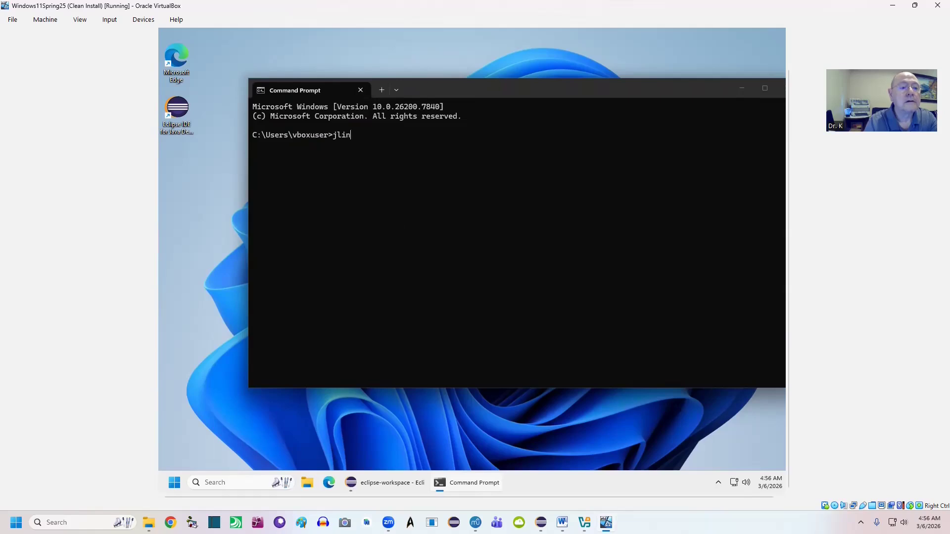
{"action": "type", "text": "k --ve"}
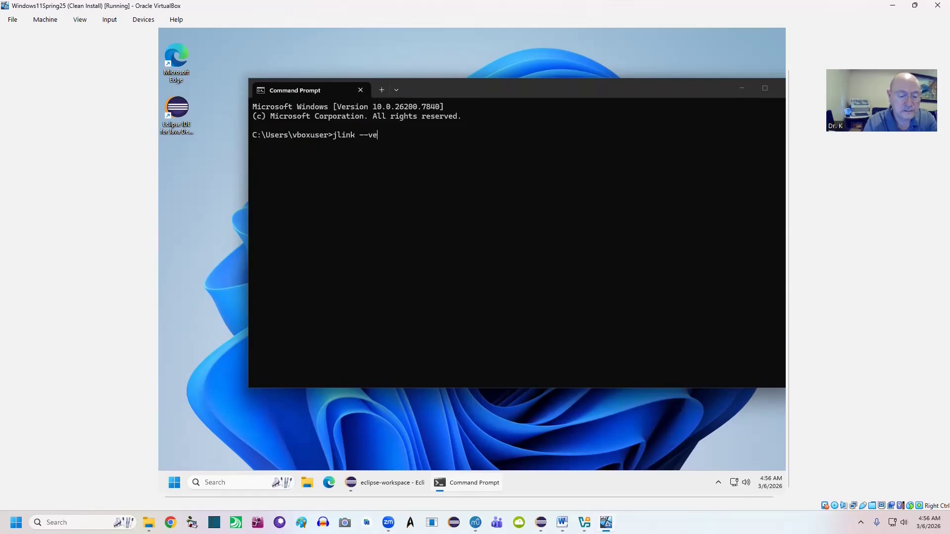
{"action": "type", "text": "rsion"}
{"action": "key", "text": "Return"}
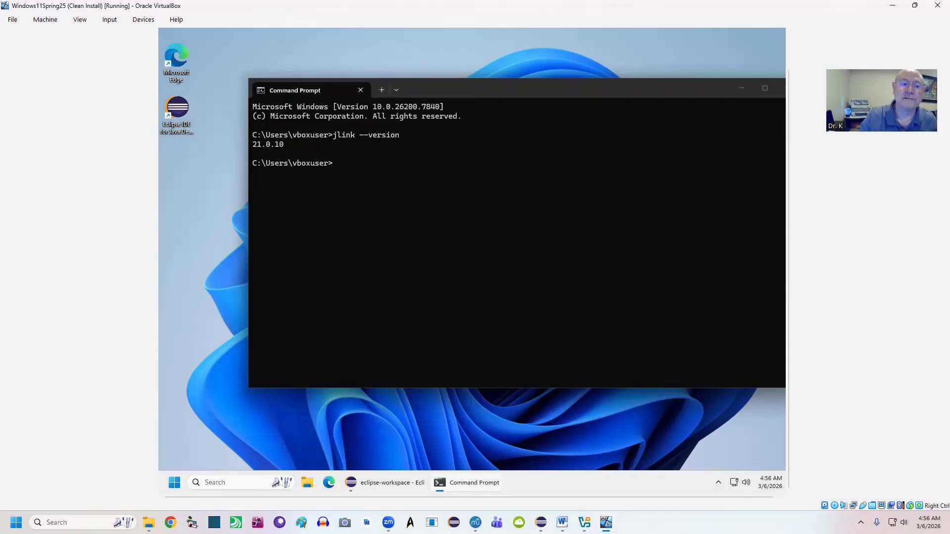
- Check the jpackage version with "jpackage --version" and close the Command Prompt
{"action": "type", "text": "jpackage --version"}
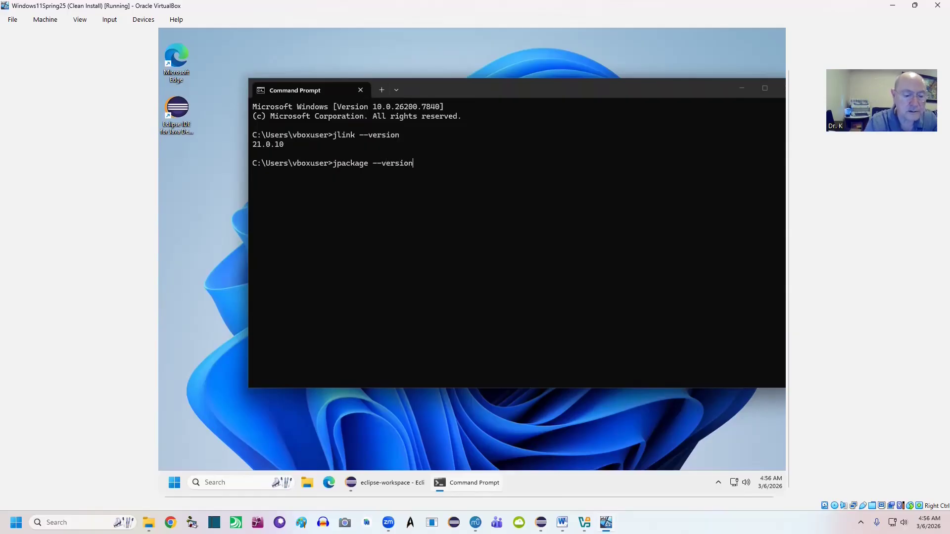
{"action": "key", "text": "Return"}
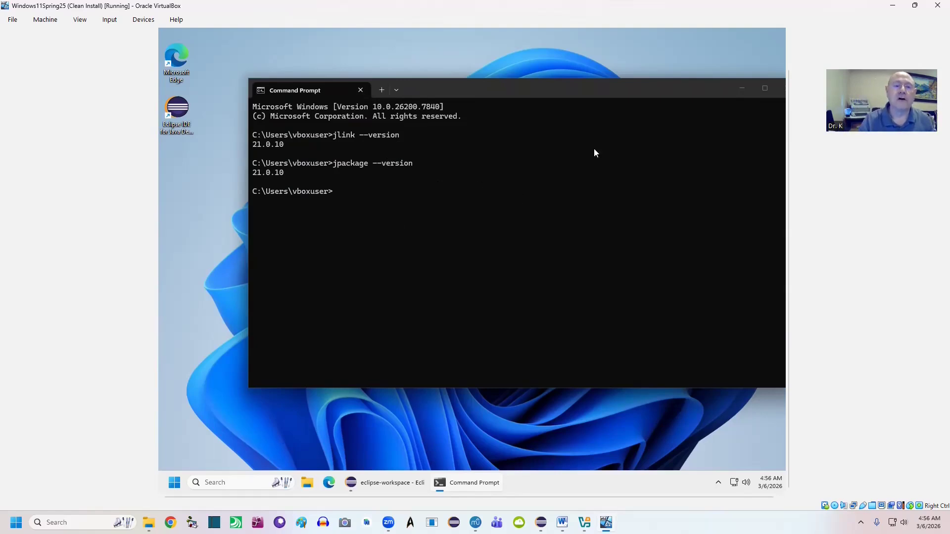
{"action": "left_click_drag", "start_coordinate": [637, 91], "coordinate": [572, 91]}
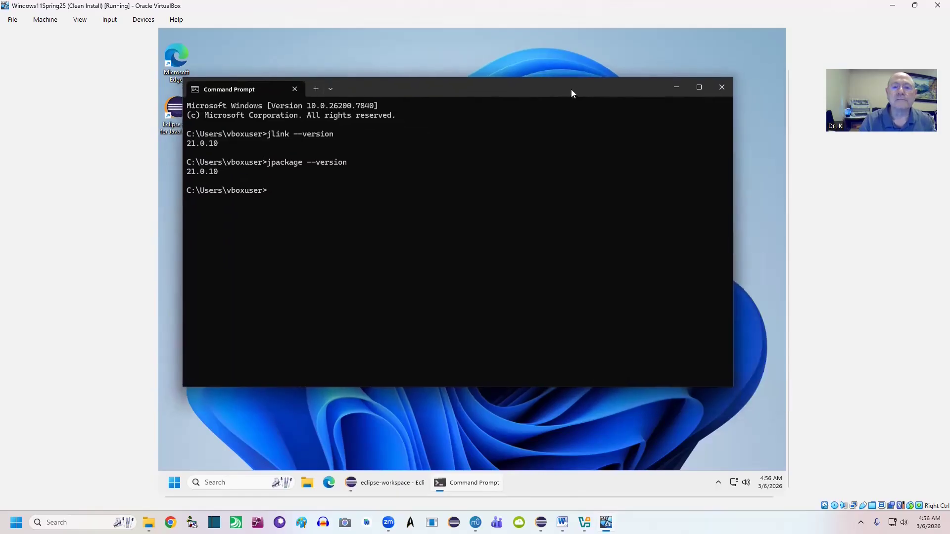
{"action": "left_click", "coordinate": [722, 86]}
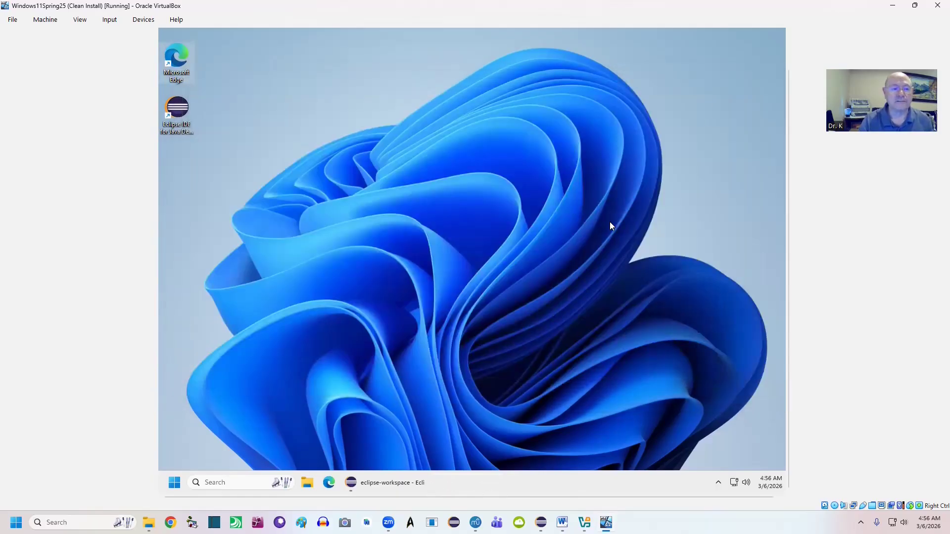
- Switch to Eclipse, view the Eclipse Marketplace's featured solutions, and close it without installing anything
{"action": "left_click", "coordinate": [399, 485]}
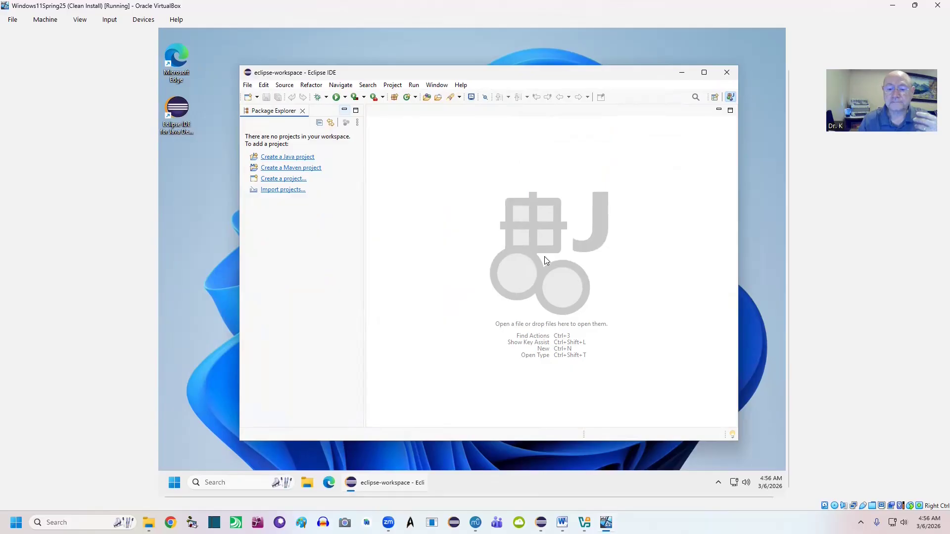
{"action": "left_click", "coordinate": [461, 86]}
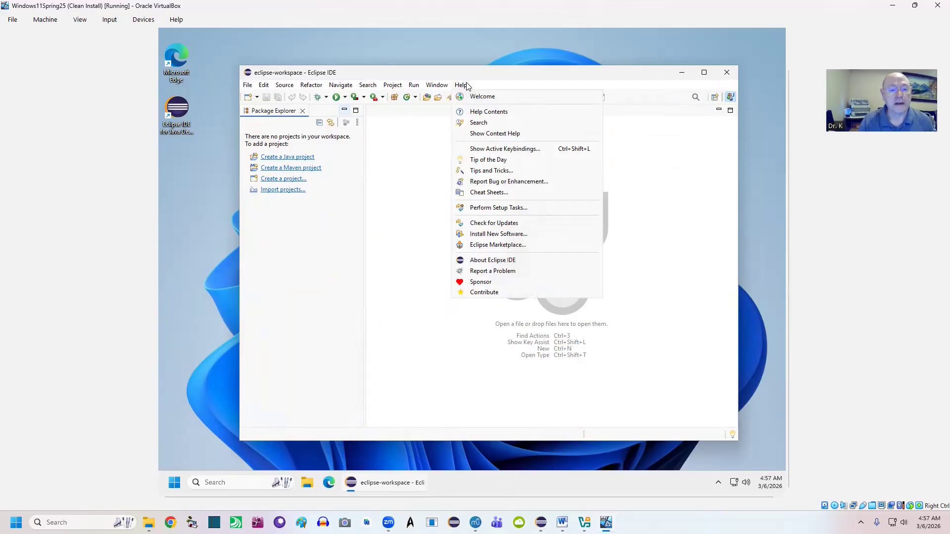
{"action": "left_click", "coordinate": [497, 245]}
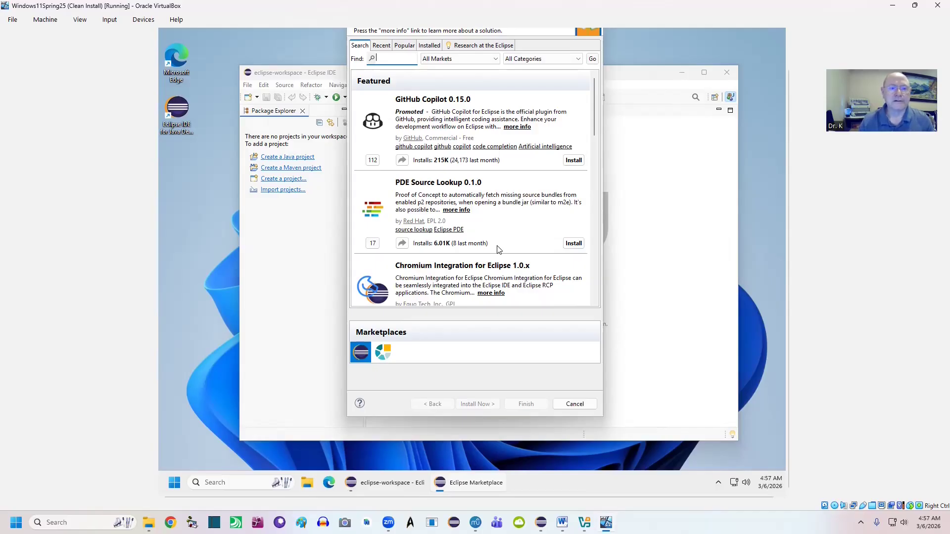
{"action": "left_click", "coordinate": [570, 404]}
- Check Eclipse for updates, install all available ones after accepting the license agreement, and restart Eclipse to apply them
{"action": "left_click", "coordinate": [463, 86]}
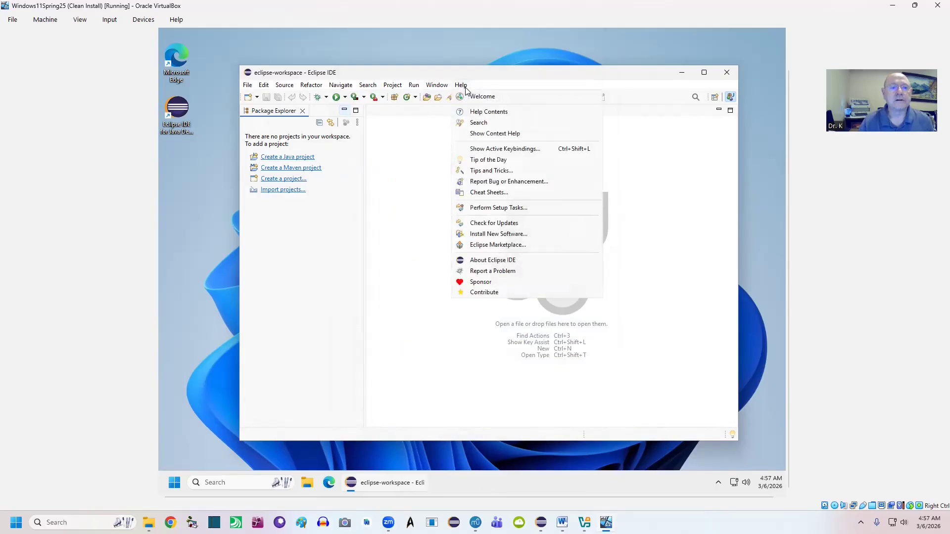
{"action": "left_click", "coordinate": [491, 224]}
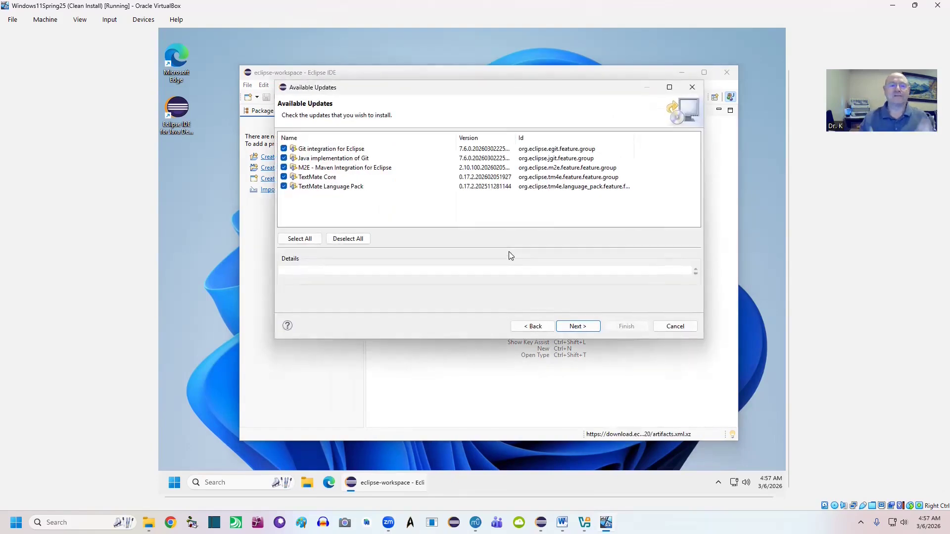
{"action": "left_click", "coordinate": [574, 327]}
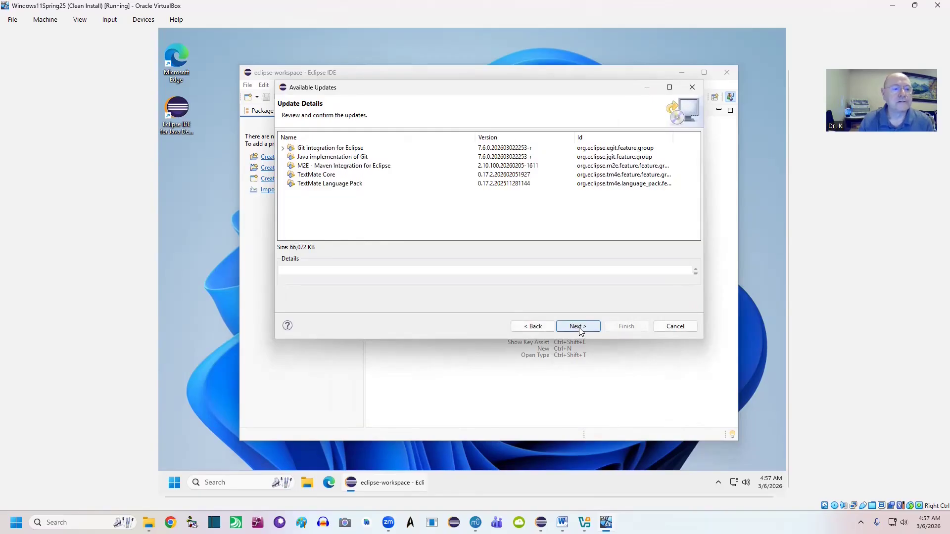
{"action": "left_click", "coordinate": [579, 328]}
{"action": "left_click", "coordinate": [521, 272]}
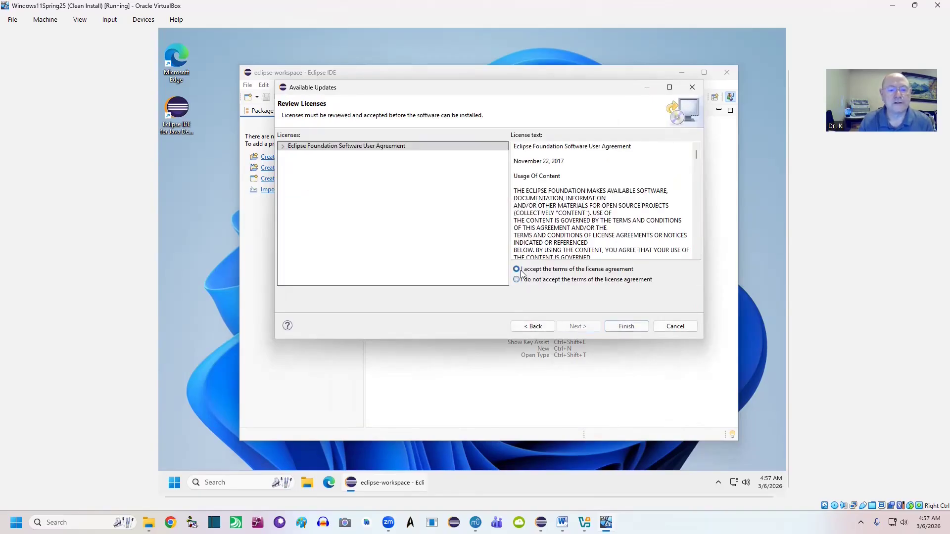
{"action": "left_click", "coordinate": [627, 327]}
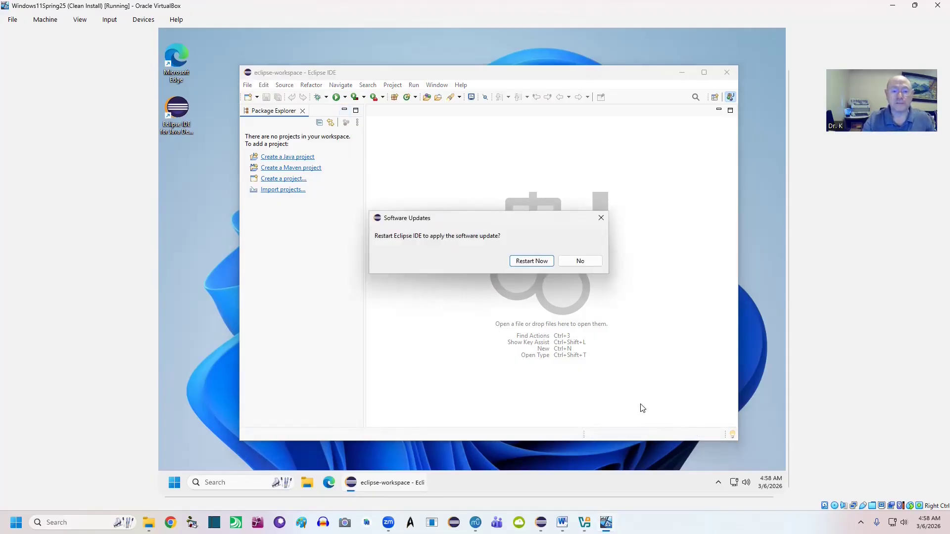
{"action": "left_click", "coordinate": [538, 260]}
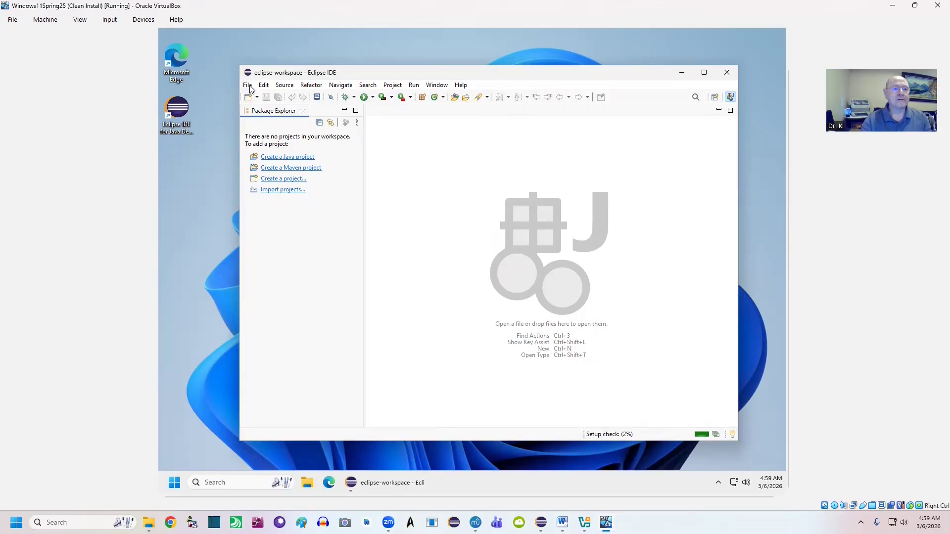
- Open the Eclipse Marketplace and search it for "fx"
{"action": "left_click", "coordinate": [461, 85]}
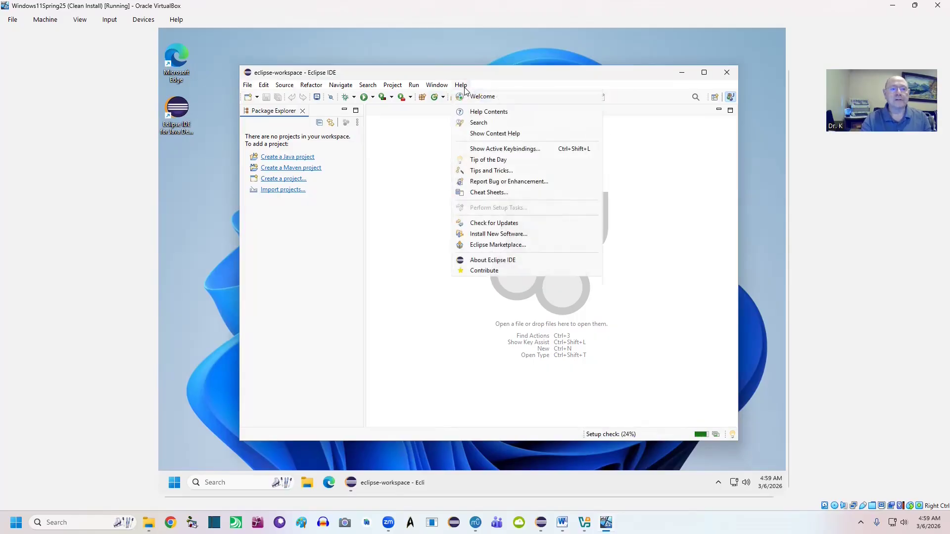
{"action": "left_click", "coordinate": [505, 245]}
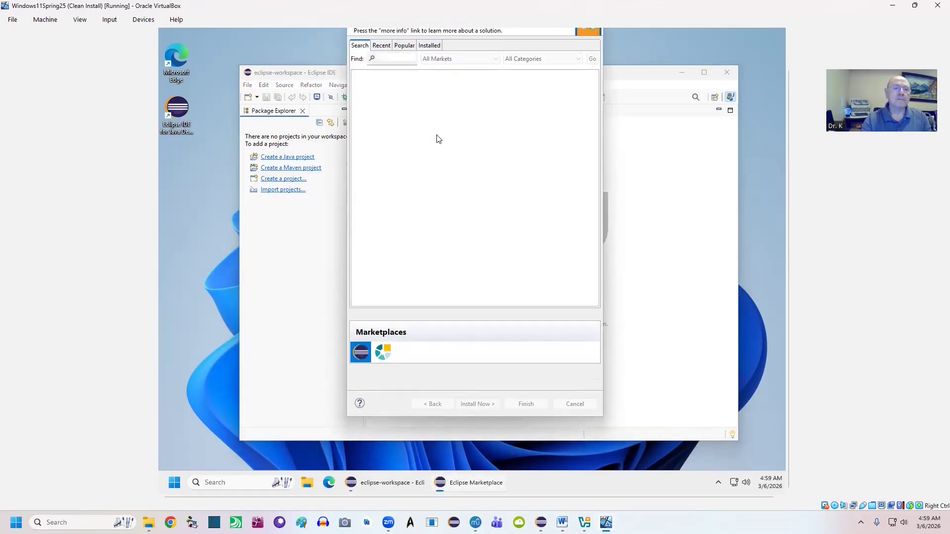
{"action": "left_click", "coordinate": [388, 58]}
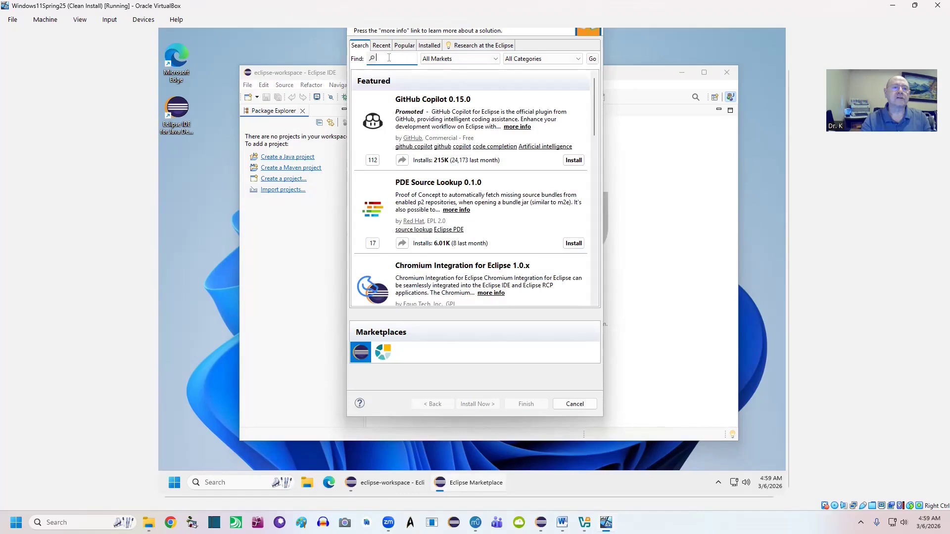
{"action": "type", "text": "fx"}
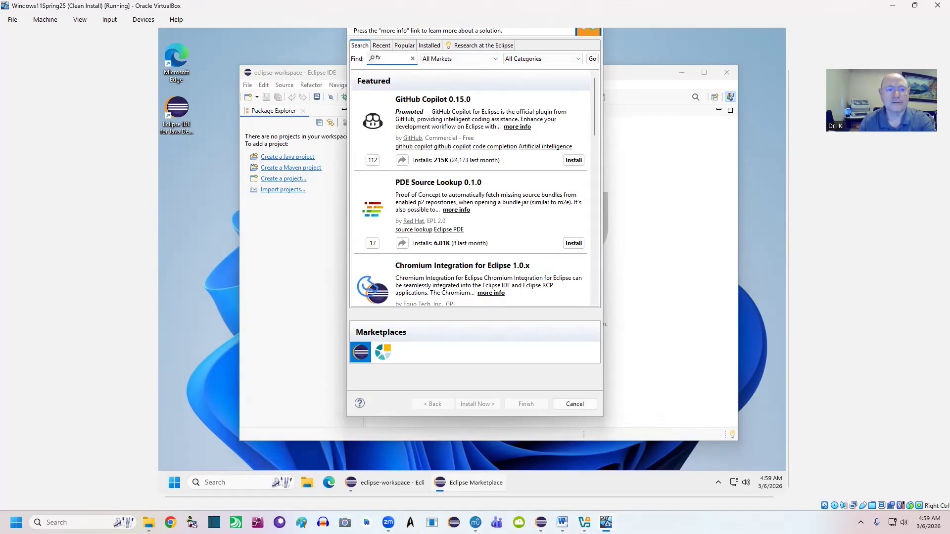
{"action": "key", "text": "Return"}
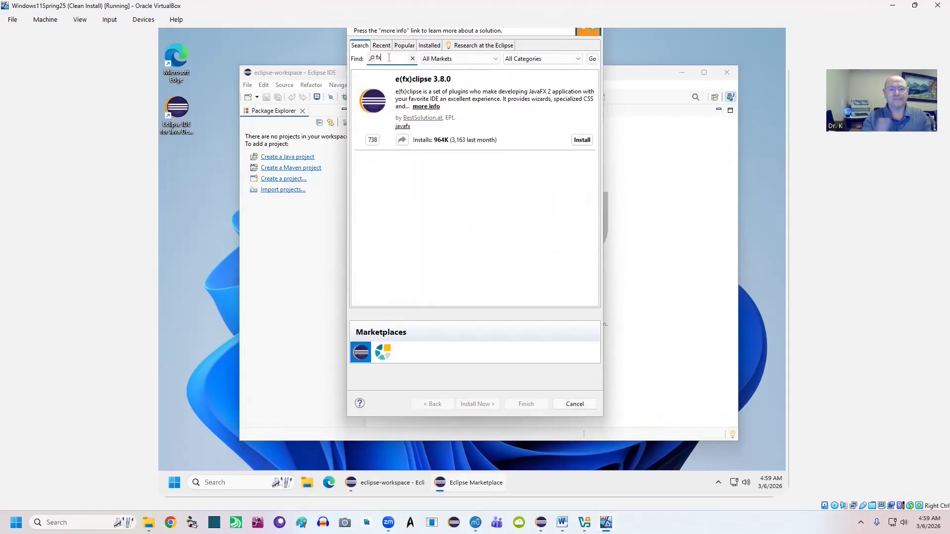
- Install e(fx)clipse 3.8.0 from the Marketplace, accepting the terms of its license agreement
{"action": "left_click", "coordinate": [498, 101]}
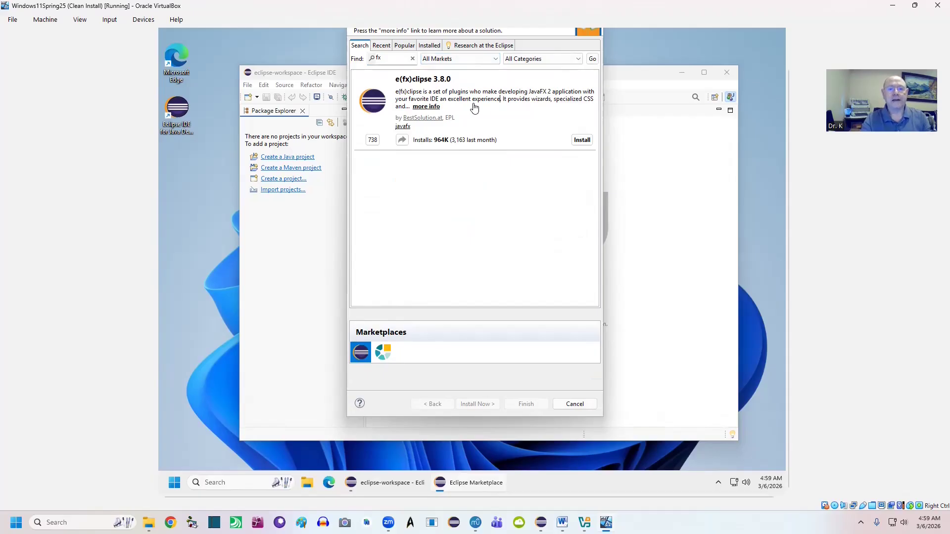
{"action": "left_click", "coordinate": [583, 141]}
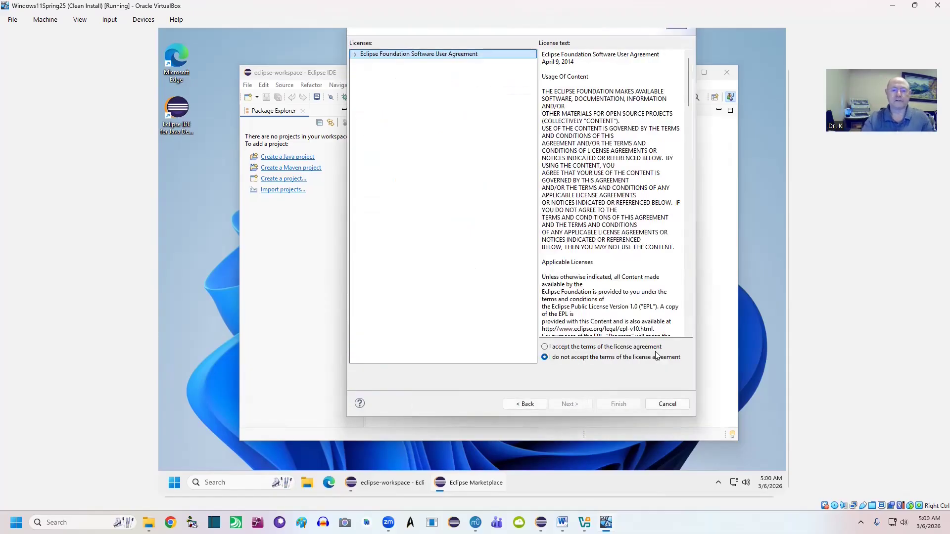
{"action": "left_click", "coordinate": [544, 347]}
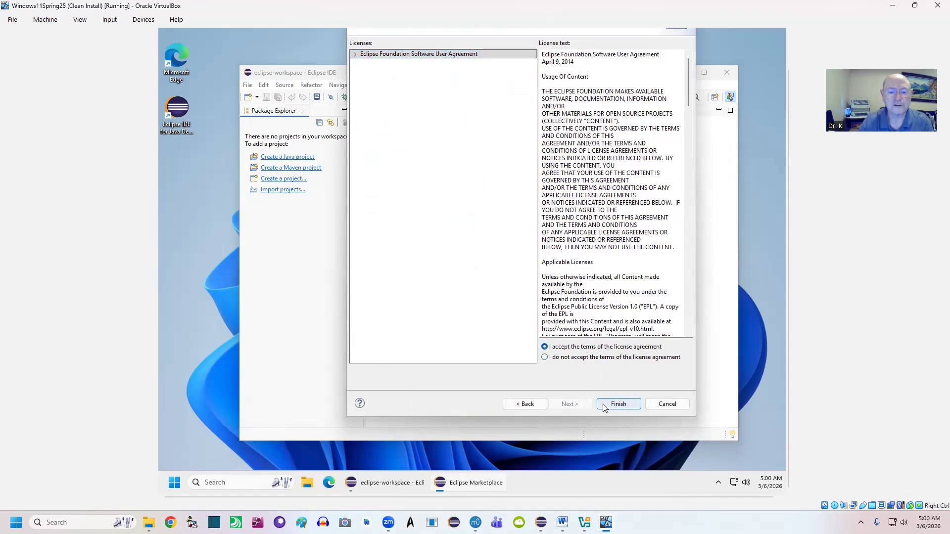
{"action": "left_click", "coordinate": [603, 408]}
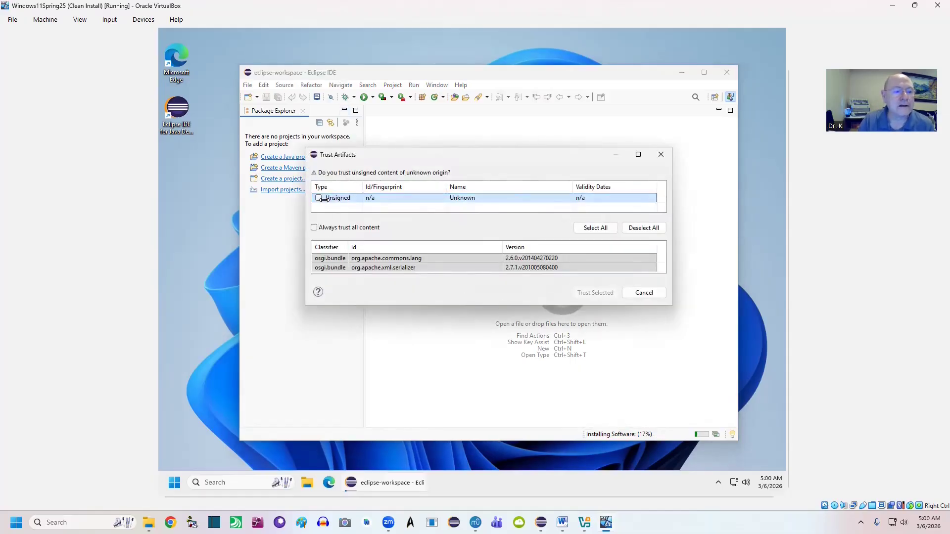
- Trust the unsigned content, choose to always trust all content and accept the risk, and restart Eclipse to apply the installation
{"action": "left_click", "coordinate": [315, 198]}
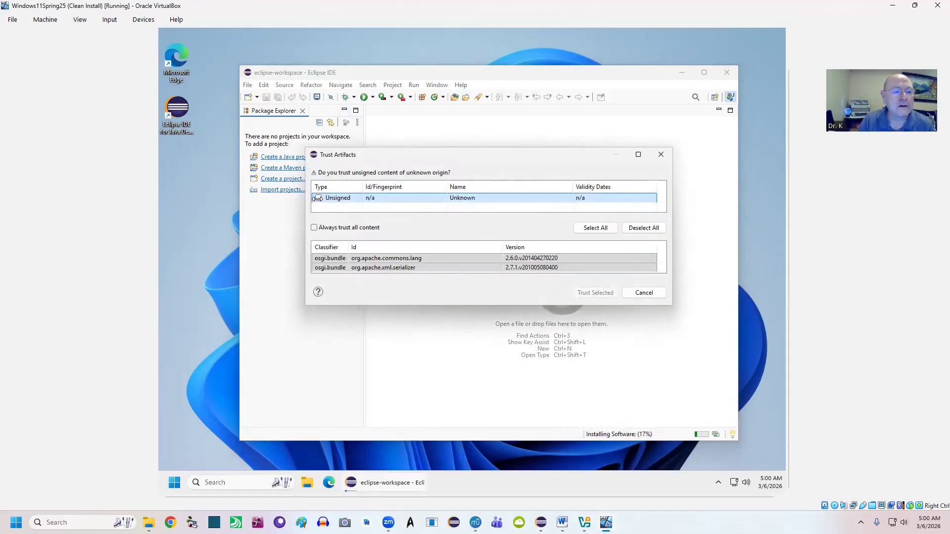
{"action": "left_click", "coordinate": [314, 227]}
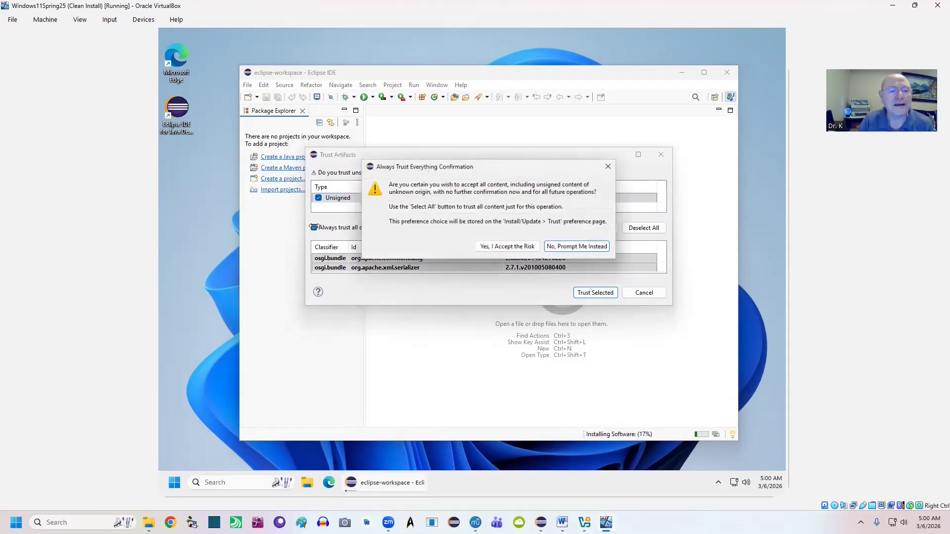
{"action": "left_click", "coordinate": [524, 247]}
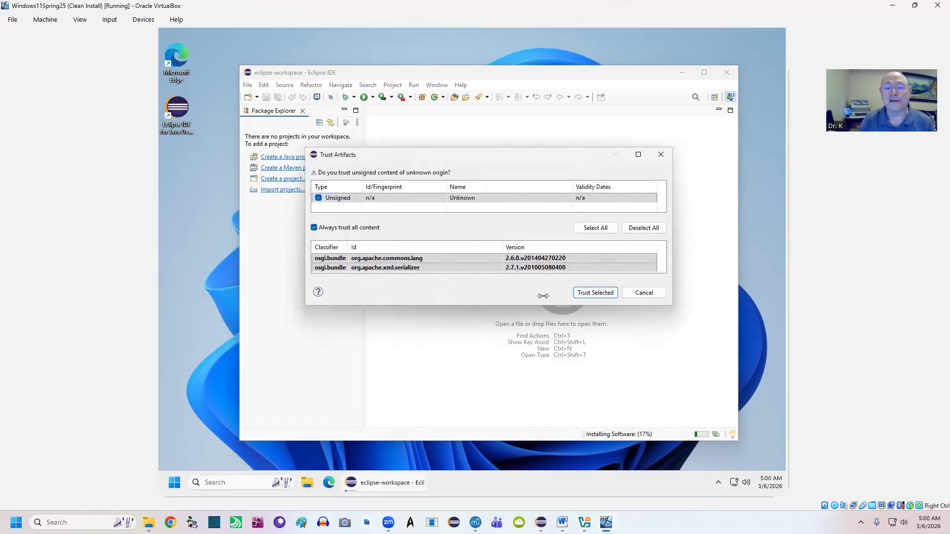
{"action": "left_click", "coordinate": [600, 294]}
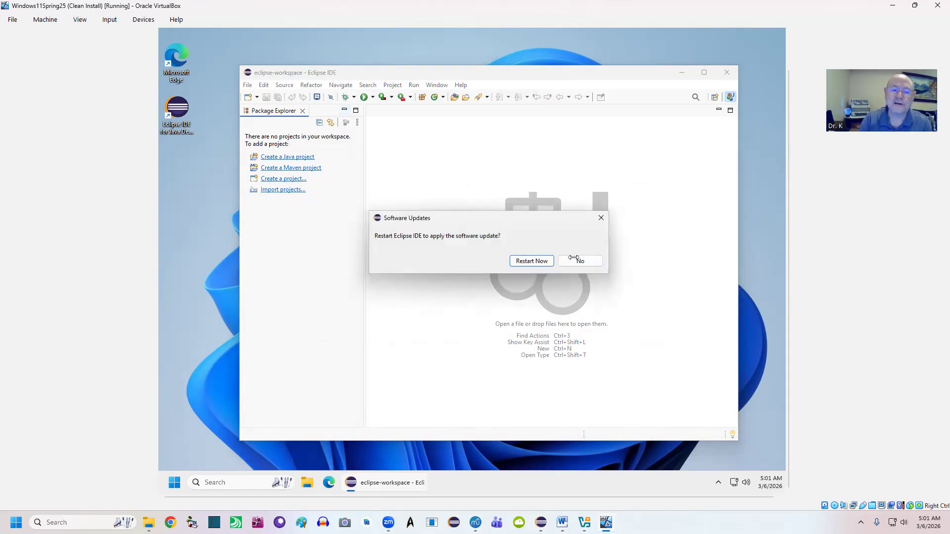
{"action": "left_click", "coordinate": [517, 260]}
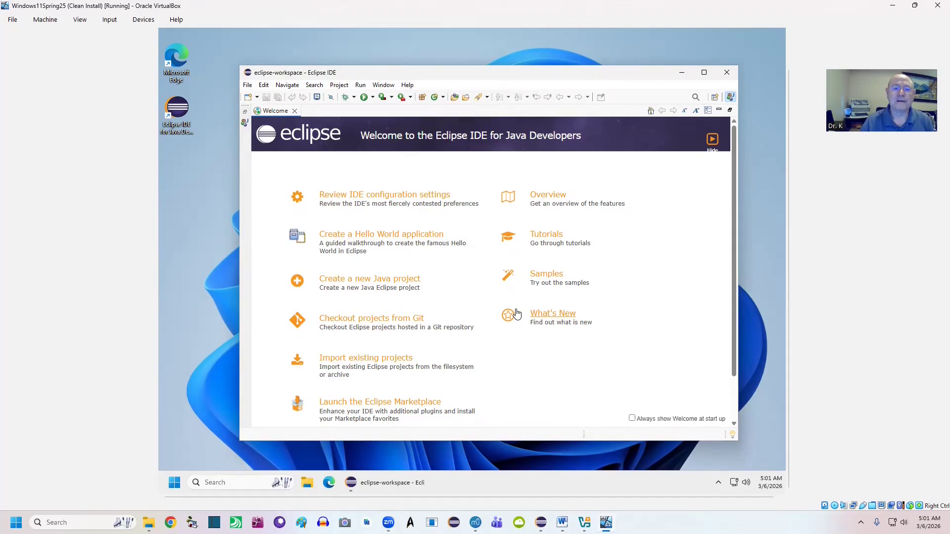
- Hide the Welcome page and start a new project with the JavaFX Project wizard
{"action": "left_click", "coordinate": [712, 140]}
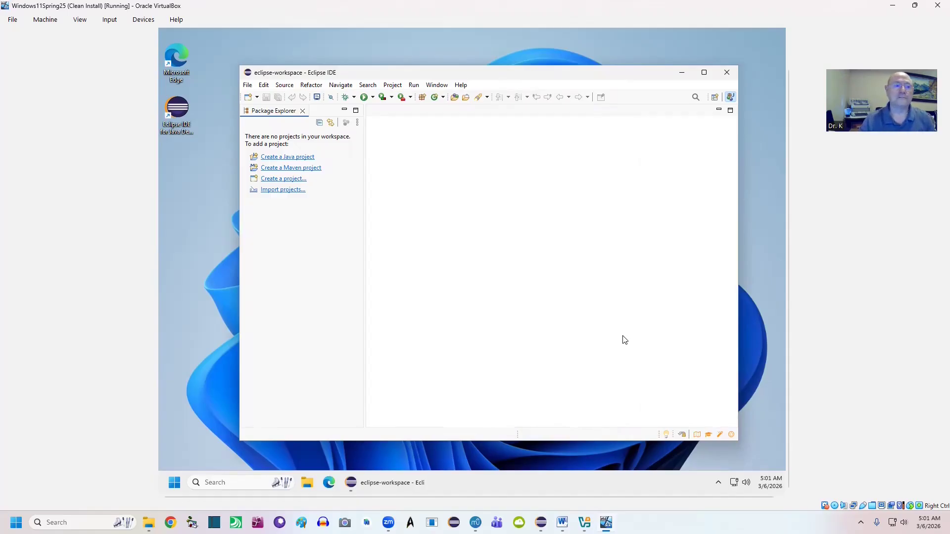
{"action": "left_click", "coordinate": [248, 85]}
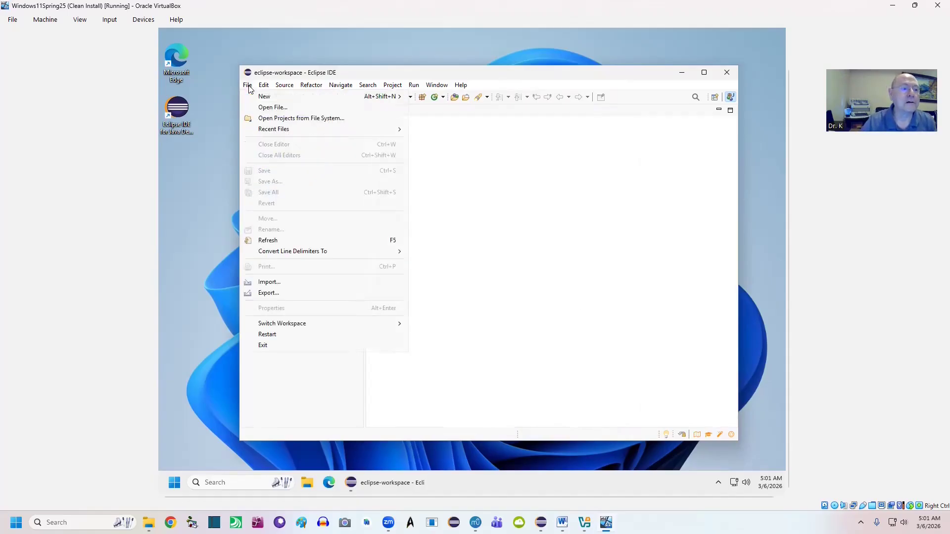
{"action": "mouse_move", "coordinate": [267, 98]}
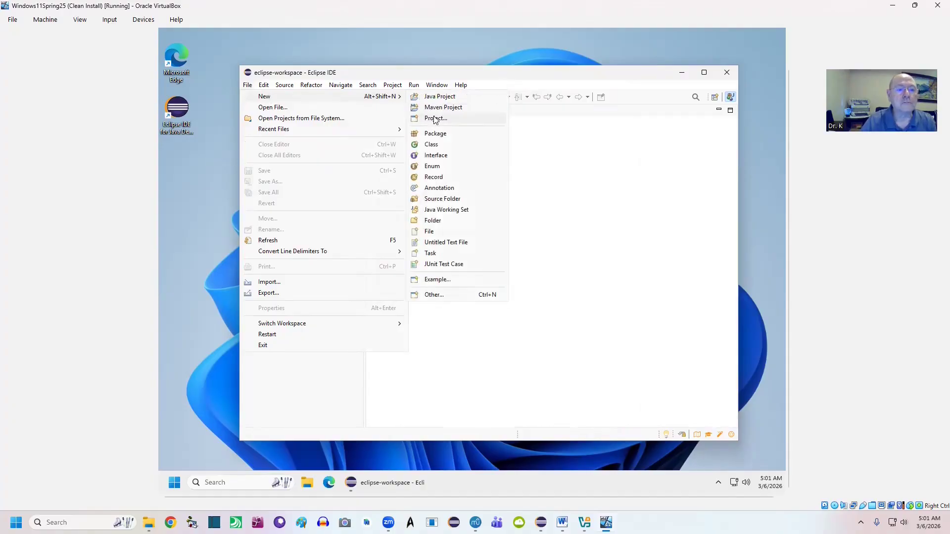
{"action": "left_click", "coordinate": [434, 119]}
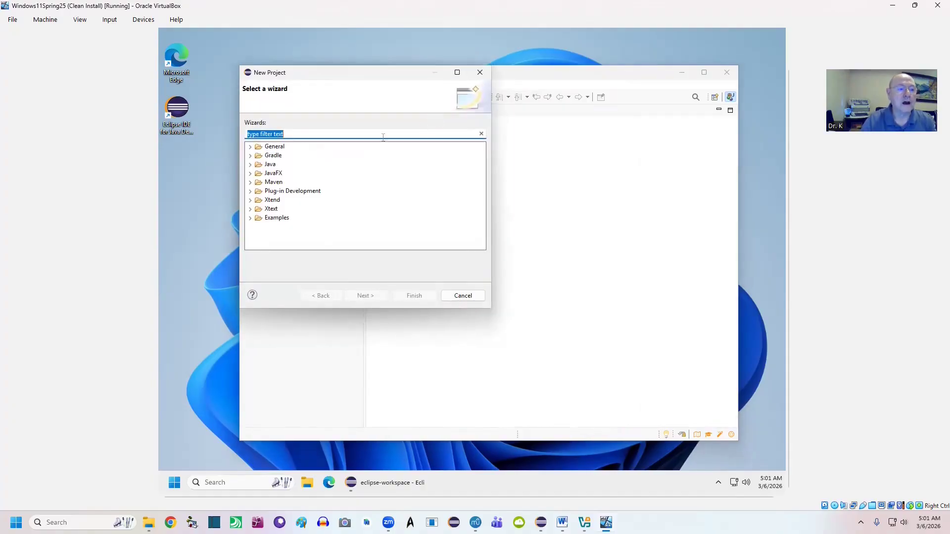
{"action": "left_click", "coordinate": [250, 174]}
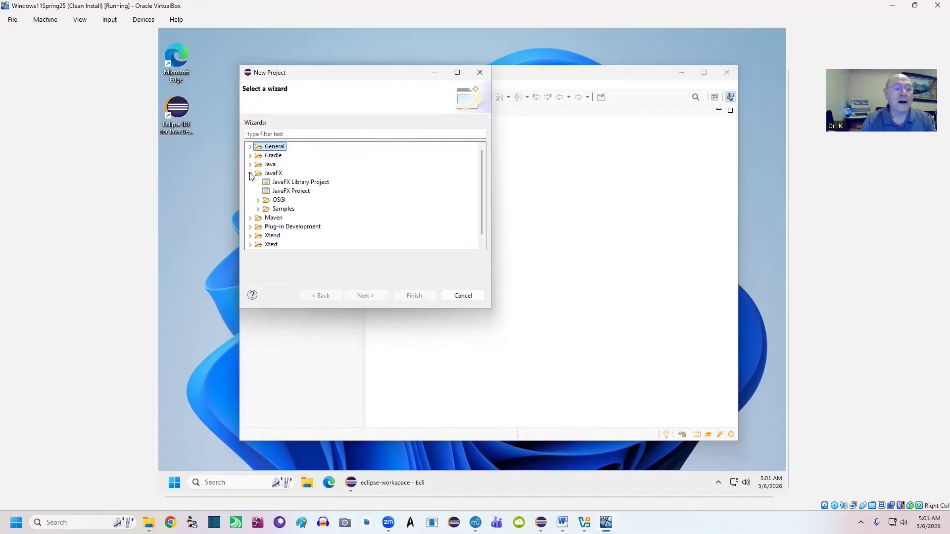
{"action": "left_click", "coordinate": [291, 194]}
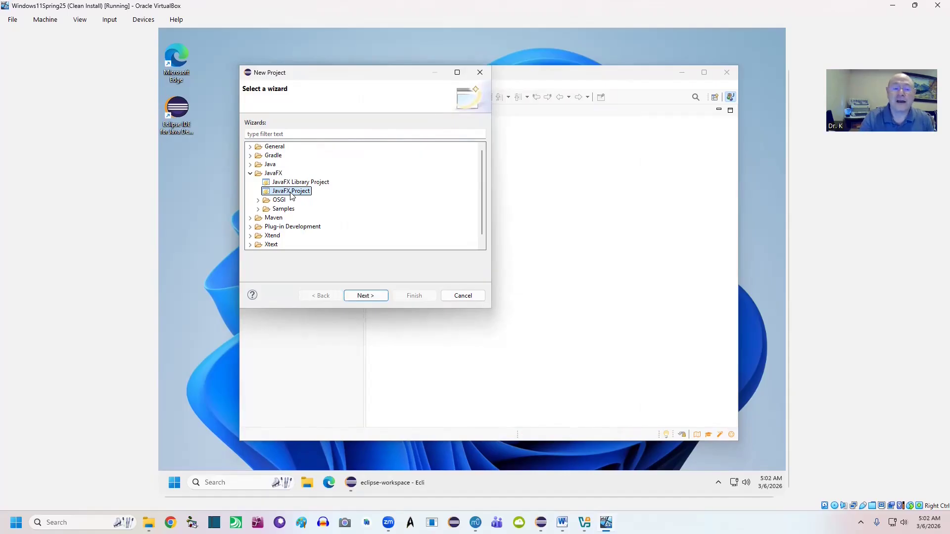
{"action": "left_click", "coordinate": [365, 299]}
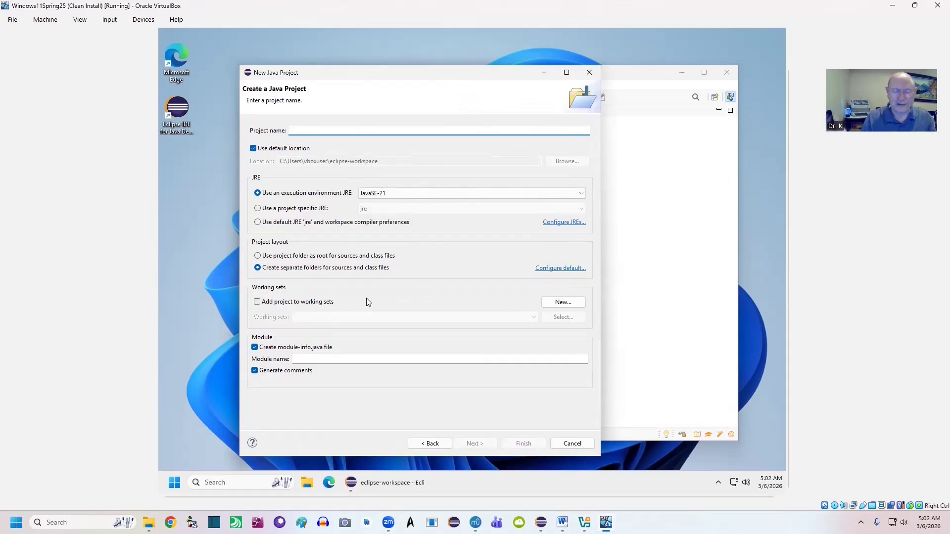
- Name the project HelloWorld and create it with the default JavaSE-21 settings
{"action": "type", "text": "Hello"}
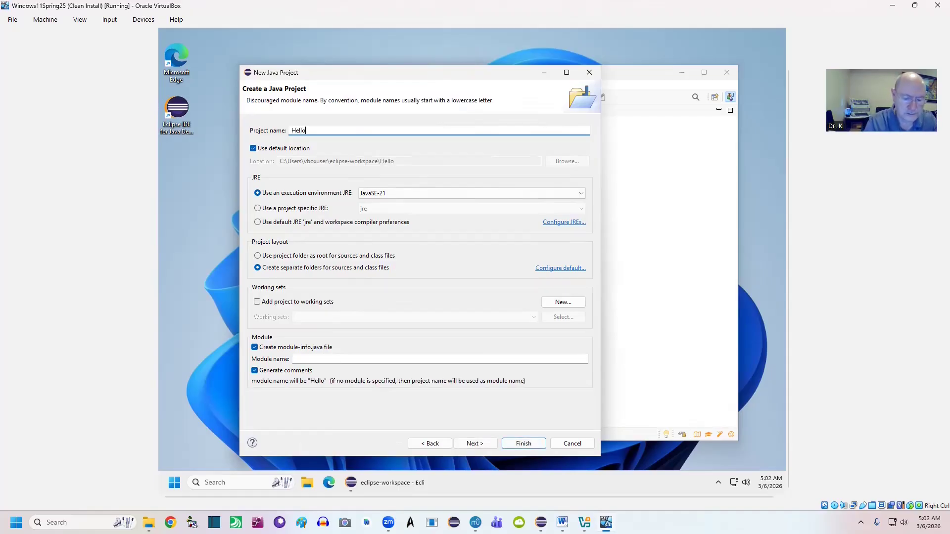
{"action": "type", "text": "World"}
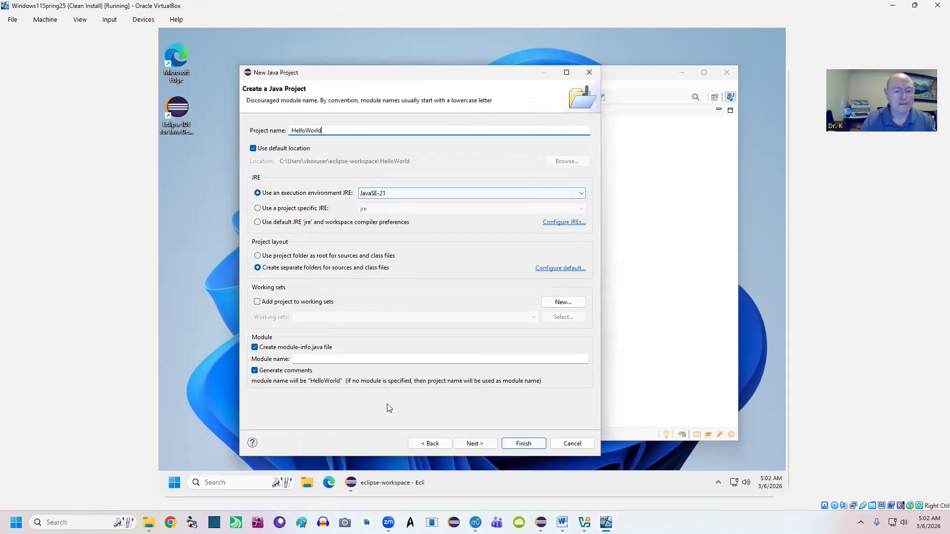
{"action": "left_click", "coordinate": [524, 441]}
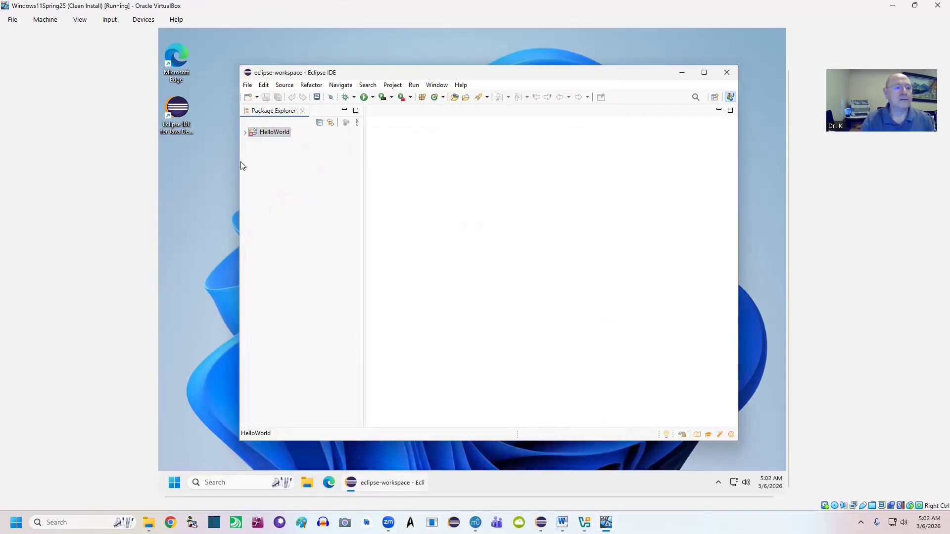
- Expand the HelloWorld project down to the application package in src and open Main.java
{"action": "left_click", "coordinate": [246, 134]}
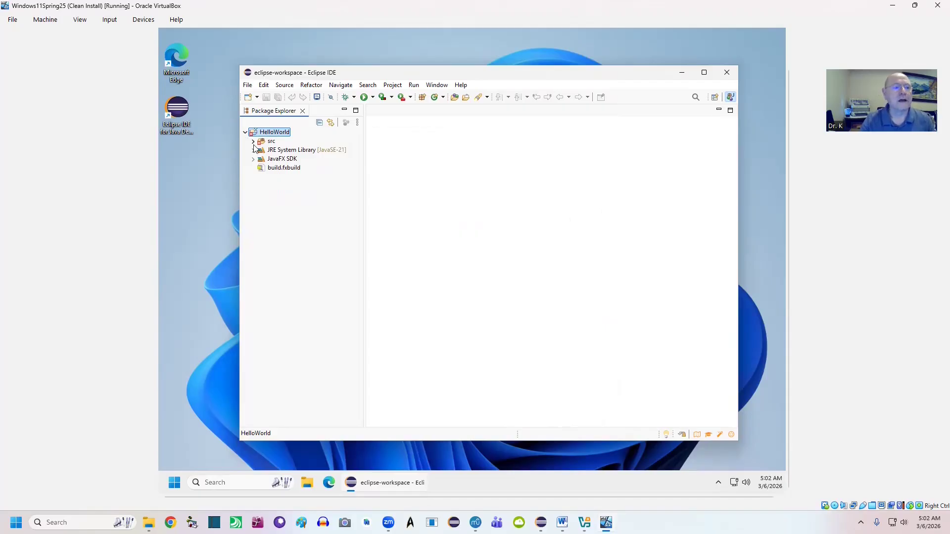
{"action": "left_click", "coordinate": [253, 142]}
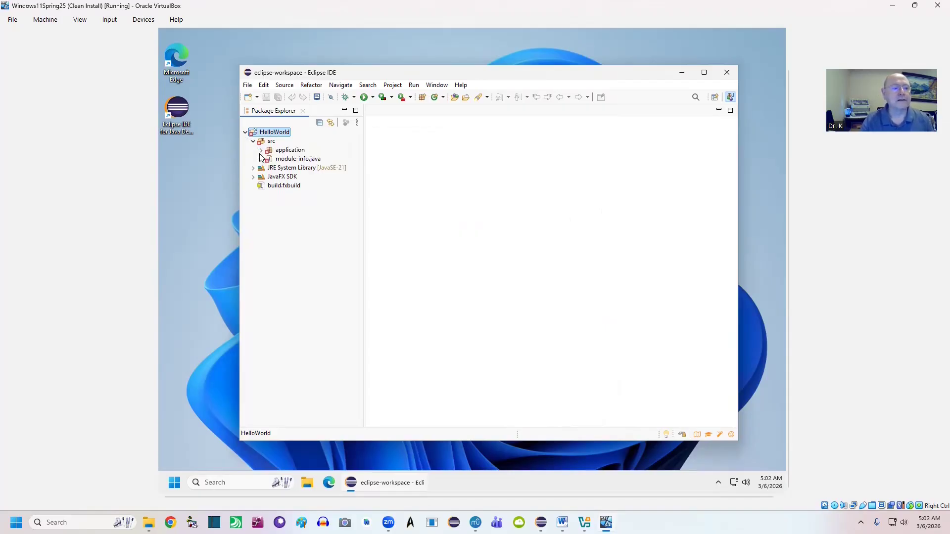
{"action": "left_click", "coordinate": [261, 150]}
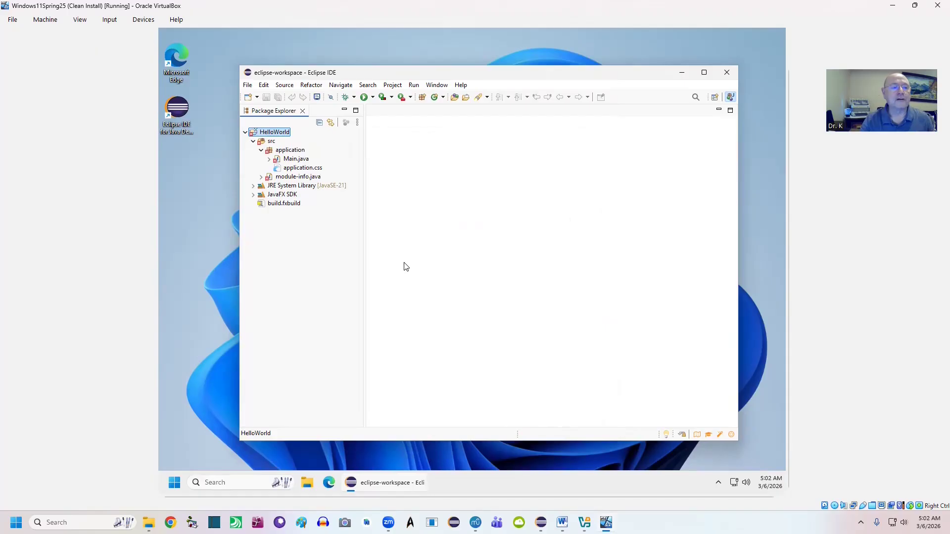
{"action": "left_click", "coordinate": [294, 158]}
{"action": "double_click", "coordinate": [294, 159]}
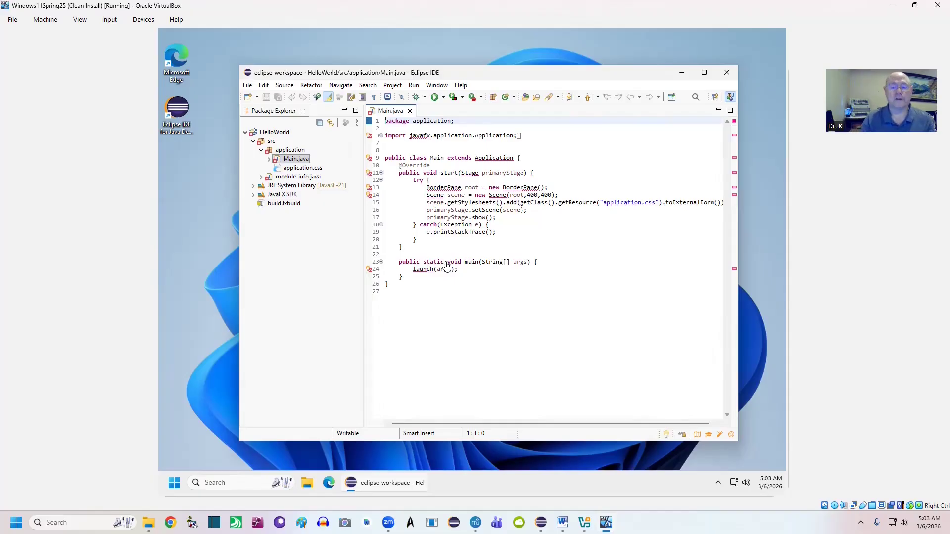
- Switch to Microsoft Edge and search the web for "javafx mods"
{"action": "double_click", "coordinate": [177, 69]}
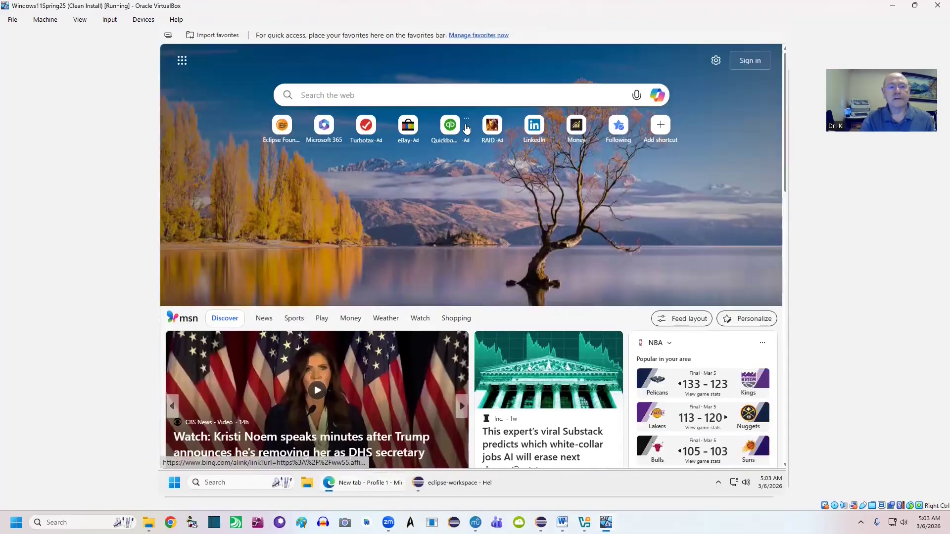
{"action": "left_click_drag", "start_coordinate": [789, 168], "coordinate": [789, 89]}
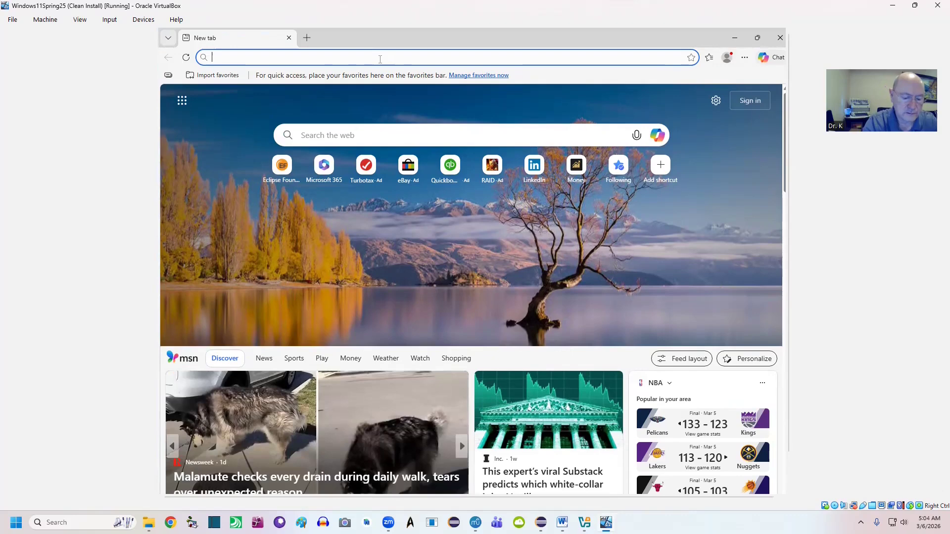
{"action": "type", "text": "javafx"}
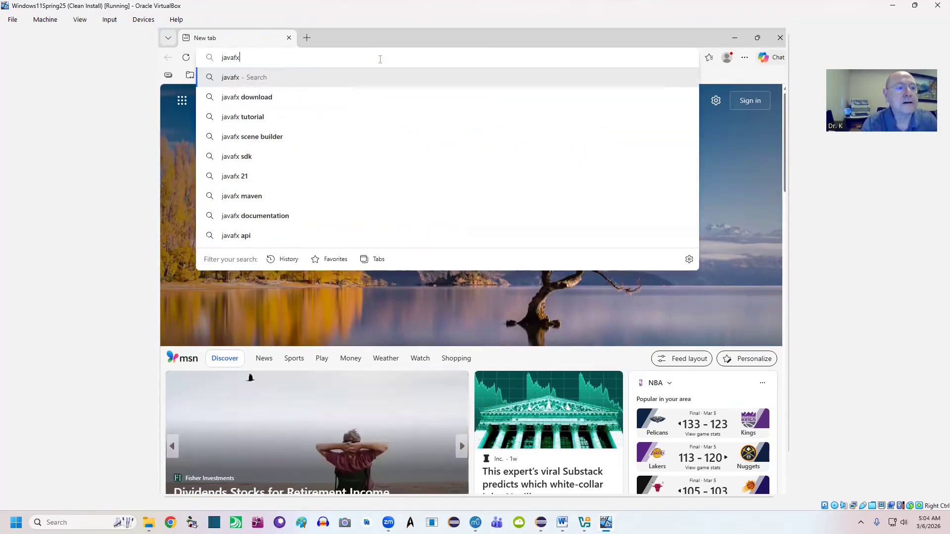
{"action": "type", "text": " mods"}
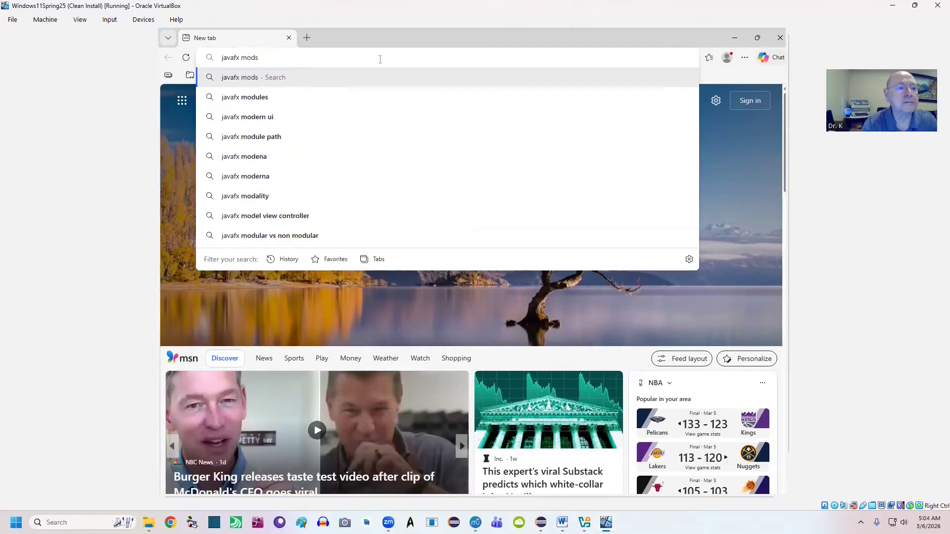
{"action": "key", "text": "Return"}
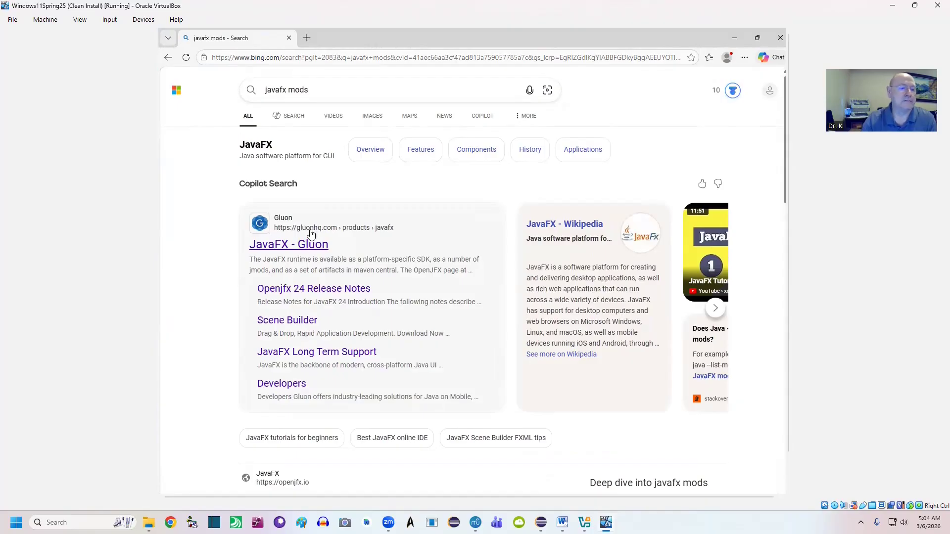
- Open the JavaFX - Gluon page from the search results and go to its Downloads section
{"action": "left_click", "coordinate": [310, 232]}
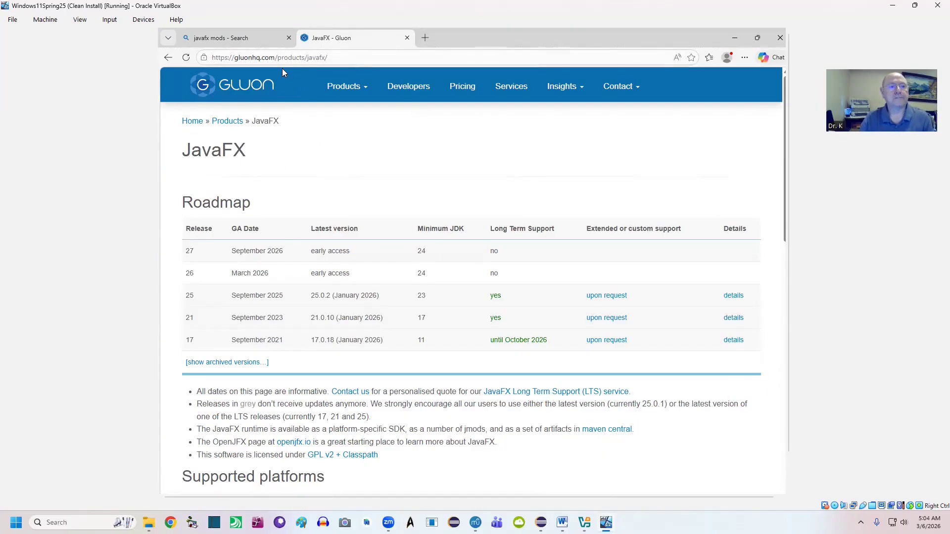
{"action": "scroll", "coordinate": [413, 237], "scroll_direction": "down", "scroll_amount": 4}
{"action": "scroll", "coordinate": [436, 339], "scroll_direction": "down", "scroll_amount": 5}
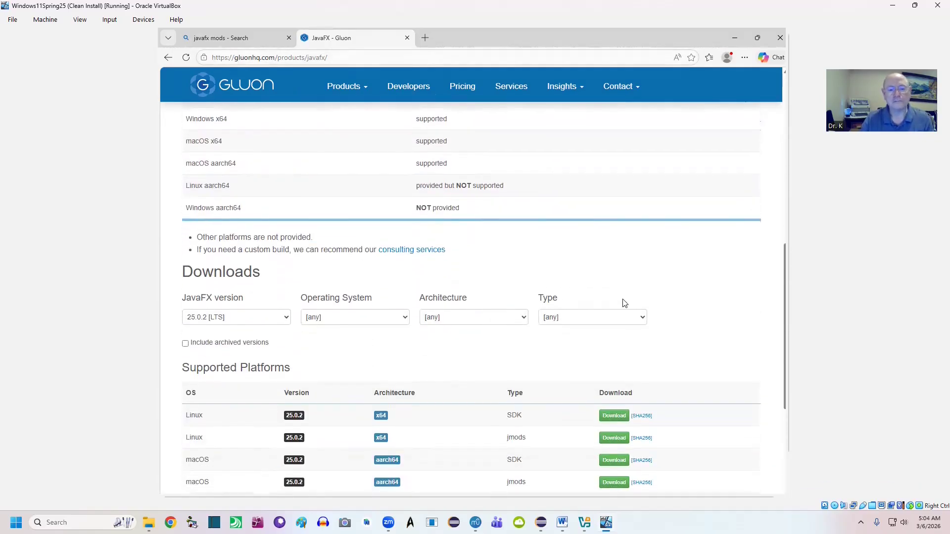
- Filter the JavaFX downloads to version 21.0.10 [LTS], operating system Windows and architecture x64
{"action": "scroll", "coordinate": [692, 303], "scroll_direction": "down", "scroll_amount": 1}
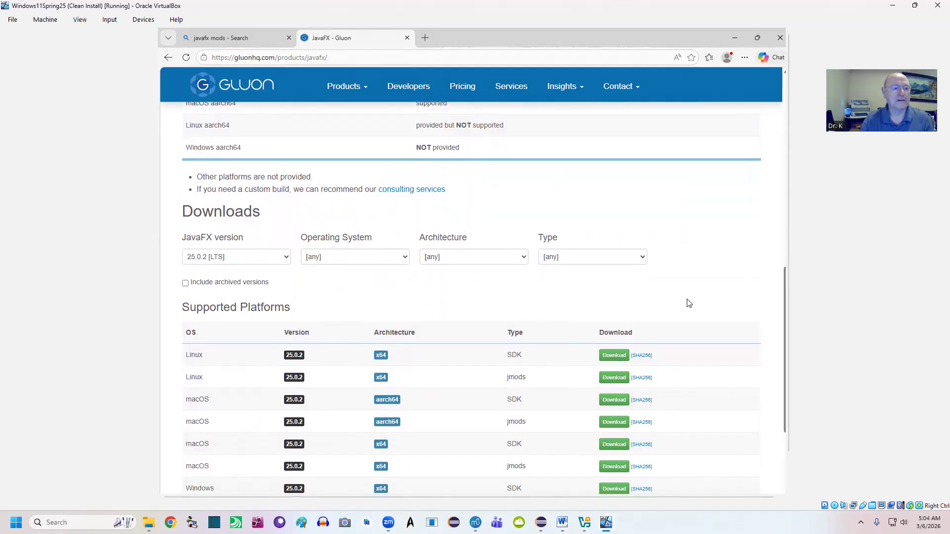
{"action": "scroll", "coordinate": [651, 288], "scroll_direction": "down", "scroll_amount": 2}
{"action": "scroll", "coordinate": [652, 288], "scroll_direction": "up", "scroll_amount": 2}
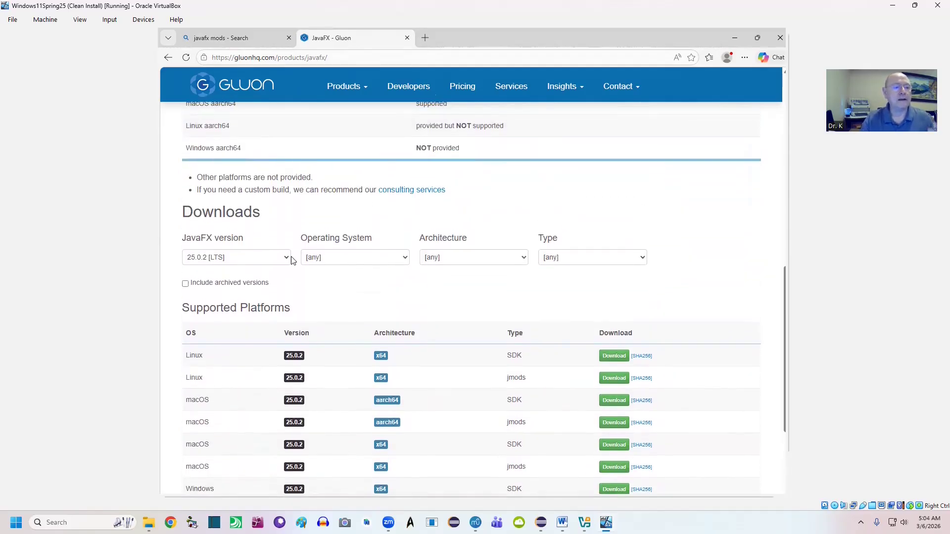
{"action": "left_click", "coordinate": [240, 265]}
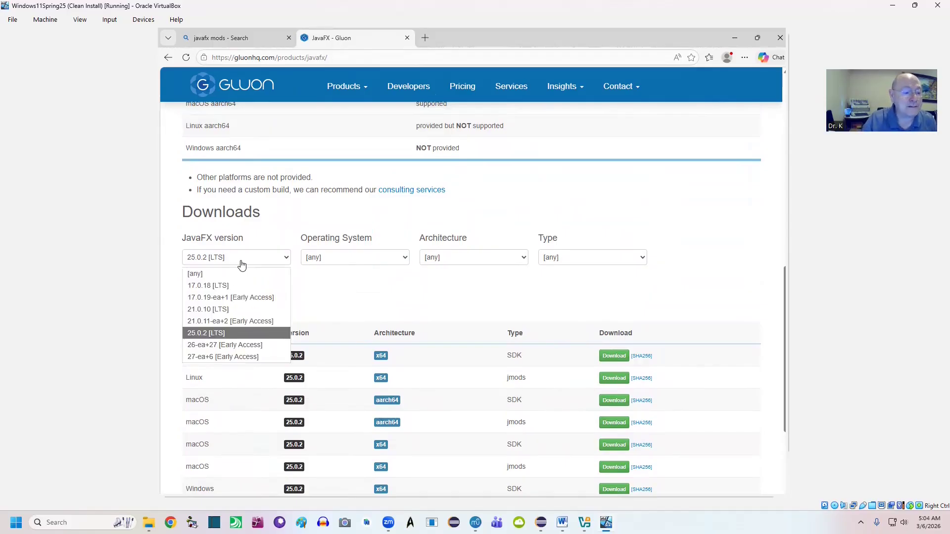
{"action": "left_click", "coordinate": [208, 310]}
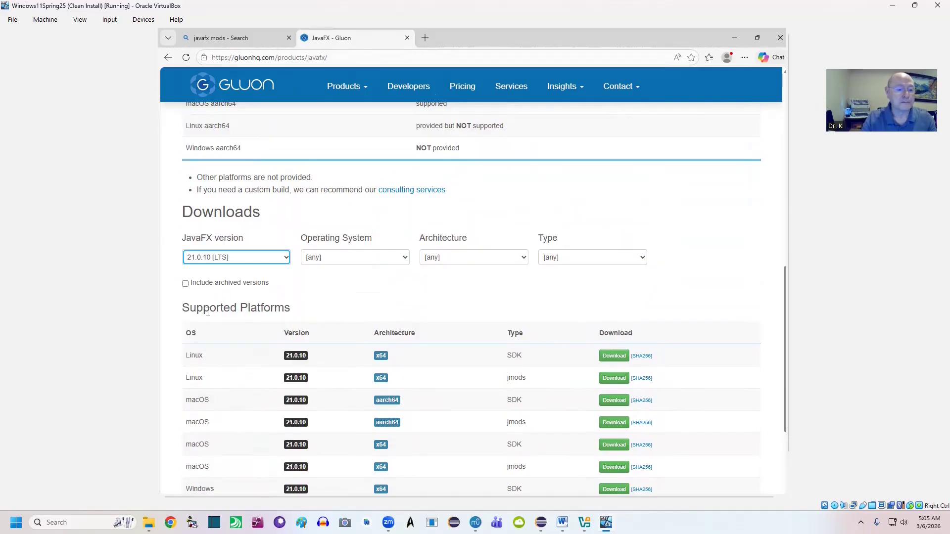
{"action": "left_click", "coordinate": [405, 258]}
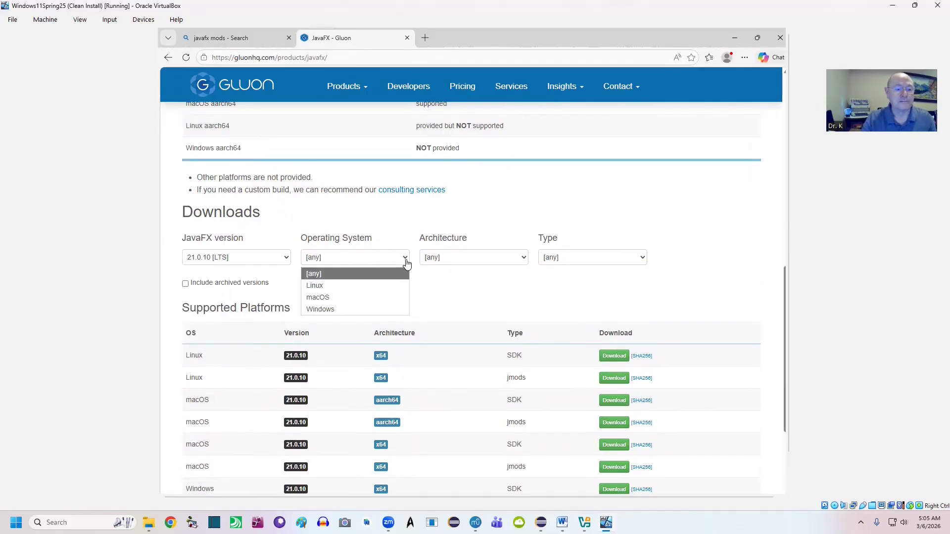
{"action": "left_click", "coordinate": [331, 310]}
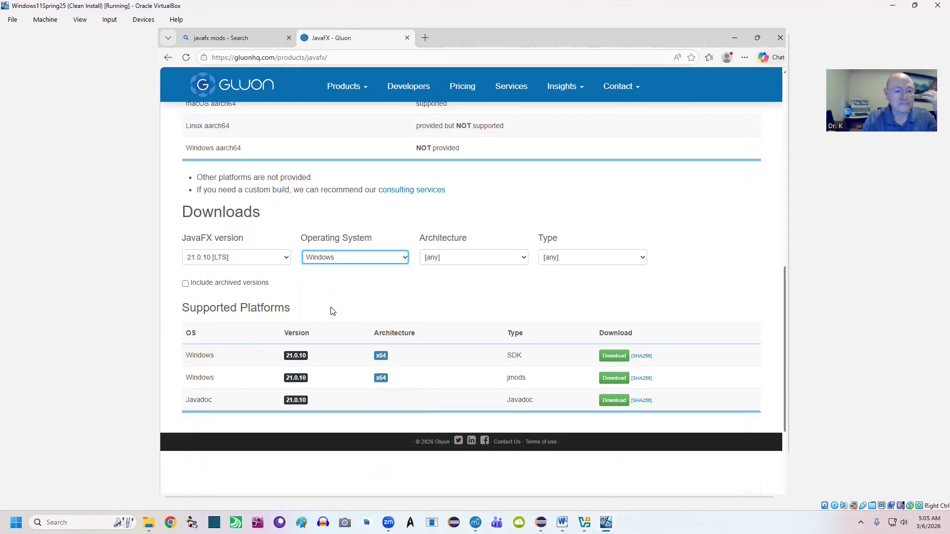
{"action": "left_click", "coordinate": [499, 265]}
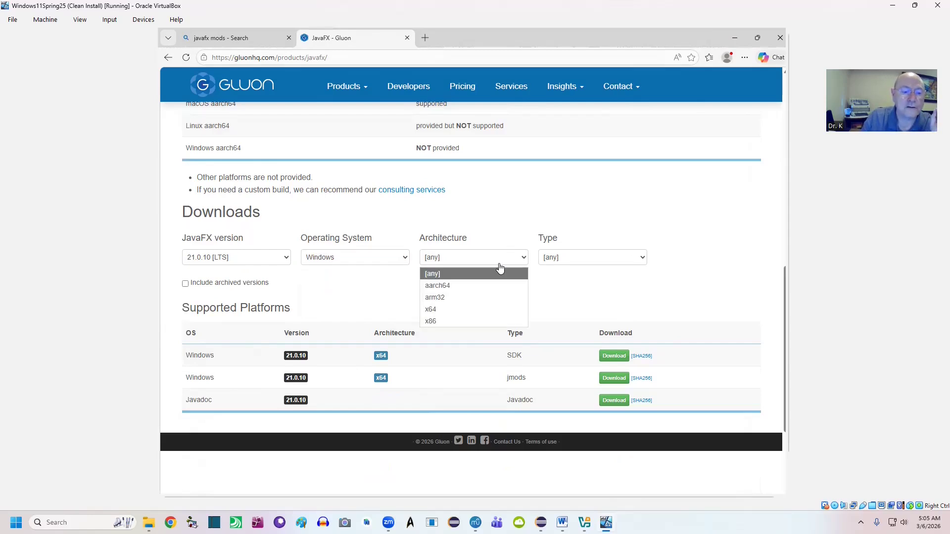
{"action": "left_click", "coordinate": [446, 309]}
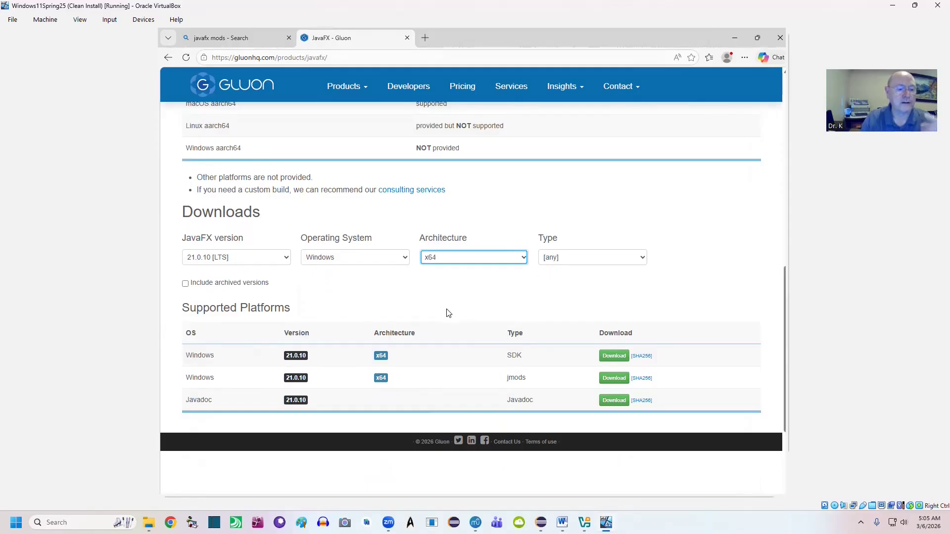
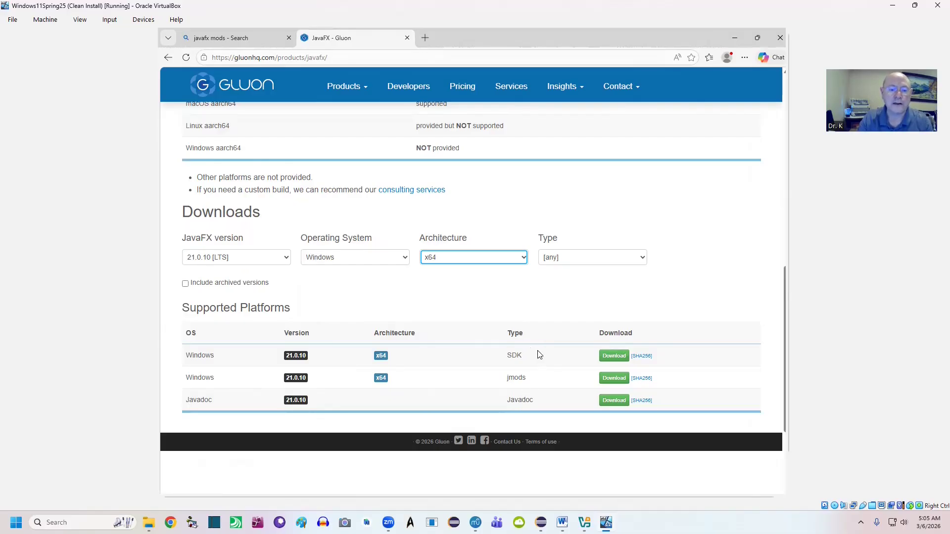
- Download the Windows x64 SDK and jmods packages of JavaFX 21.0.10, and close the browser
{"action": "left_click", "coordinate": [617, 358]}
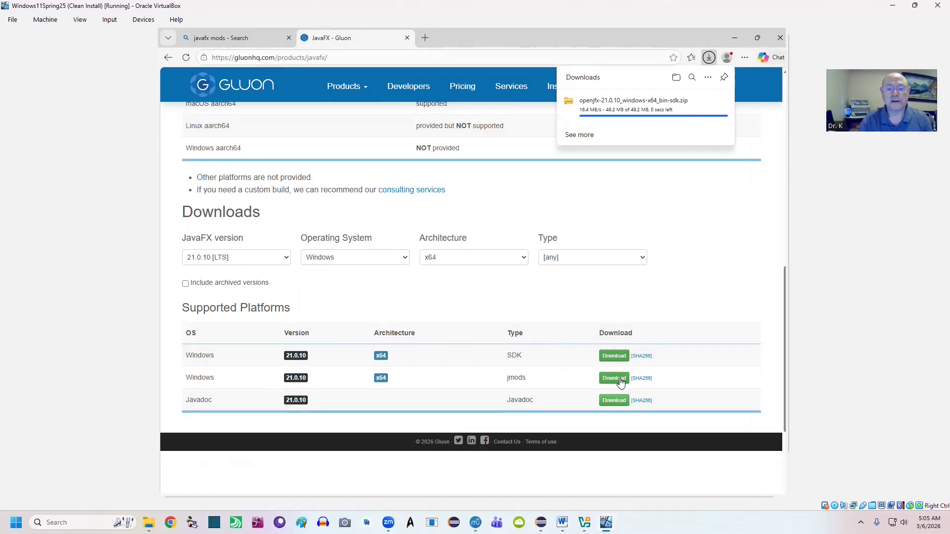
{"action": "left_click", "coordinate": [619, 380]}
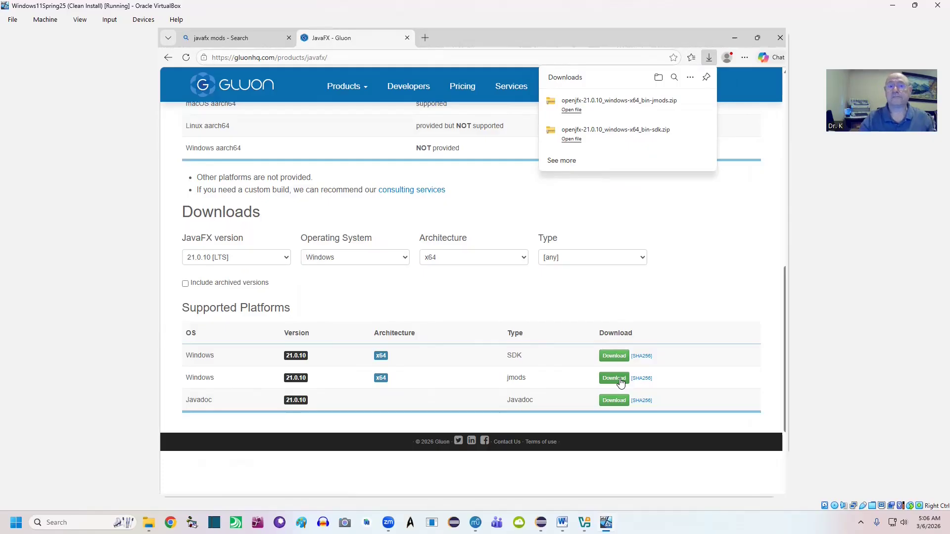
{"action": "left_click", "coordinate": [777, 39]}
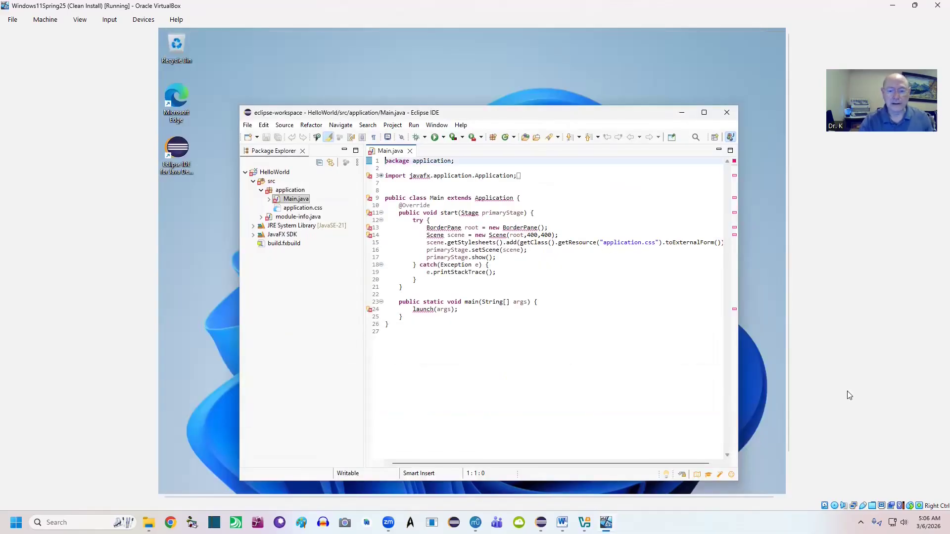
- Open the virtual machine's Downloads folder in File Explorer and extract the openjfx-21.0.10_windows-x64_bin-sdk archive to its default destination
{"action": "left_click_drag", "start_coordinate": [788, 299], "coordinate": [789, 350]}
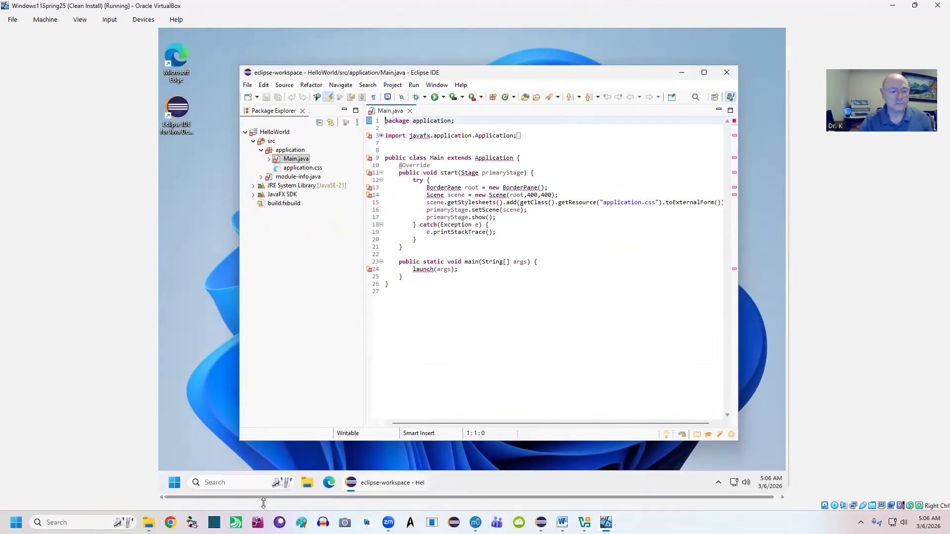
{"action": "left_click", "coordinate": [307, 483]}
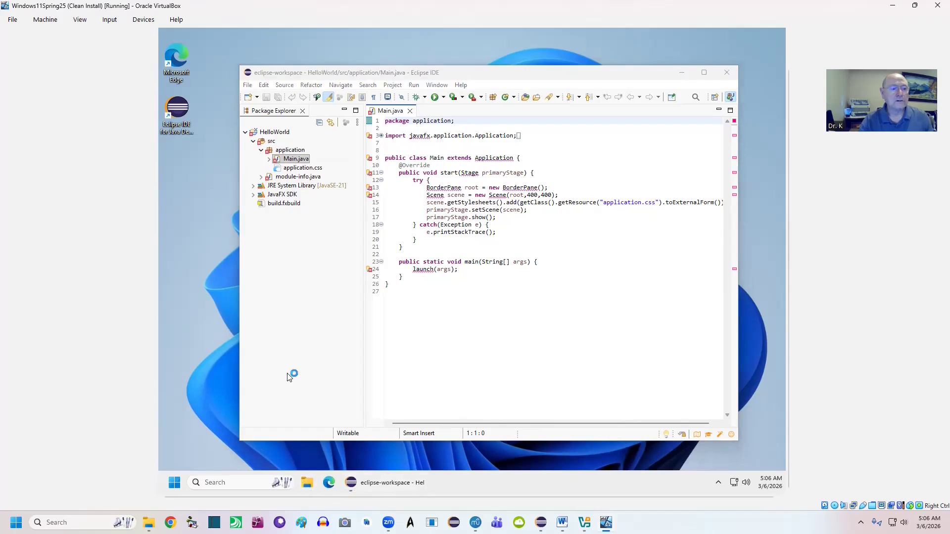
{"action": "left_click", "coordinate": [323, 232]}
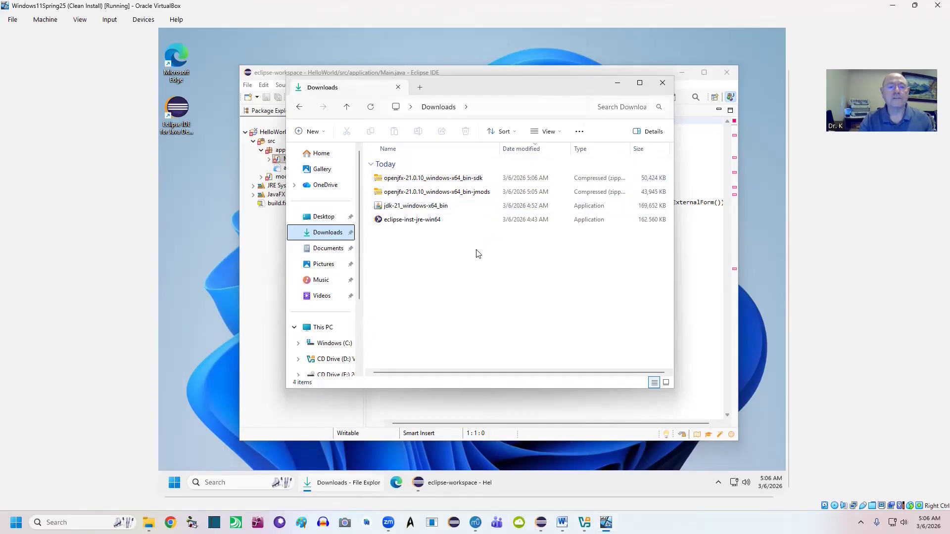
{"action": "left_click", "coordinate": [426, 181]}
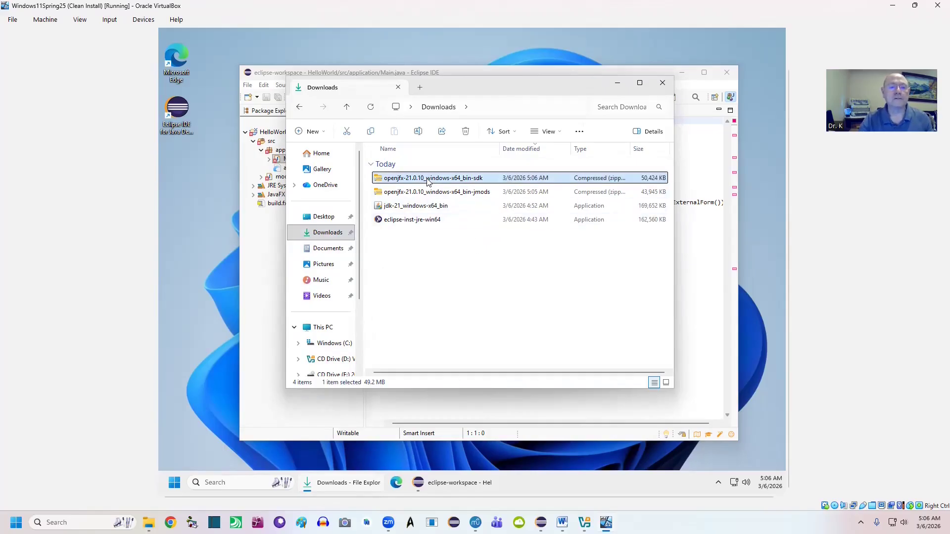
{"action": "left_click", "coordinate": [579, 131]}
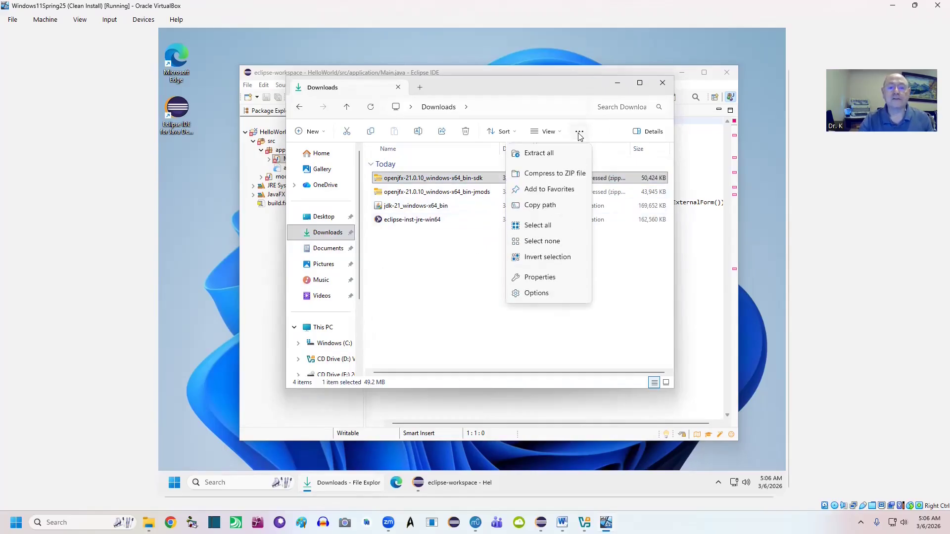
{"action": "left_click", "coordinate": [537, 154]}
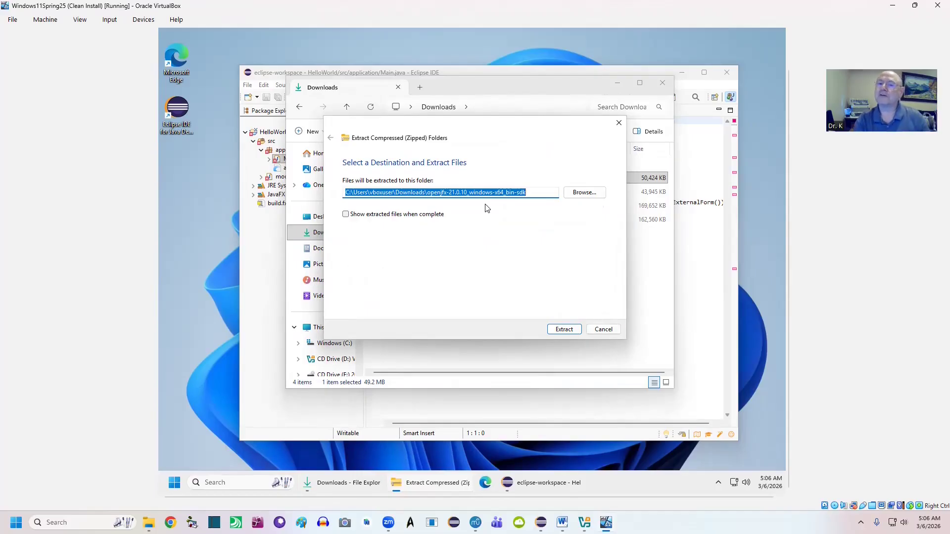
{"action": "left_click", "coordinate": [564, 329]}
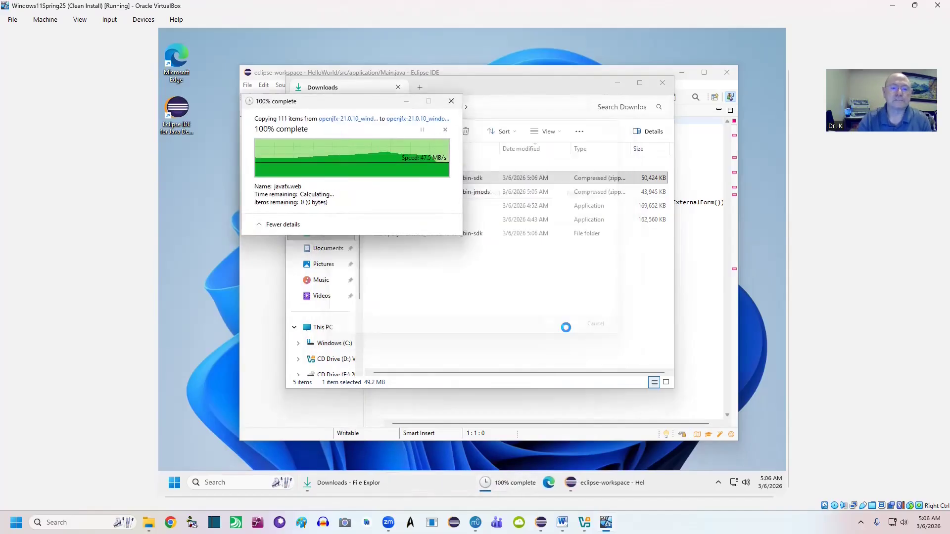
- Extract the openjfx-21.0.10_windows-x64_bin-jmods archive to its default destination in Downloads
{"action": "left_click", "coordinate": [466, 195]}
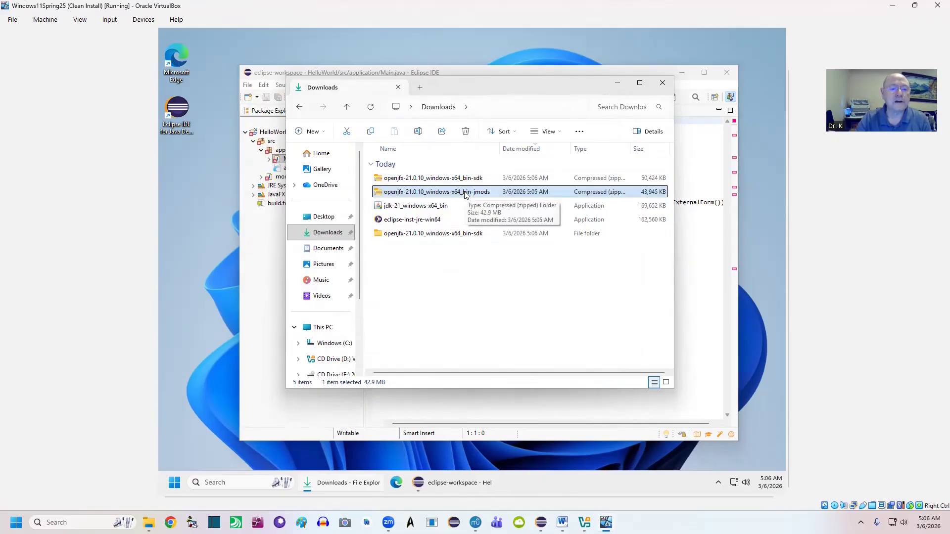
{"action": "left_click", "coordinate": [579, 131]}
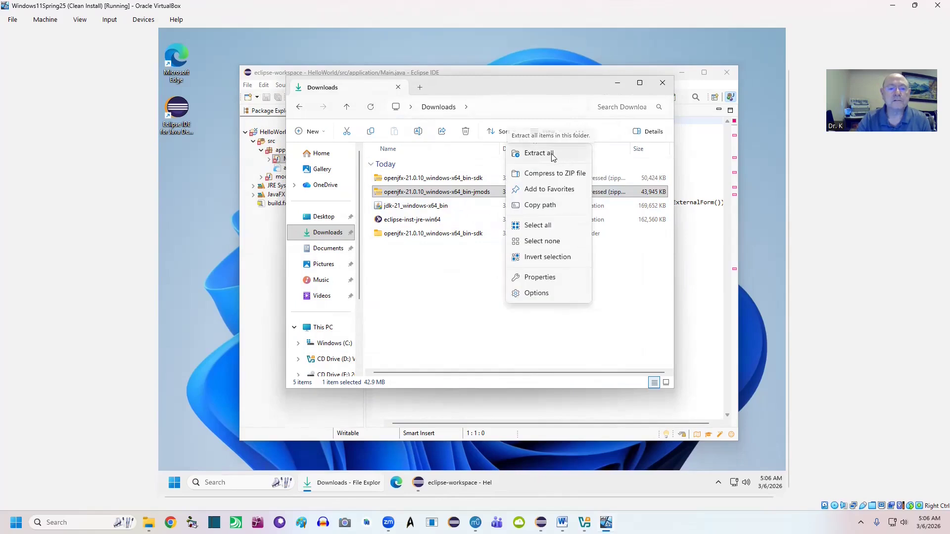
{"action": "left_click", "coordinate": [552, 157]}
{"action": "left_click", "coordinate": [566, 330]}
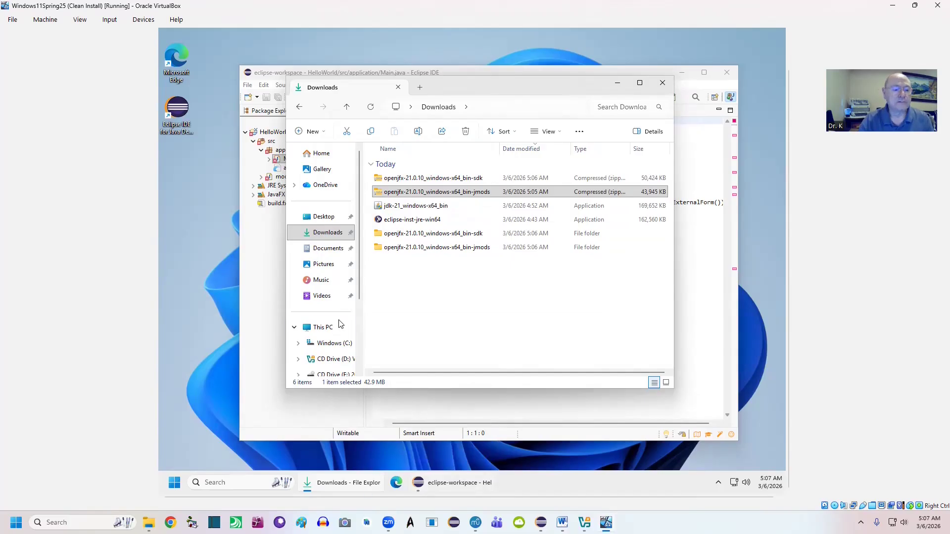
- Open the Windows (C:) drive in a new File Explorer window
{"action": "scroll", "coordinate": [336, 332], "scroll_direction": "down", "scroll_amount": 1}
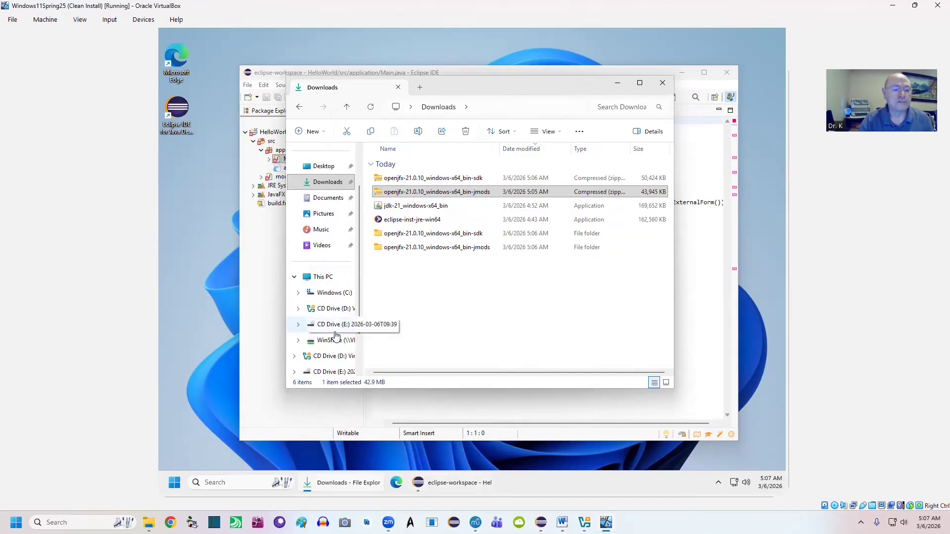
{"action": "right_click", "coordinate": [326, 294]}
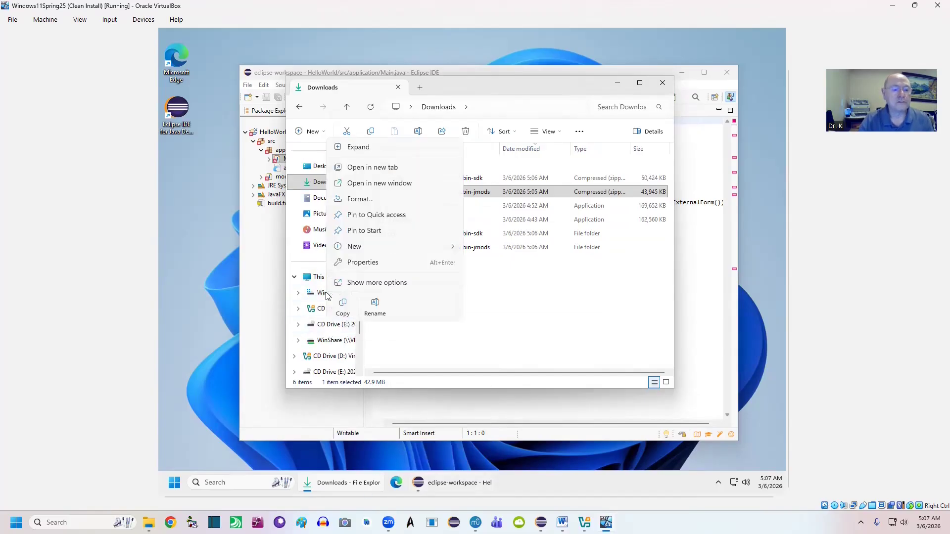
{"action": "left_click", "coordinate": [370, 184]}
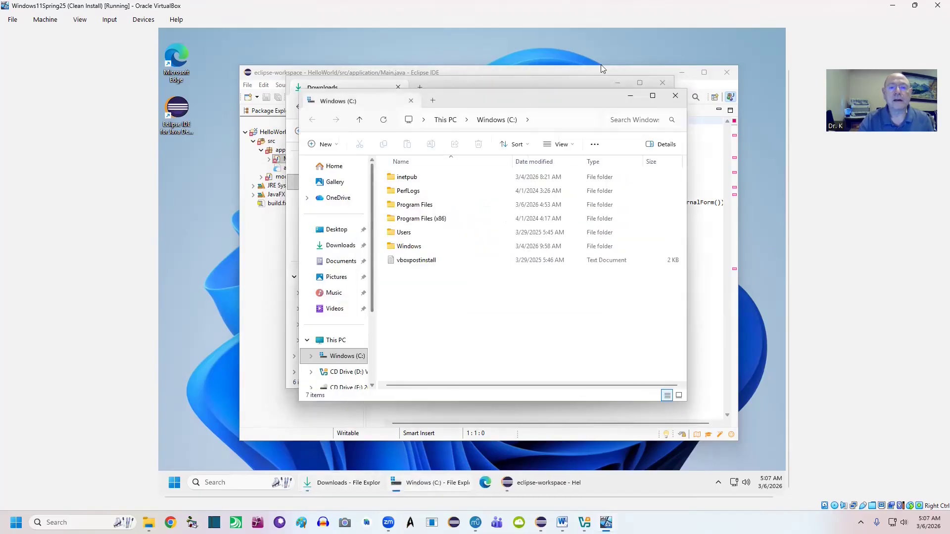
- Arrange the Windows (C:) and Downloads windows side by side, with the C: drive in the left half
{"action": "mouse_move", "coordinate": [652, 103]}
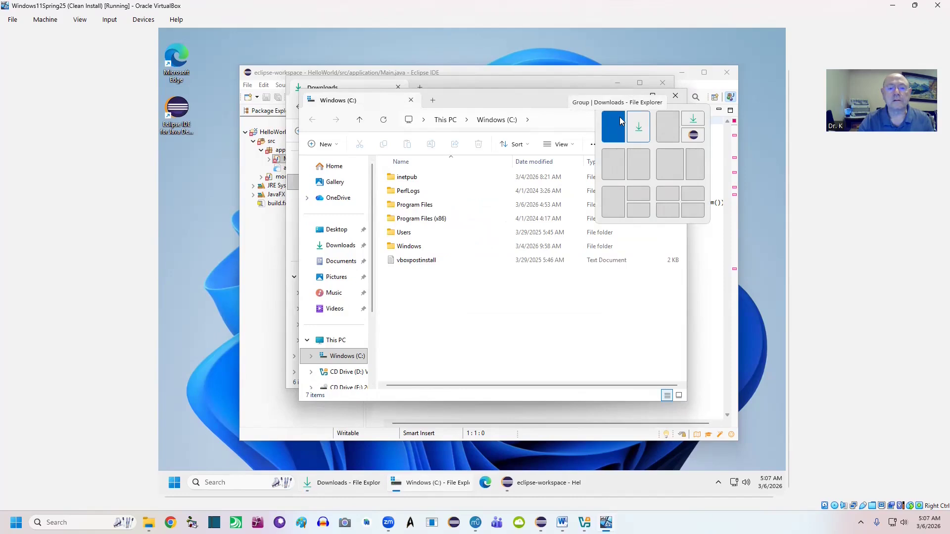
{"action": "left_click_drag", "start_coordinate": [549, 96], "coordinate": [312, 31]}
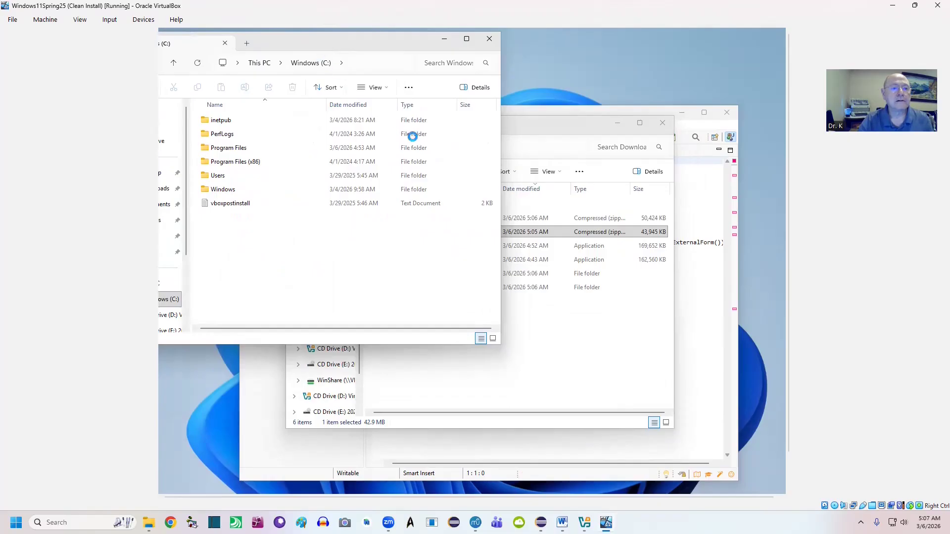
{"action": "left_click", "coordinate": [469, 42]}
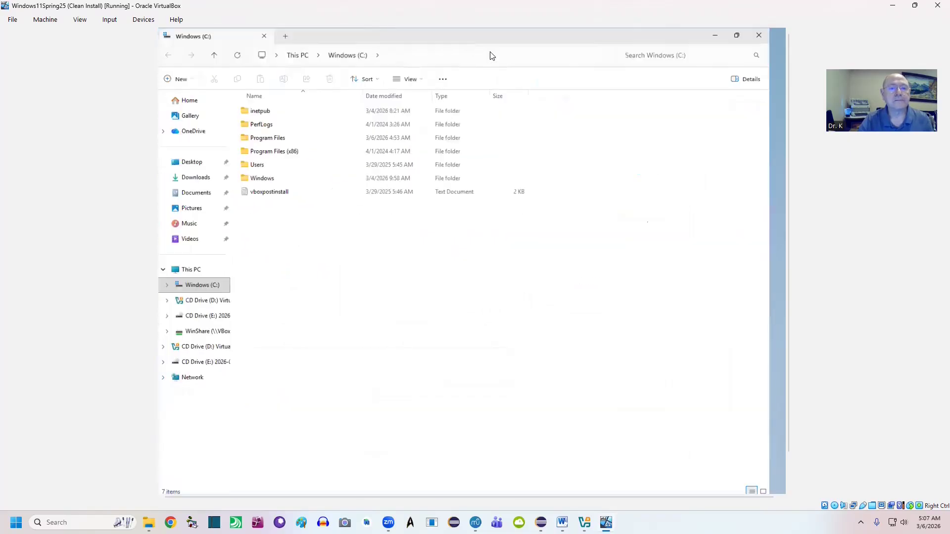
{"action": "left_click", "coordinate": [755, 38]}
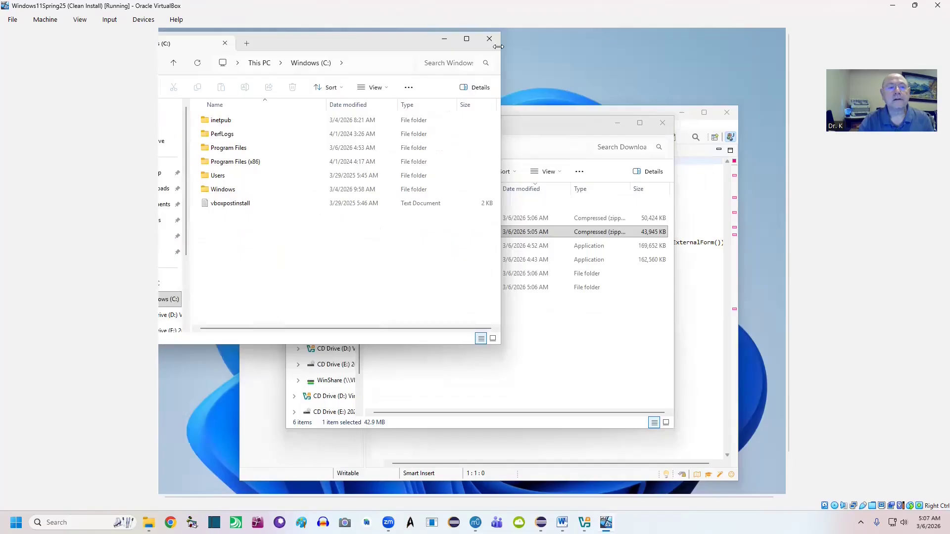
{"action": "mouse_move", "coordinate": [467, 40]}
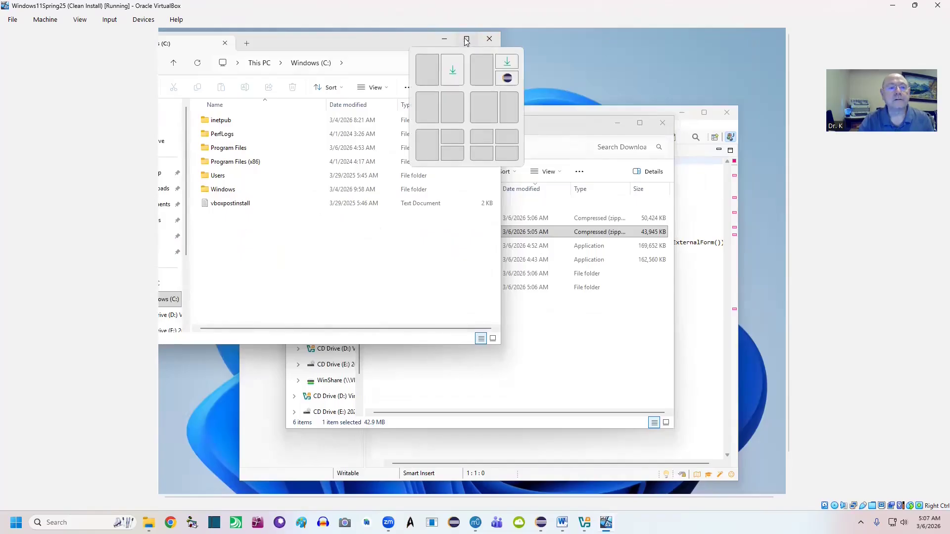
{"action": "left_click", "coordinate": [422, 102]}
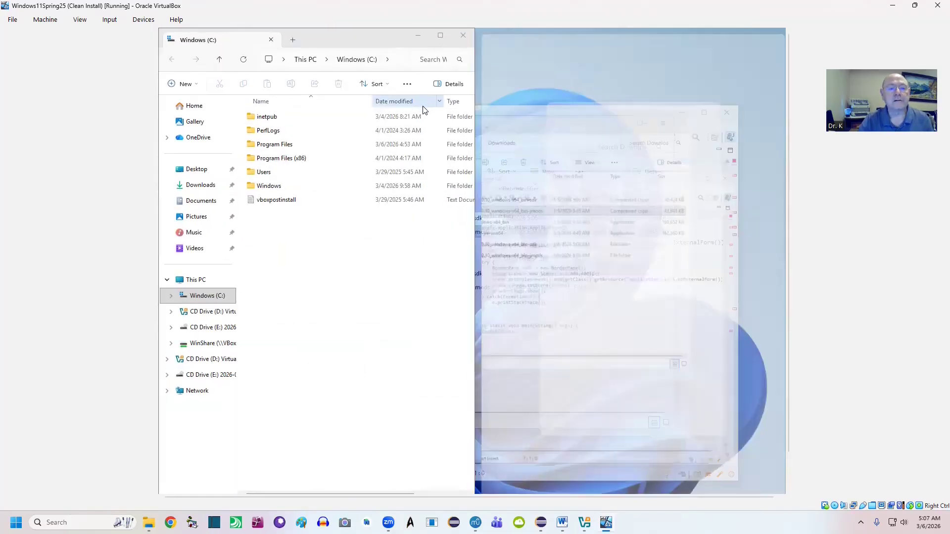
{"action": "left_click", "coordinate": [627, 229]}
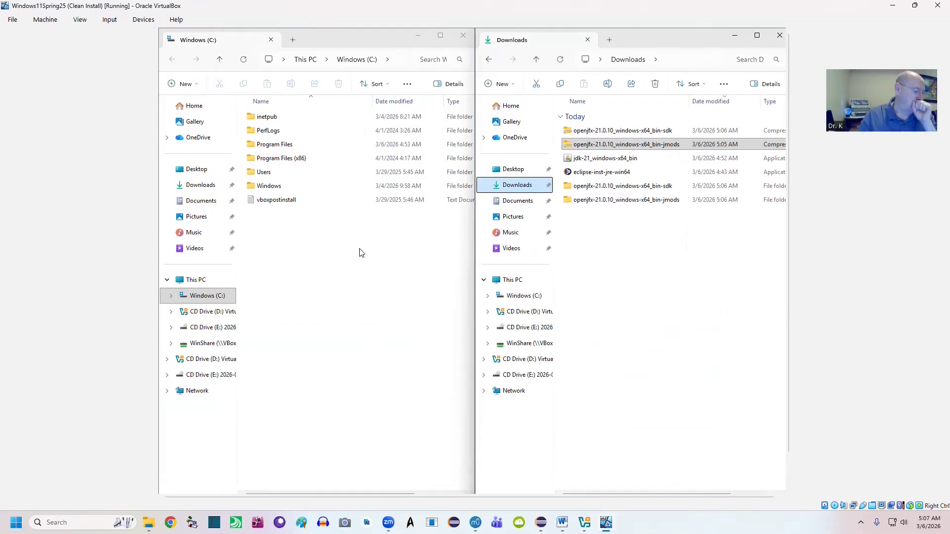
- Browse from the C: drive into Users > vboxuser and open the eclipse folder
{"action": "left_click", "coordinate": [275, 175]}
{"action": "double_click", "coordinate": [275, 174]}
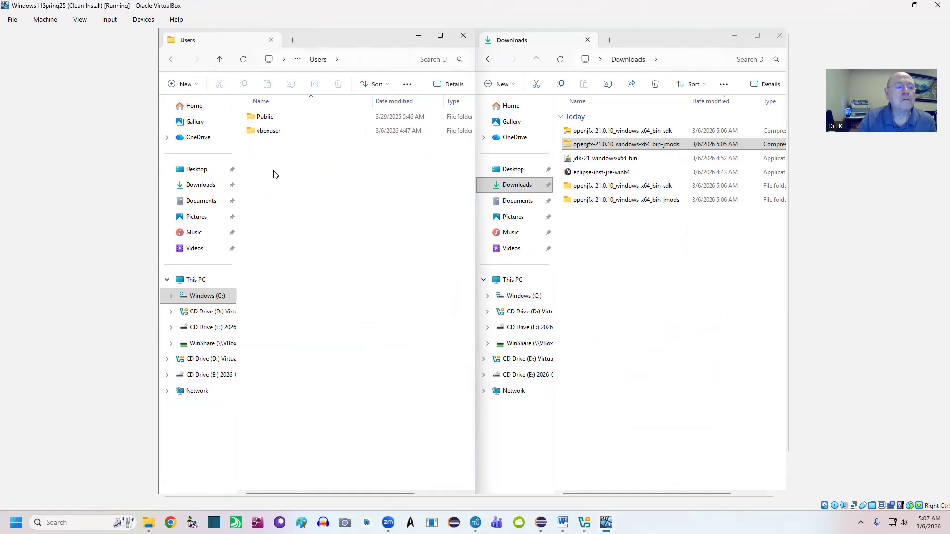
{"action": "double_click", "coordinate": [270, 131]}
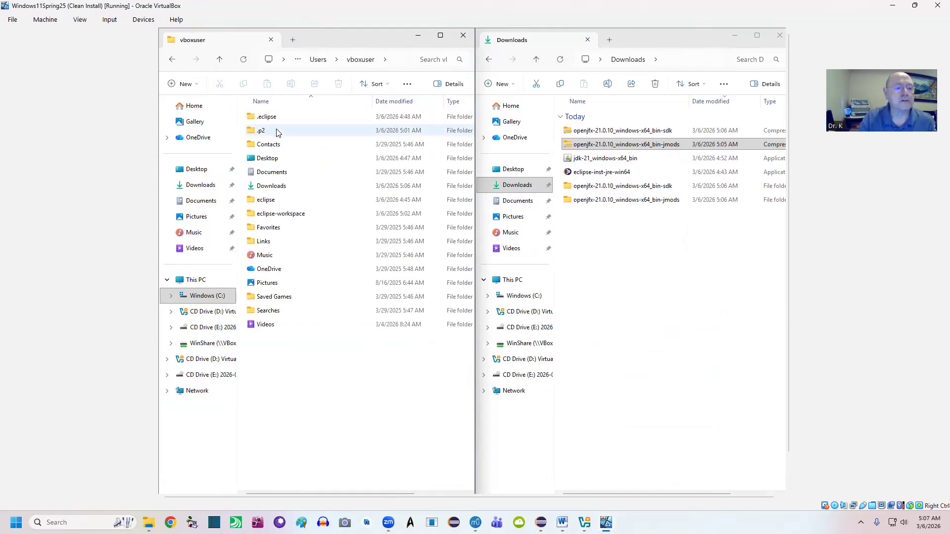
{"action": "left_click", "coordinate": [290, 218]}
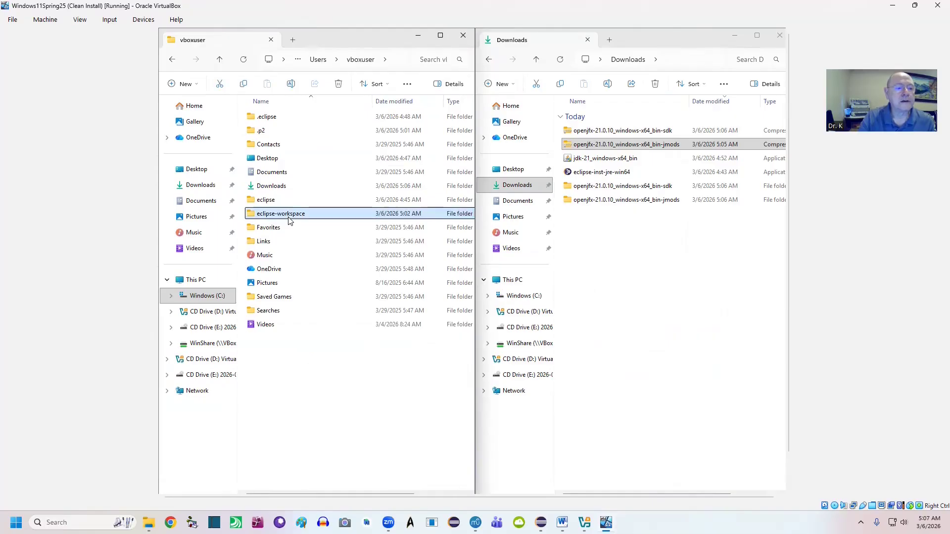
{"action": "double_click", "coordinate": [269, 199]}
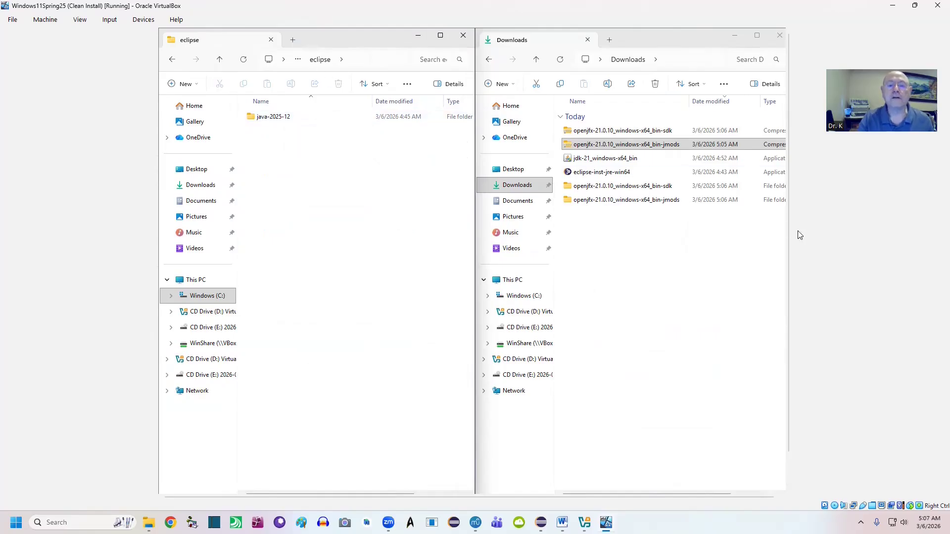
- Examine the lib and bin contents of javafx-sdk-21.0.10 in the extracted SDK folder, returning to its parent folder
{"action": "double_click", "coordinate": [626, 187]}
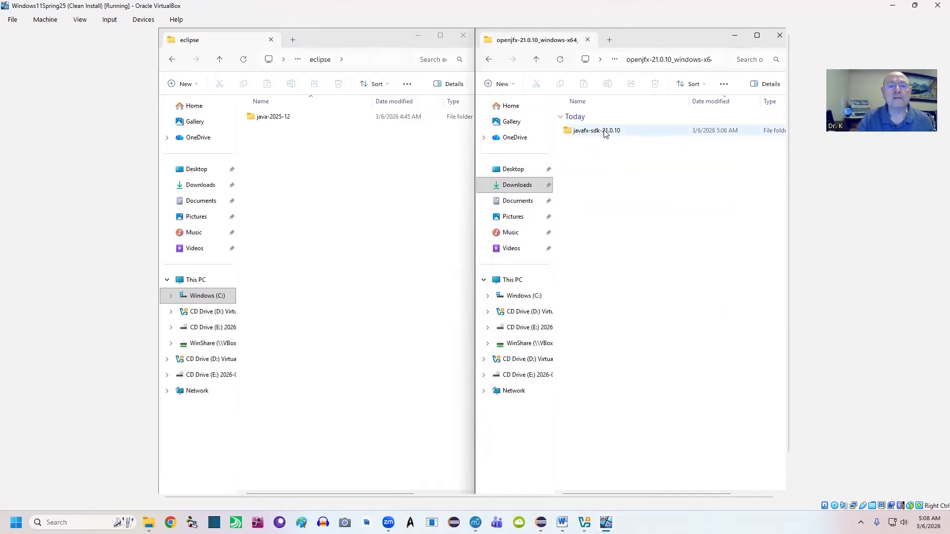
{"action": "double_click", "coordinate": [604, 132]}
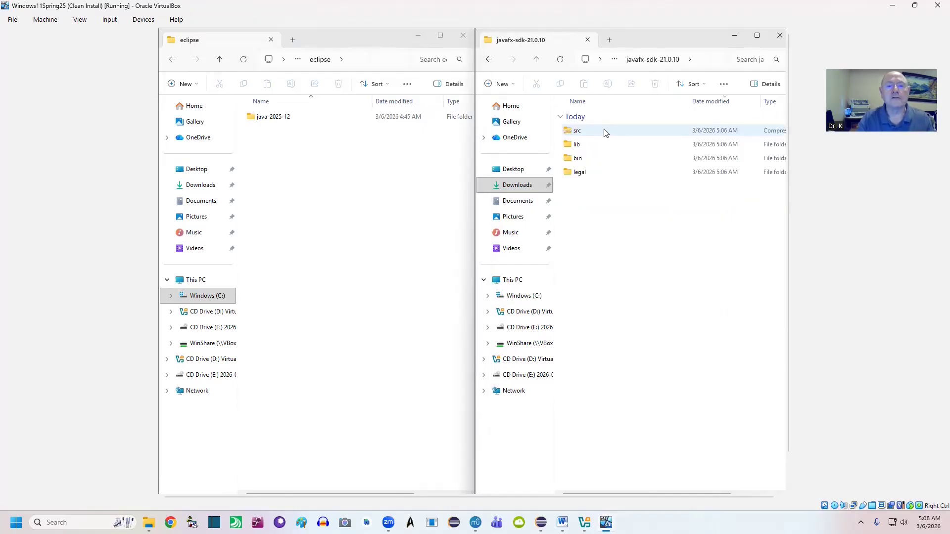
{"action": "double_click", "coordinate": [593, 146]}
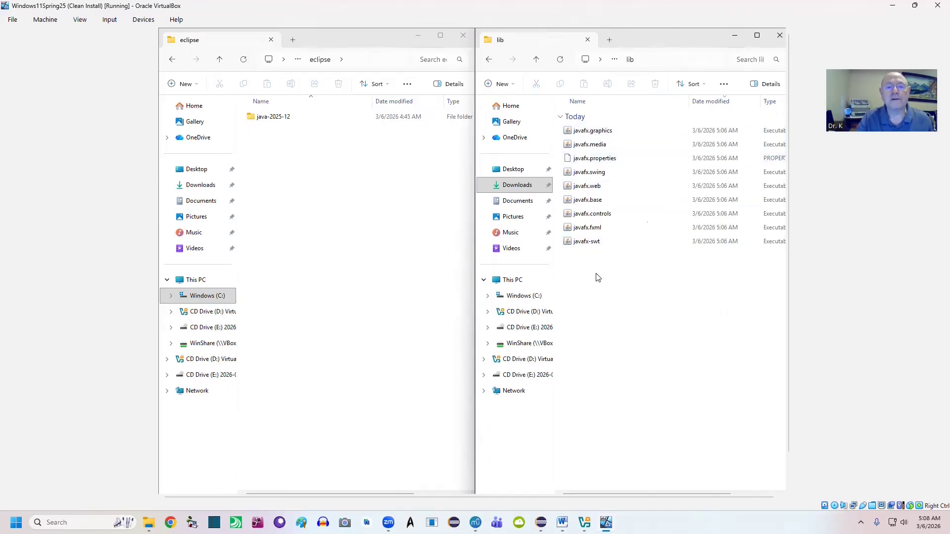
{"action": "left_click", "coordinate": [539, 63]}
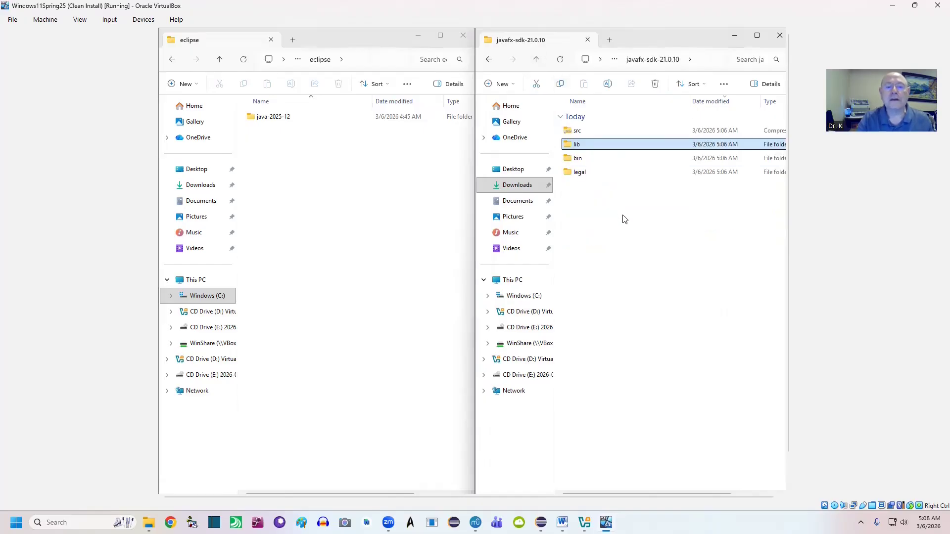
{"action": "double_click", "coordinate": [592, 158]}
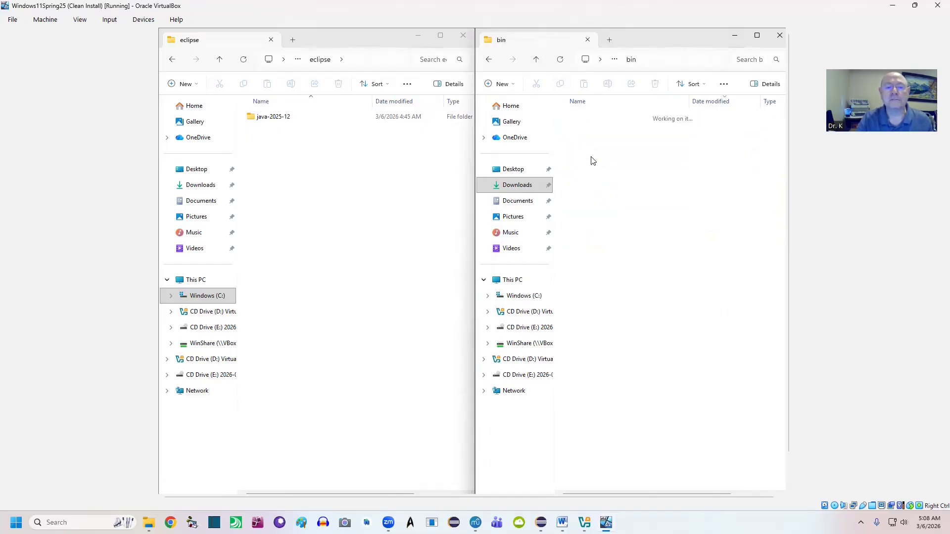
{"action": "scroll", "coordinate": [645, 299], "scroll_direction": "down", "scroll_amount": 5}
{"action": "scroll", "coordinate": [643, 302], "scroll_direction": "up", "scroll_amount": 4}
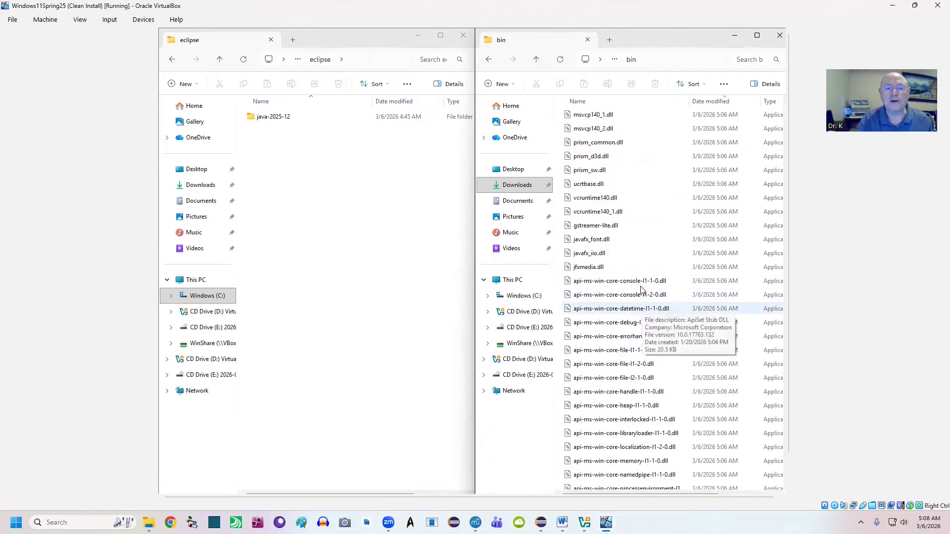
{"action": "left_click", "coordinate": [535, 59]}
{"action": "left_click", "coordinate": [537, 59]}
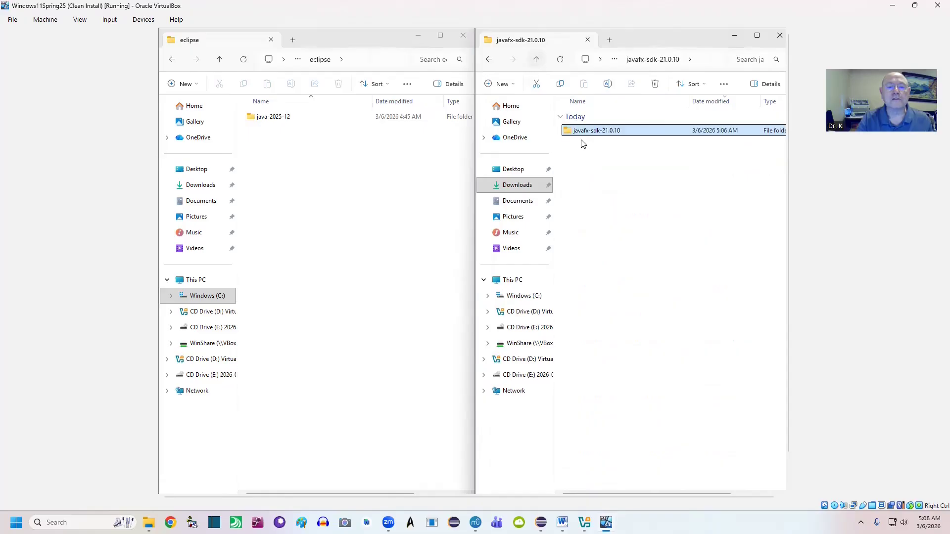
- Copy the javafx-sdk-21.0.10 folder into the eclipse folder
{"action": "right_click", "coordinate": [591, 131]}
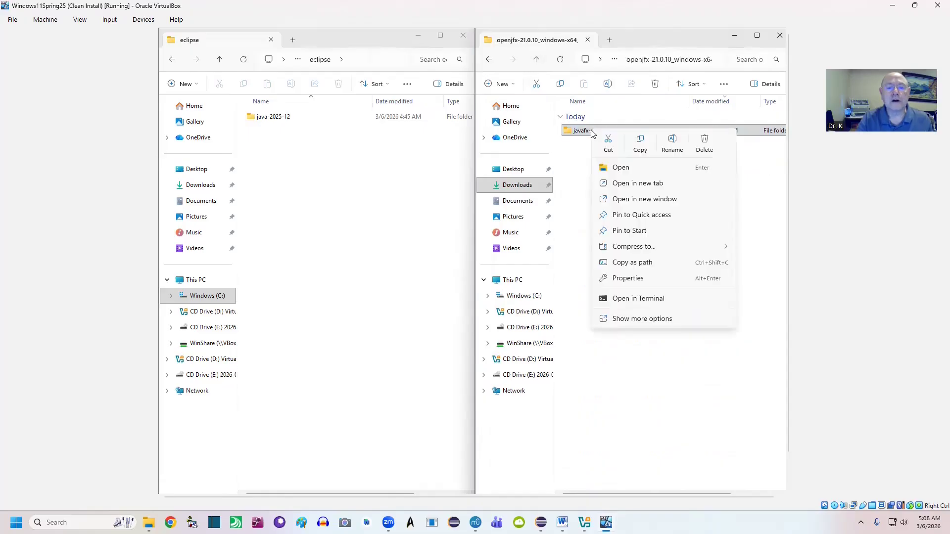
{"action": "left_click", "coordinate": [638, 143]}
{"action": "right_click", "coordinate": [292, 177]}
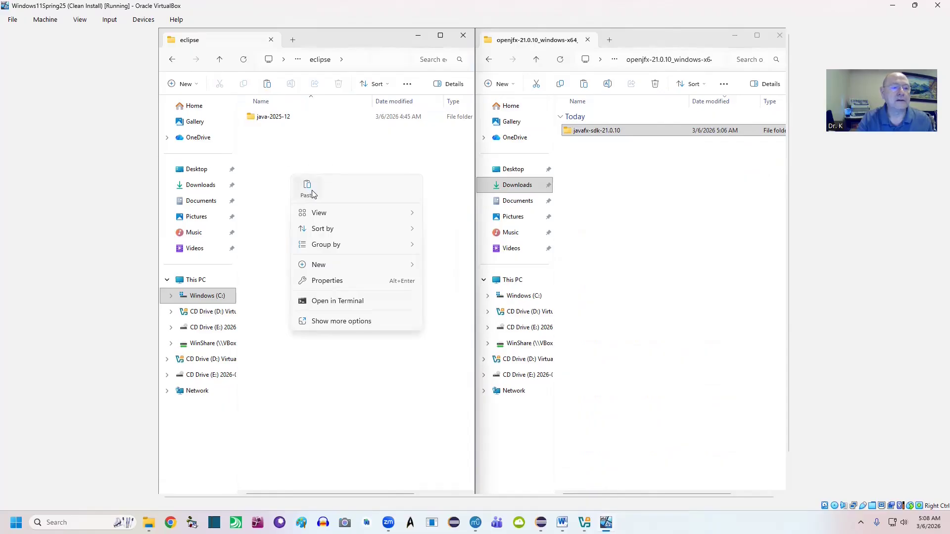
{"action": "left_click", "coordinate": [308, 188]}
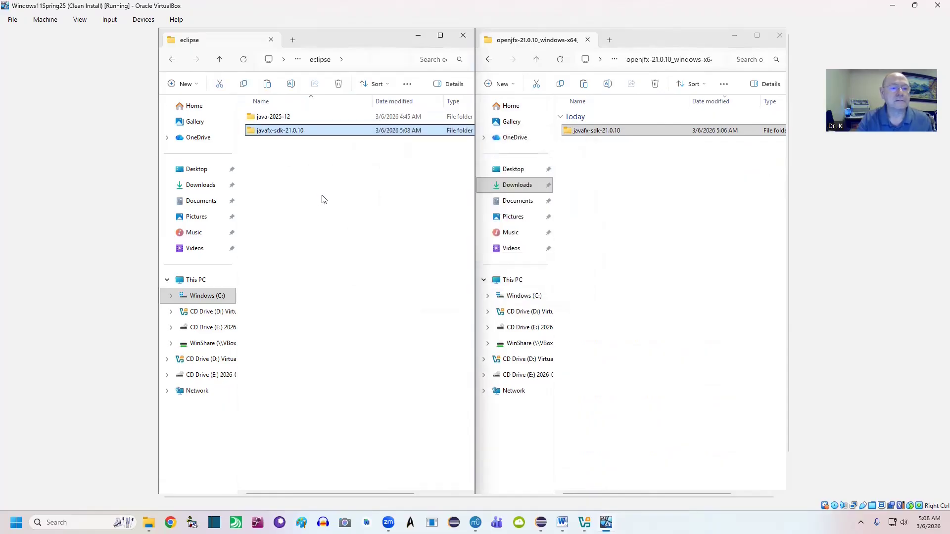
- Copy javafx-jmods-21.0.10 from the extracted jmods folder in Downloads into the eclipse folder, and close both File Explorer windows
{"action": "left_click", "coordinate": [537, 59]}
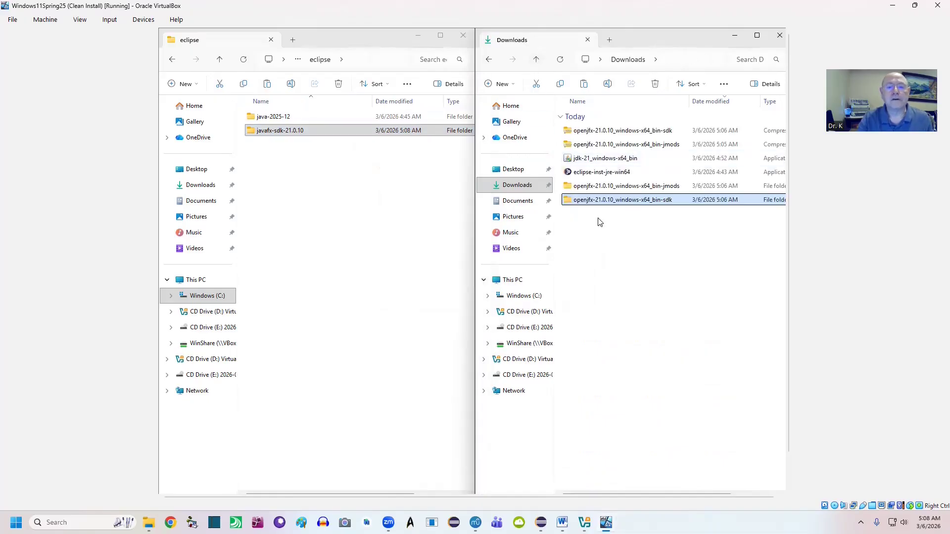
{"action": "double_click", "coordinate": [604, 190]}
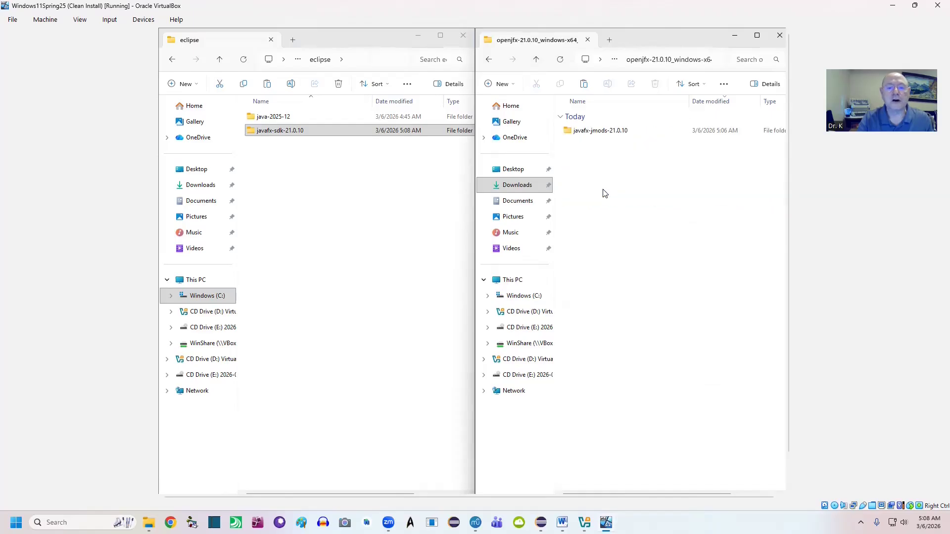
{"action": "left_click", "coordinate": [597, 132]}
{"action": "right_click", "coordinate": [588, 129]}
{"action": "double_click", "coordinate": [581, 133]}
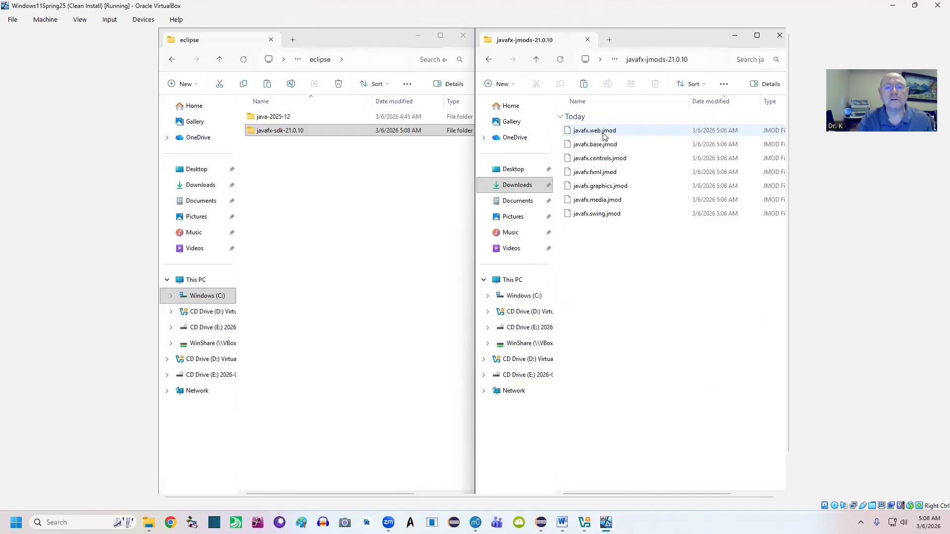
{"action": "left_click", "coordinate": [538, 66]}
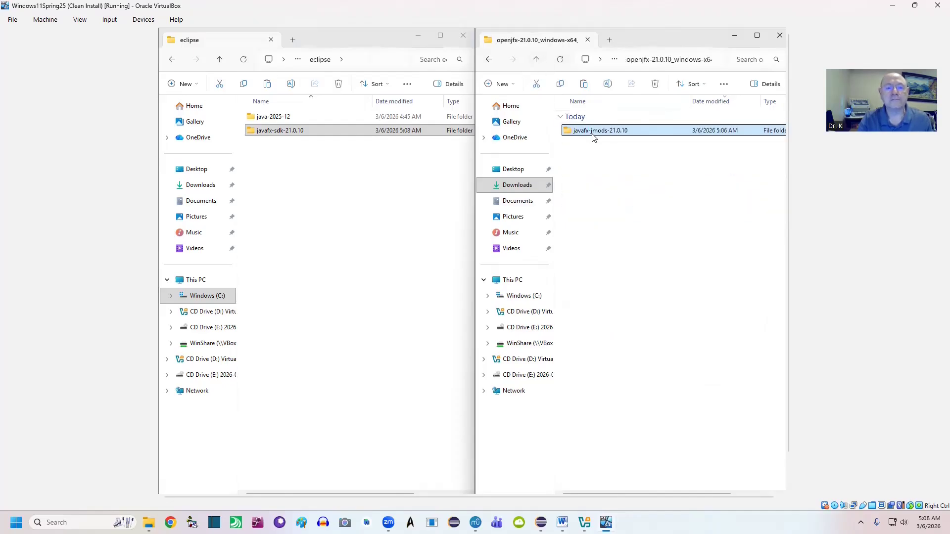
{"action": "right_click", "coordinate": [595, 137]}
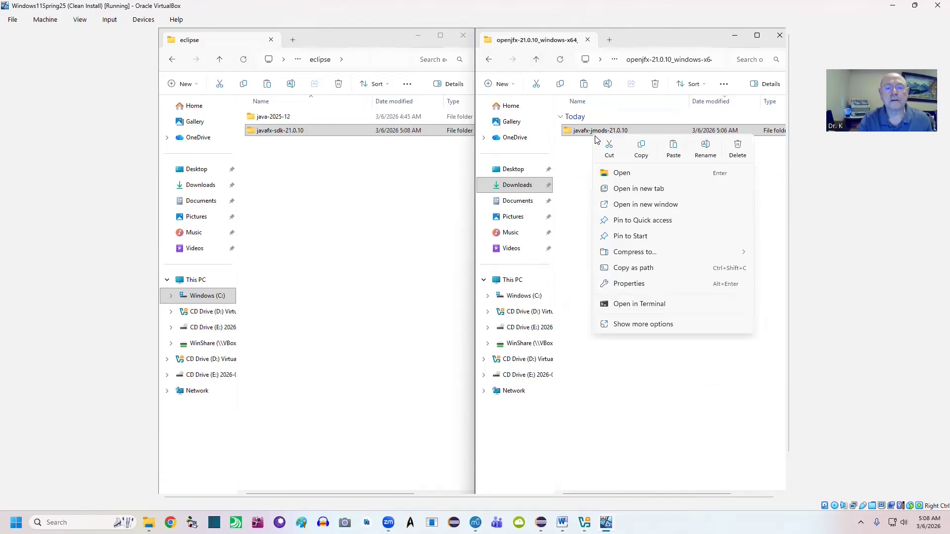
{"action": "left_click", "coordinate": [641, 156]}
{"action": "left_click", "coordinate": [319, 171]}
{"action": "right_click", "coordinate": [319, 171]}
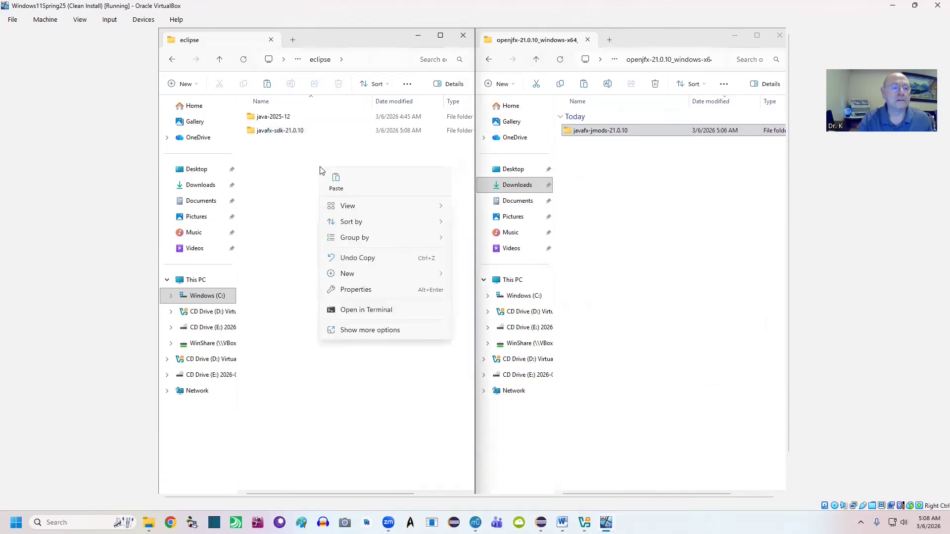
{"action": "left_click", "coordinate": [333, 178]}
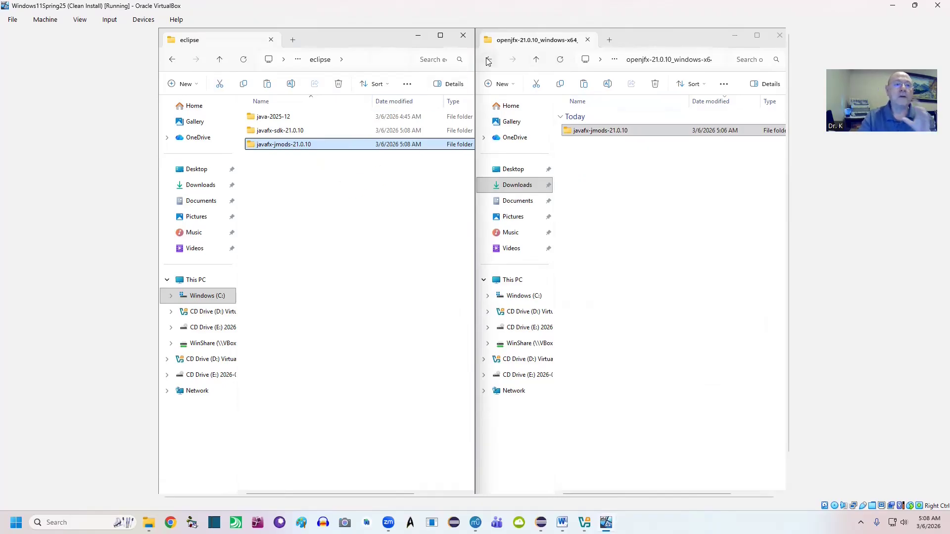
{"action": "left_click", "coordinate": [463, 37]}
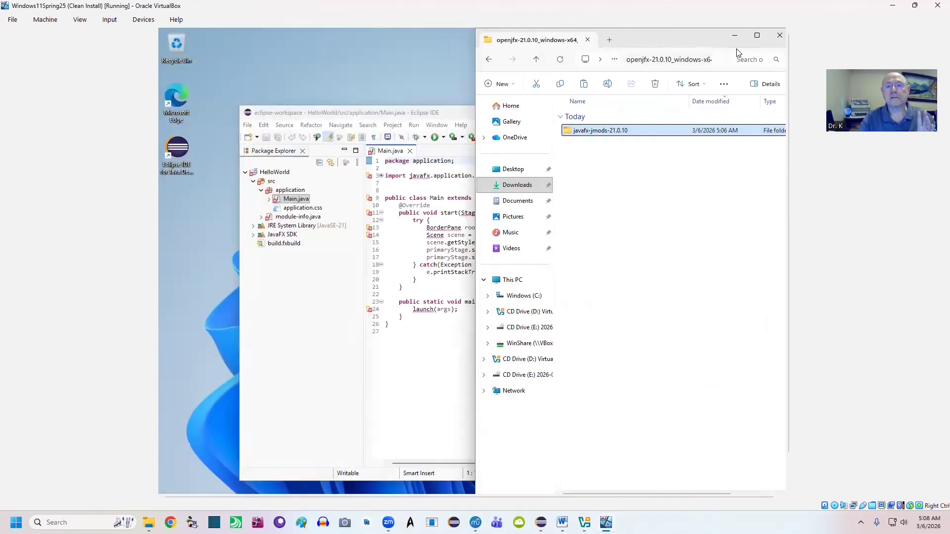
{"action": "left_click", "coordinate": [778, 36]}
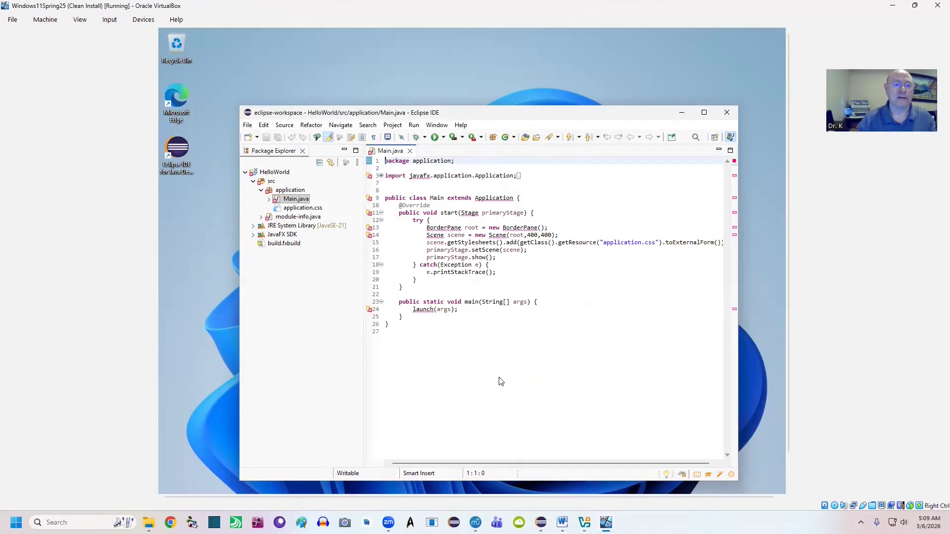
- Start adding a library of type User Library to the HelloWorld project's build path
{"action": "left_click", "coordinate": [271, 172]}
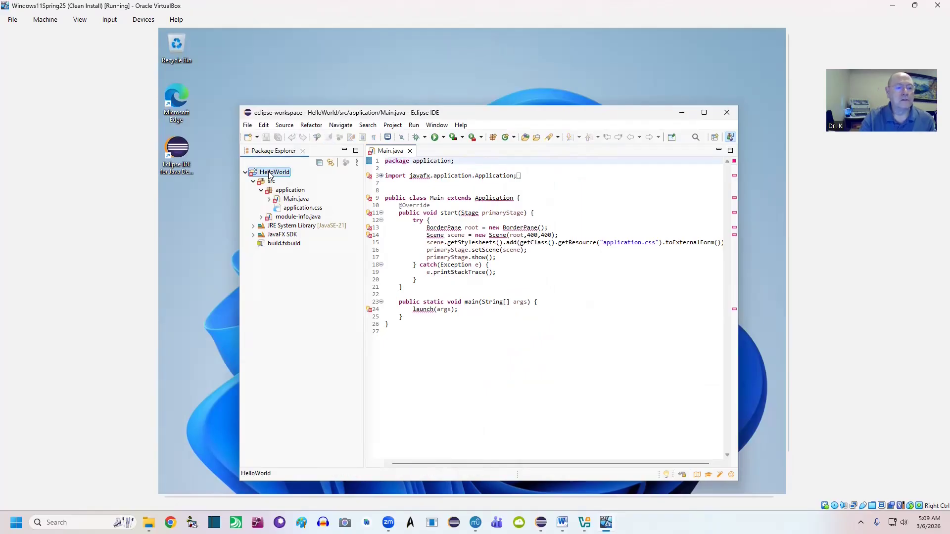
{"action": "right_click", "coordinate": [271, 174]}
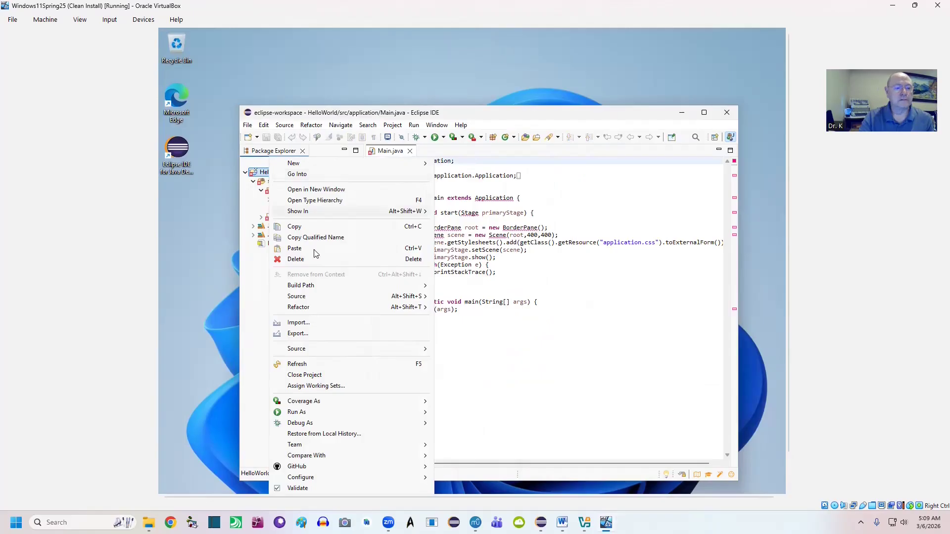
{"action": "mouse_move", "coordinate": [329, 290]}
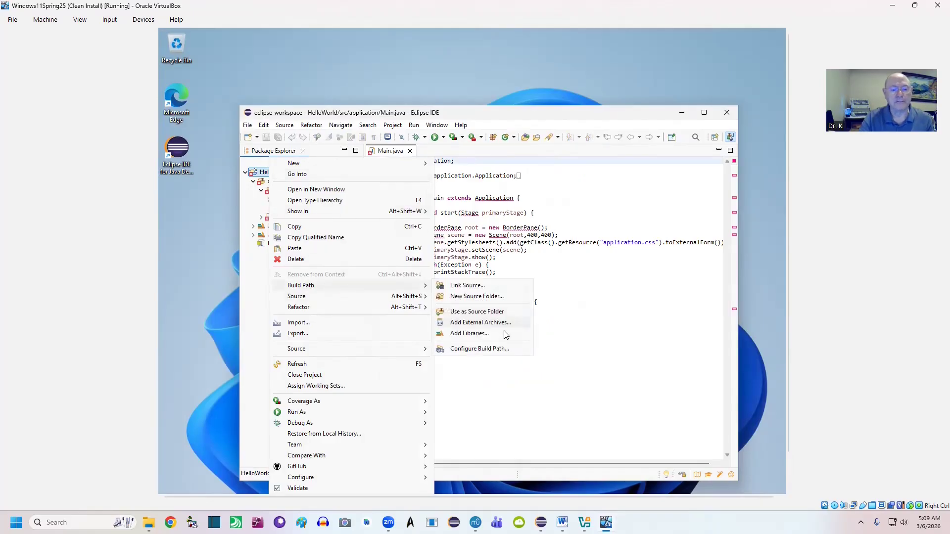
{"action": "left_click", "coordinate": [474, 335]}
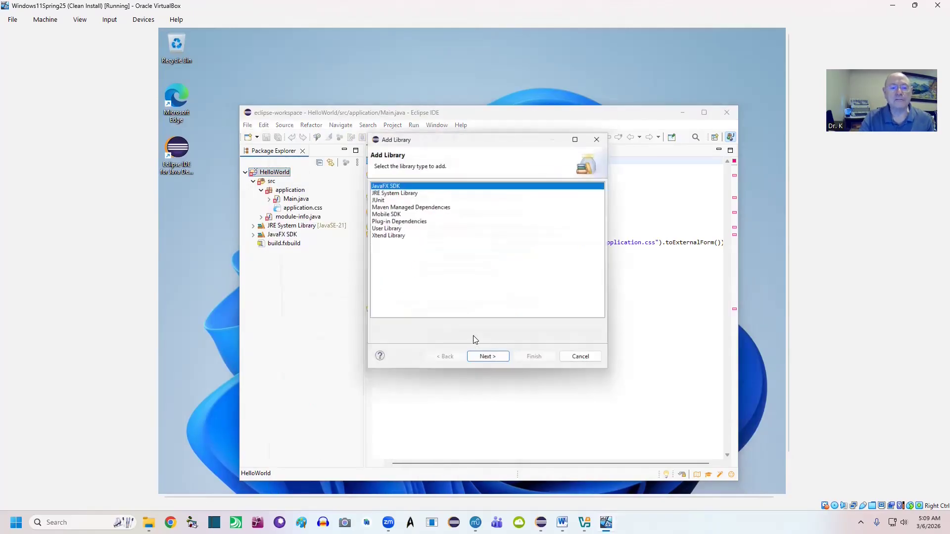
{"action": "left_click", "coordinate": [394, 228]}
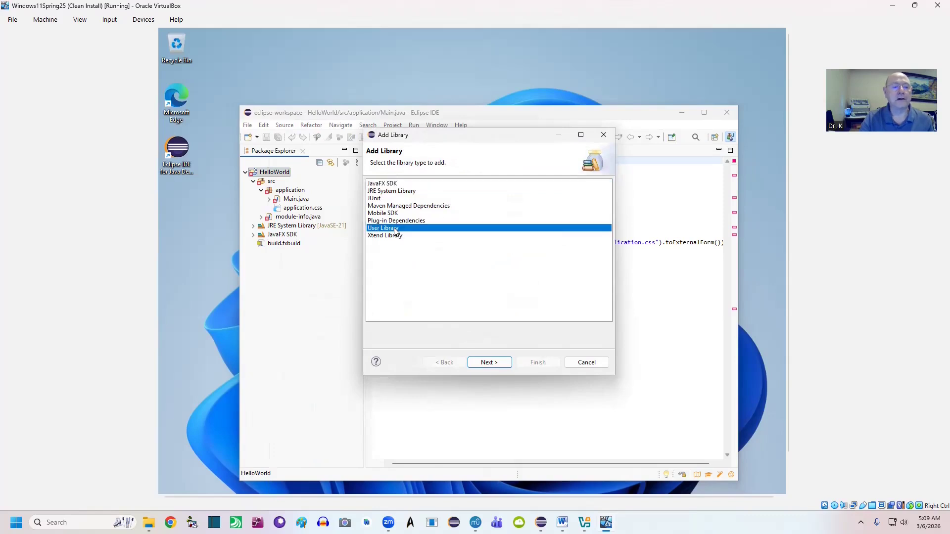
{"action": "left_click", "coordinate": [501, 368]}
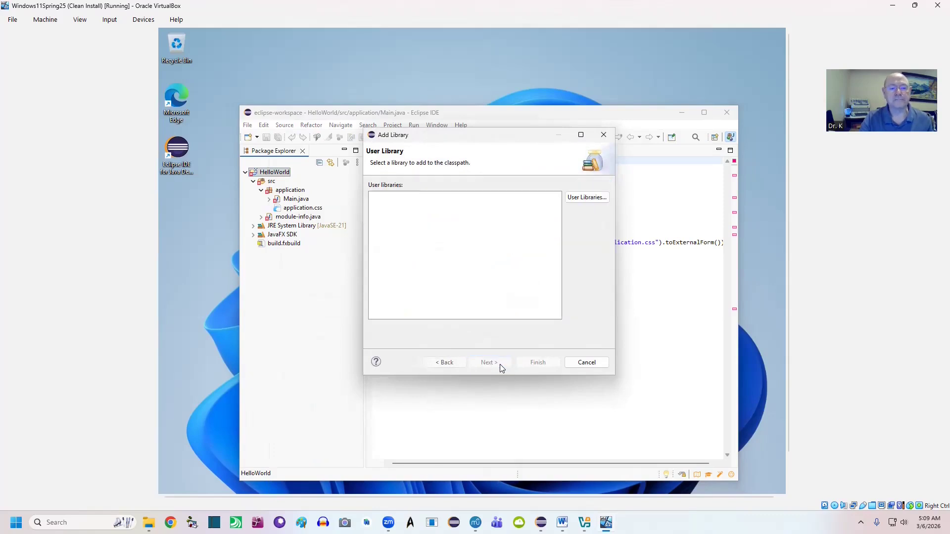
- Create a new user library named JavafxLib21
{"action": "left_click", "coordinate": [576, 198]}
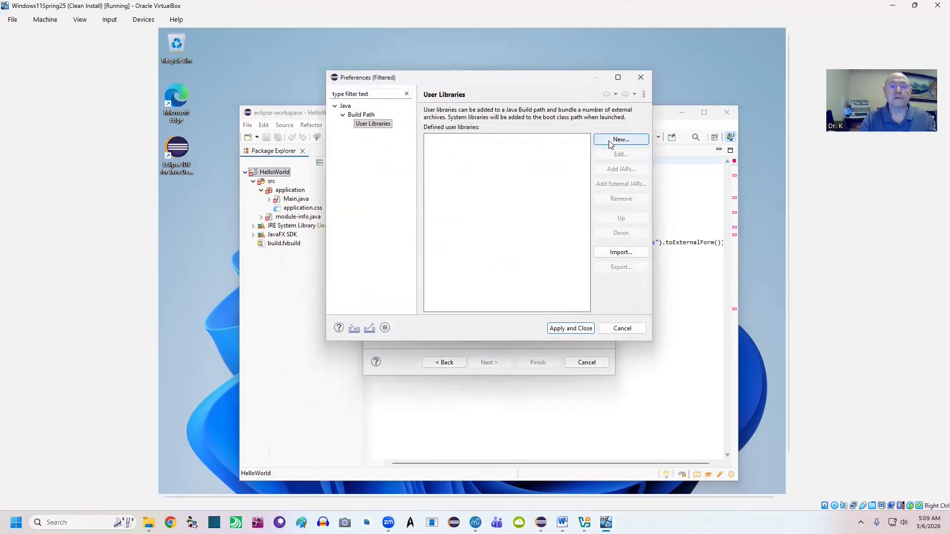
{"action": "left_click", "coordinate": [609, 141]}
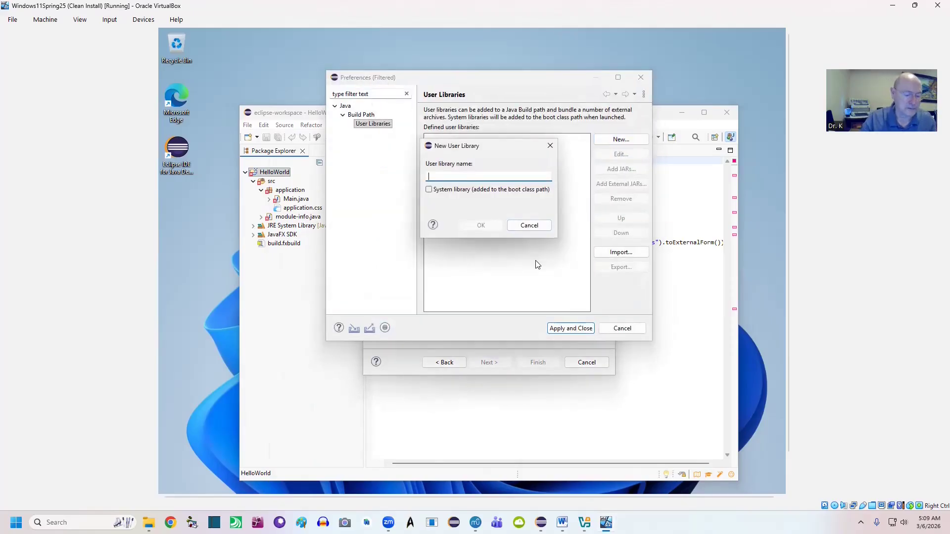
{"action": "type", "text": "JavafxLib21"}
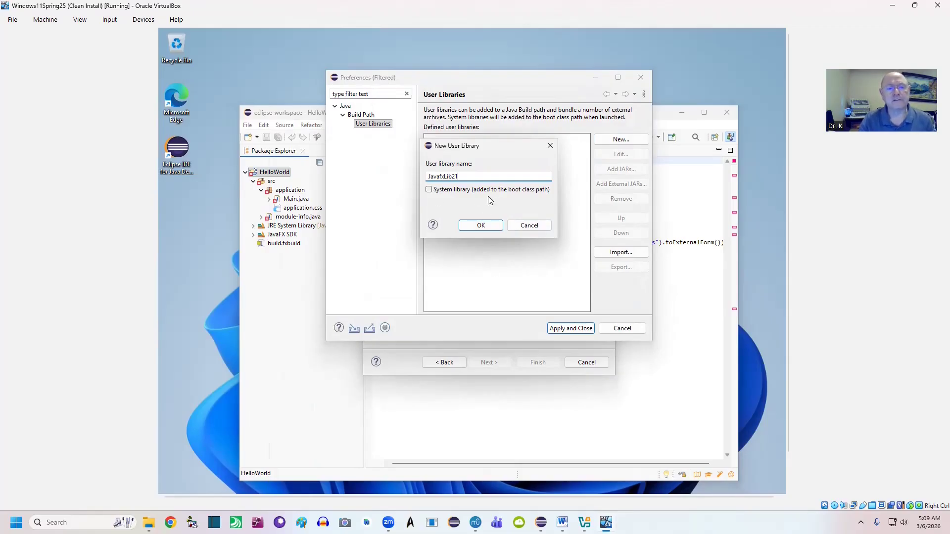
{"action": "left_click", "coordinate": [483, 226]}
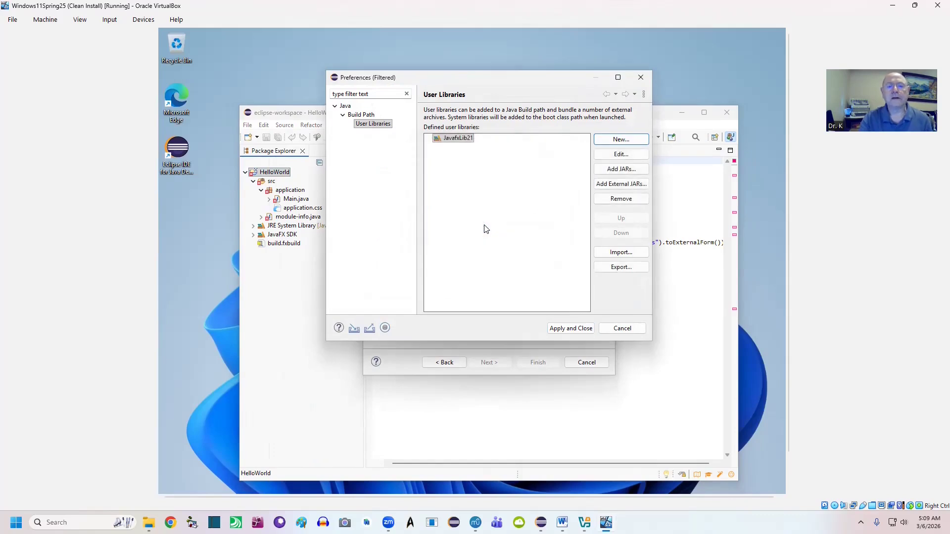
- Start adding external JARs to the JavafxLib21 library and browse to the javafx-sdk-21.0.10 folder inside the user's eclipse folder on C:
{"action": "left_click", "coordinate": [642, 186]}
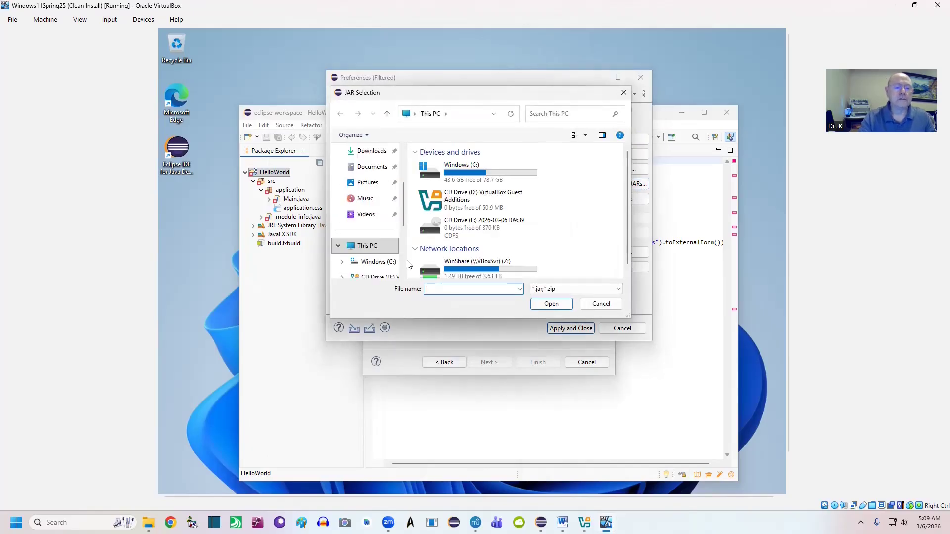
{"action": "left_click", "coordinate": [481, 175]}
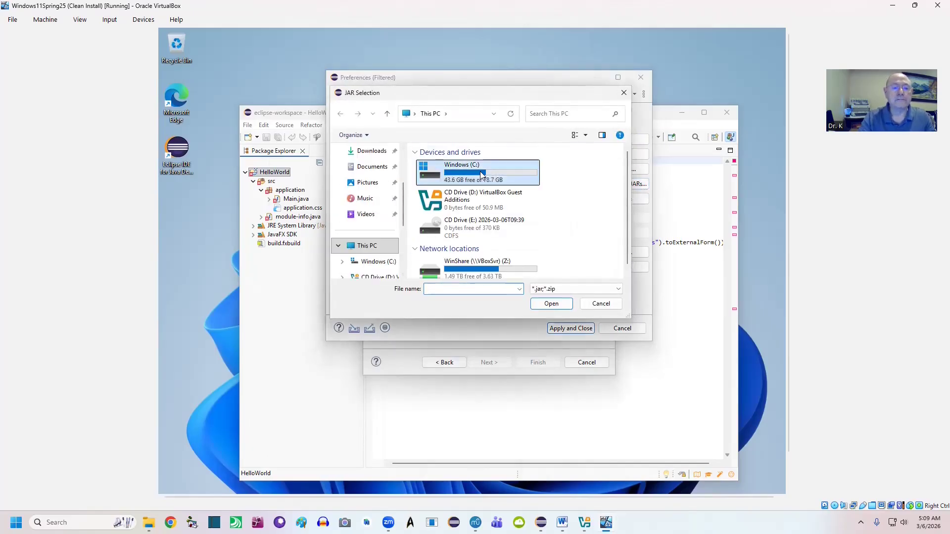
{"action": "double_click", "coordinate": [482, 174]}
{"action": "double_click", "coordinate": [450, 221]}
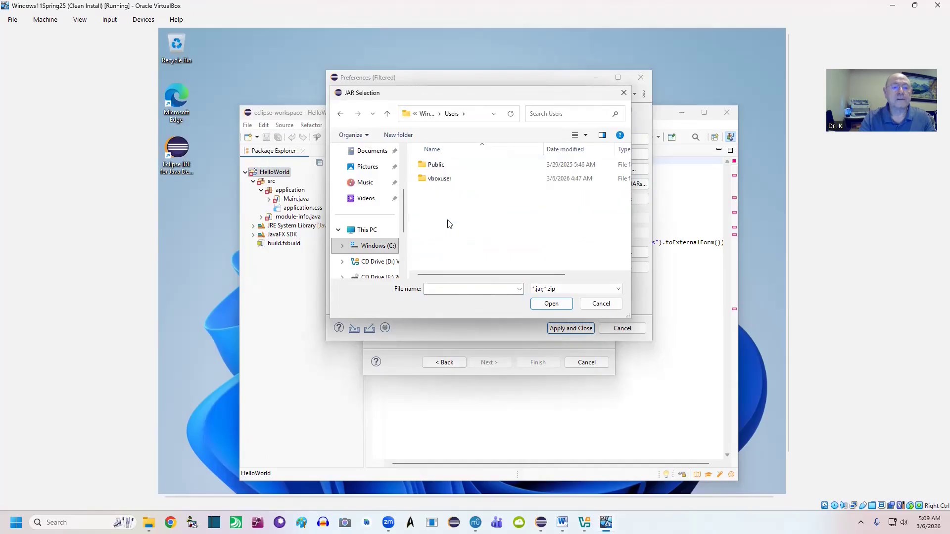
{"action": "double_click", "coordinate": [445, 178]}
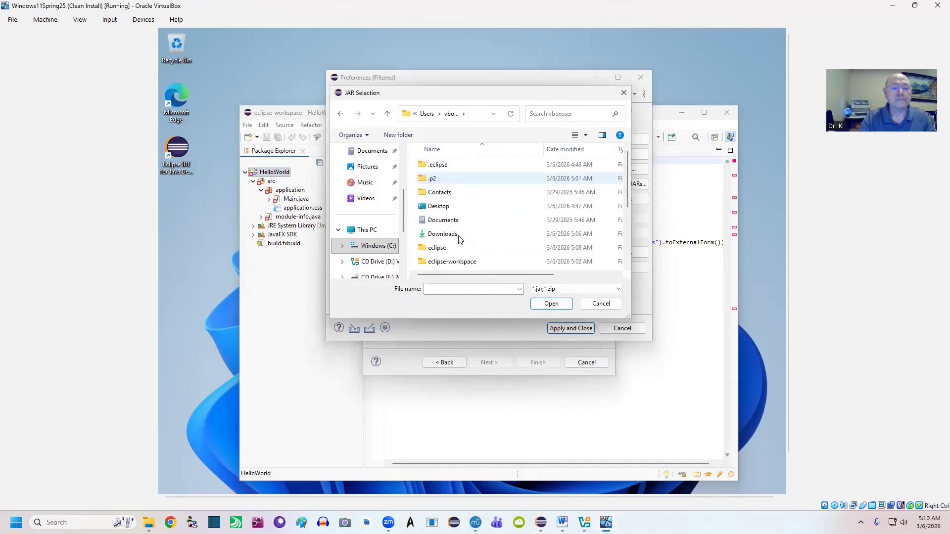
{"action": "double_click", "coordinate": [452, 248]}
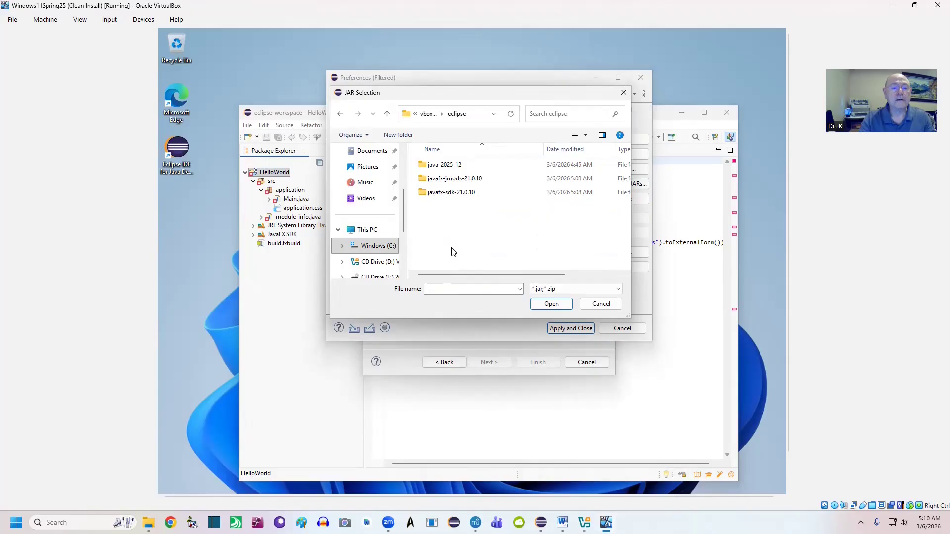
{"action": "left_click", "coordinate": [438, 195]}
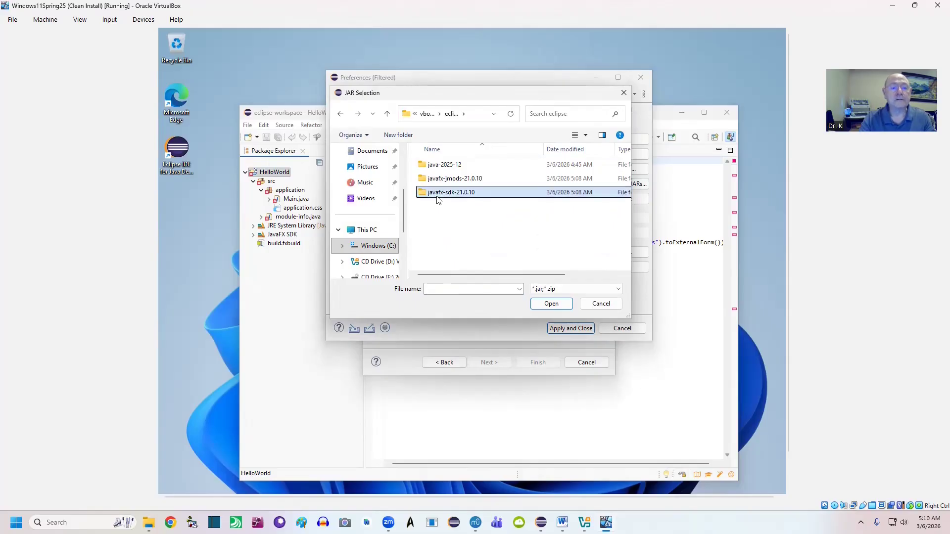
{"action": "double_click", "coordinate": [439, 196]}
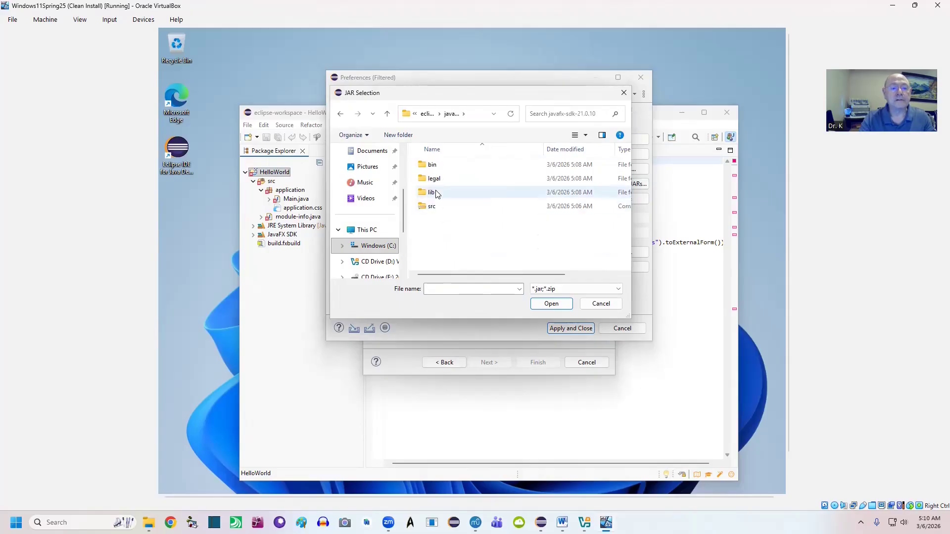
- Add all JAR files from the SDK's lib folder to JavafxLib21, and finish adding that user library to the HelloWorld project
{"action": "double_click", "coordinate": [432, 165]}
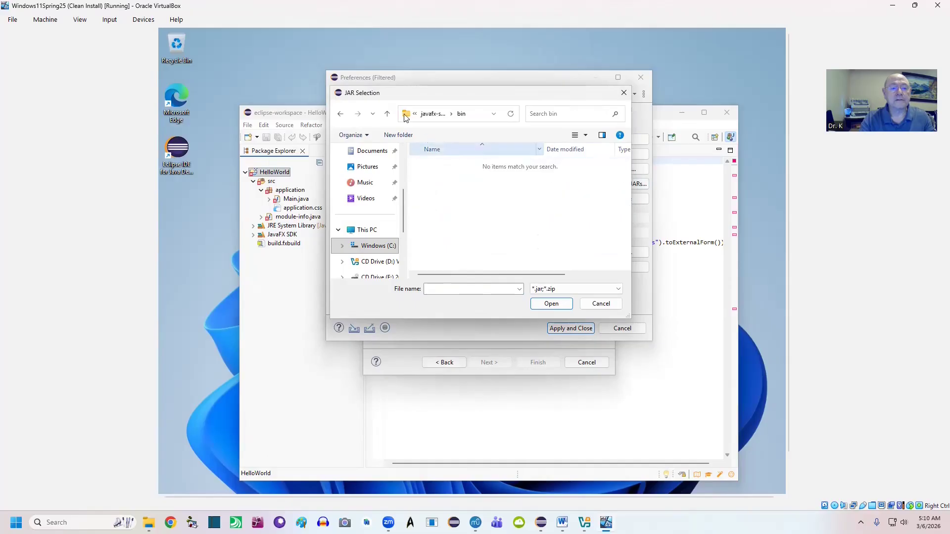
{"action": "left_click", "coordinate": [387, 115]}
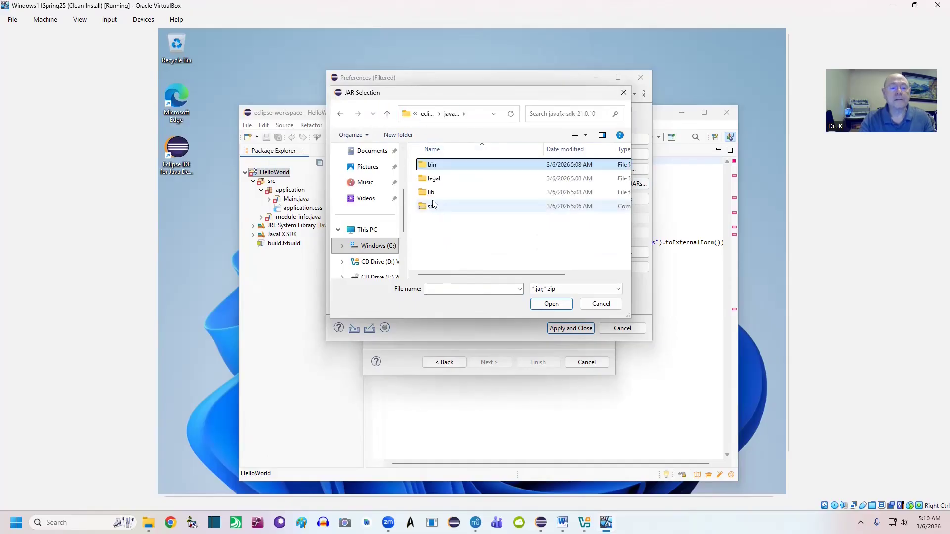
{"action": "left_click", "coordinate": [437, 194]}
{"action": "double_click", "coordinate": [437, 194]}
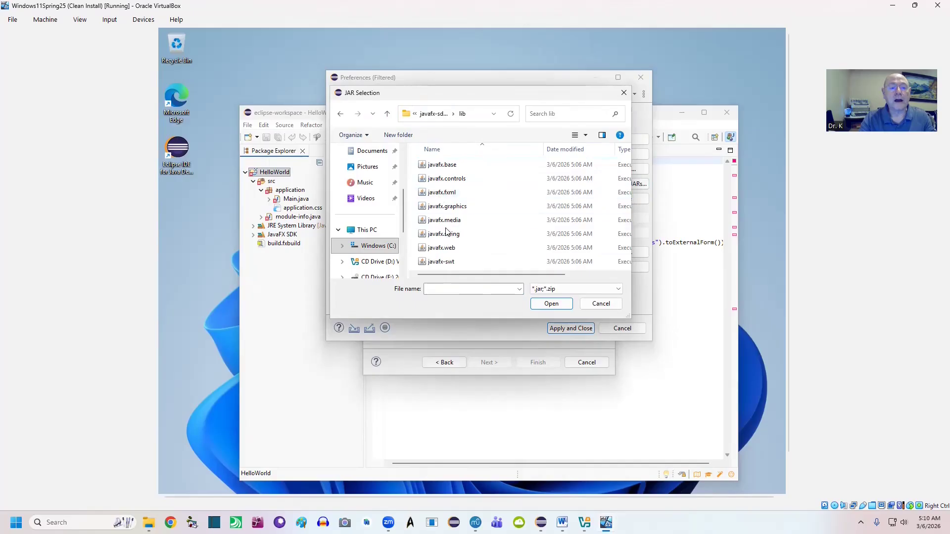
{"action": "left_click", "coordinate": [461, 166]}
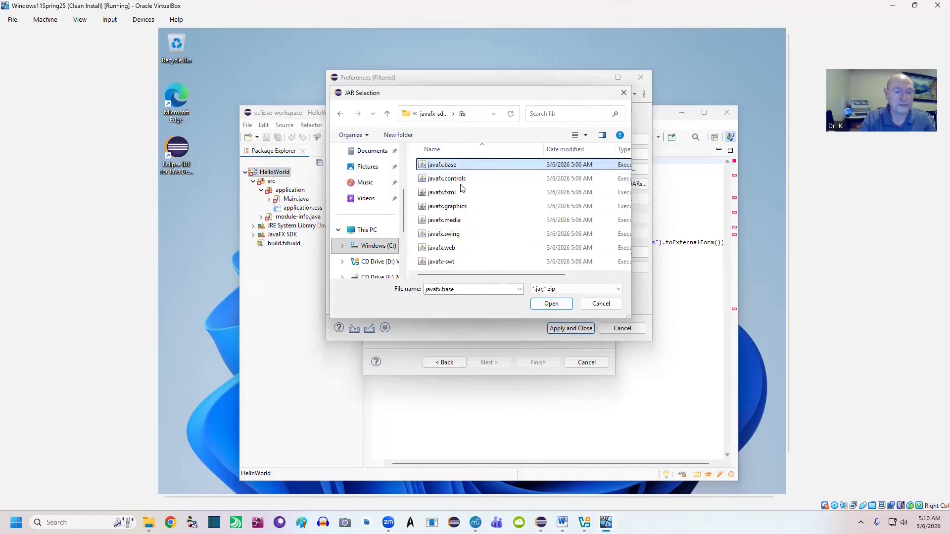
{"action": "key", "text": "ctrl+a"}
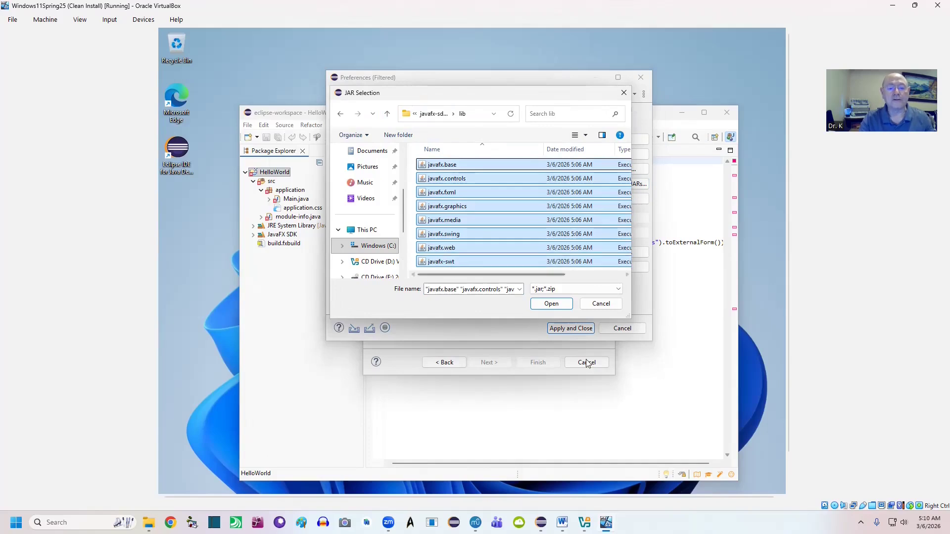
{"action": "left_click", "coordinate": [549, 304]}
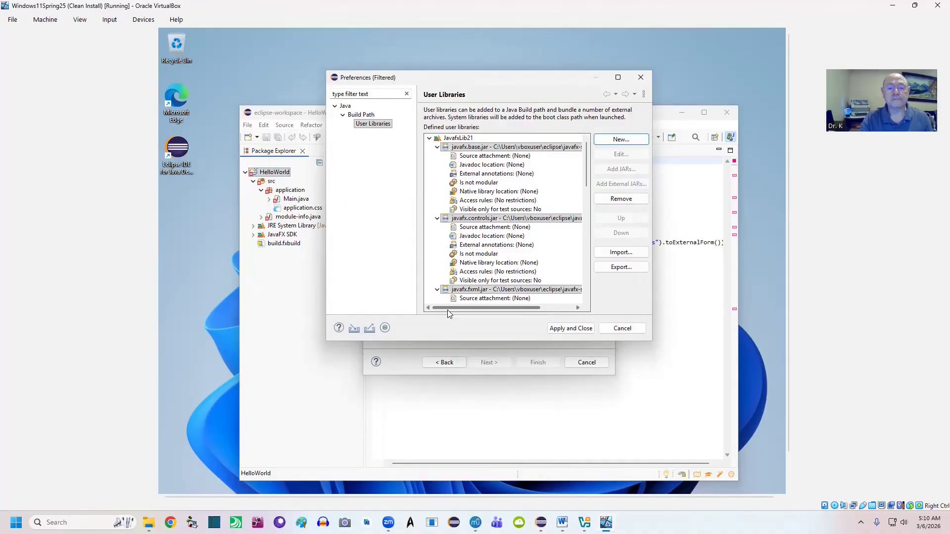
{"action": "left_click", "coordinate": [580, 329]}
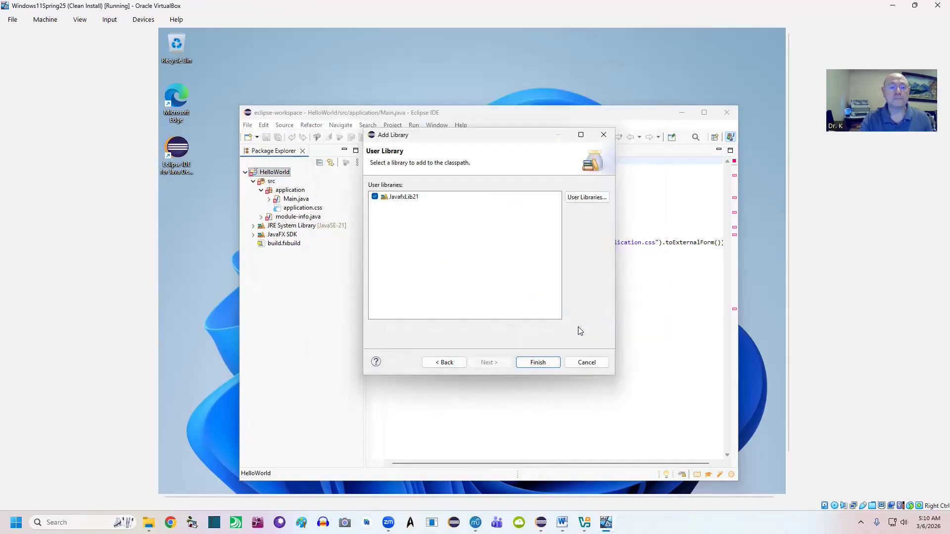
{"action": "left_click", "coordinate": [543, 364]}
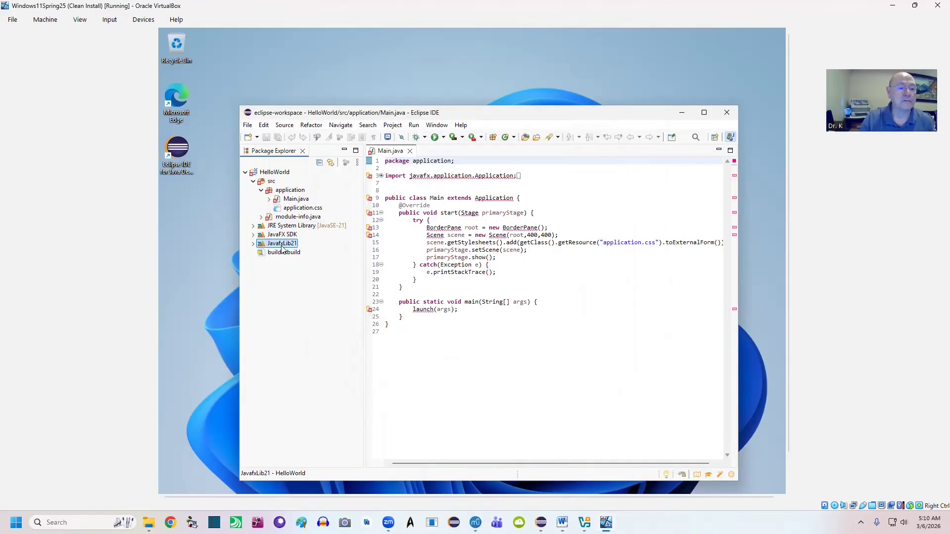
- Open the HelloWorld project's build path configuration and remove JavafxLib21 from the Classpath
{"action": "left_click", "coordinate": [276, 172]}
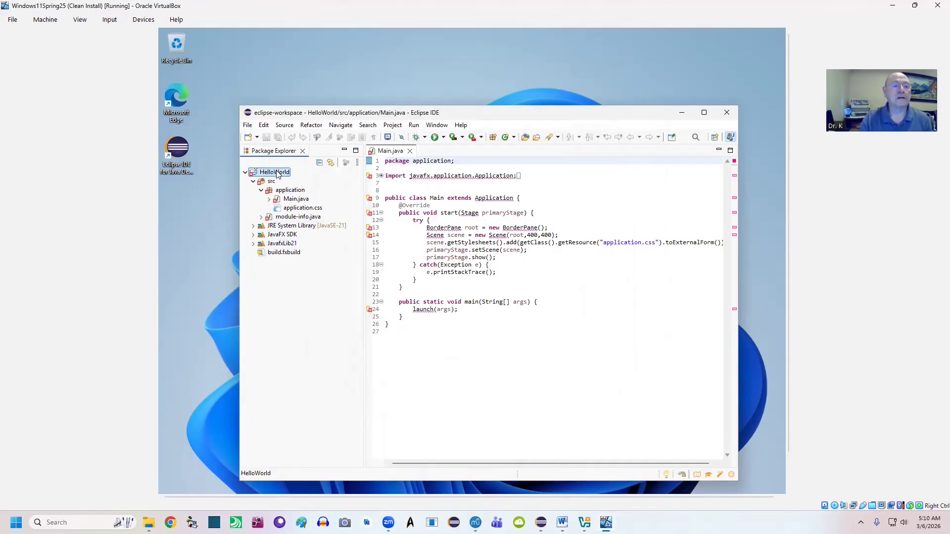
{"action": "right_click", "coordinate": [276, 174]}
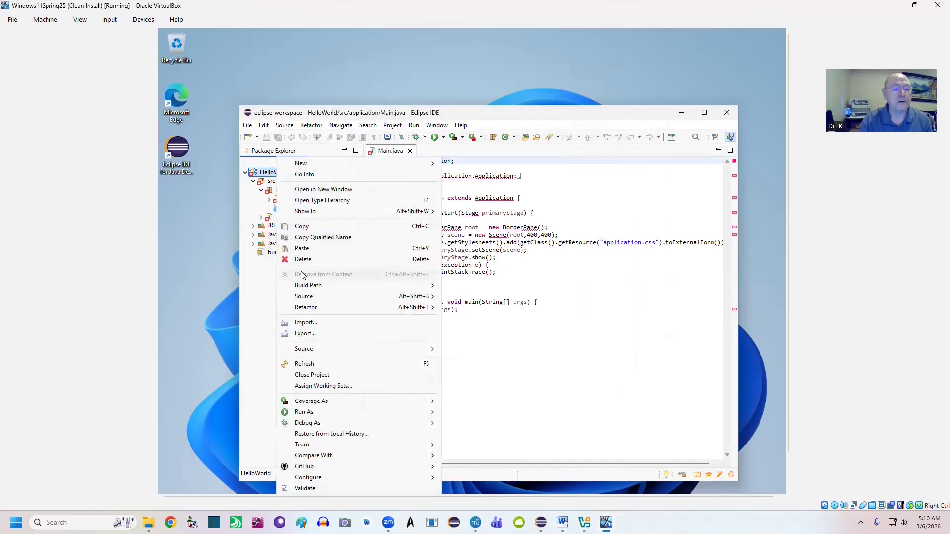
{"action": "mouse_move", "coordinate": [309, 286]}
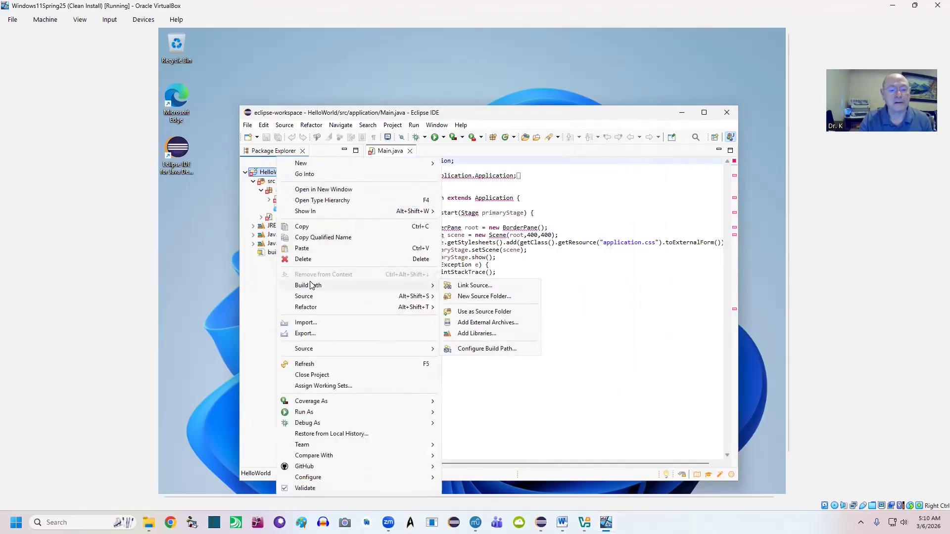
{"action": "left_click", "coordinate": [474, 349]}
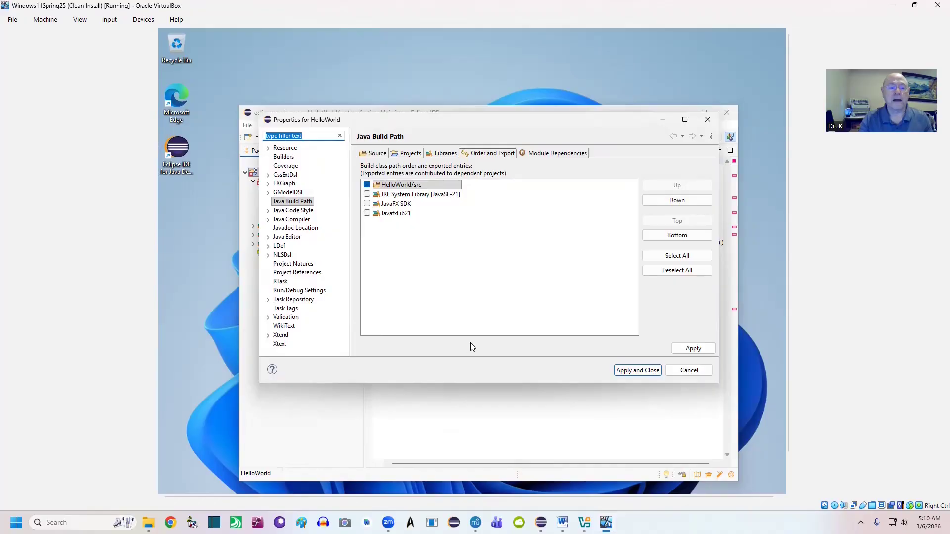
{"action": "left_click", "coordinate": [444, 155]}
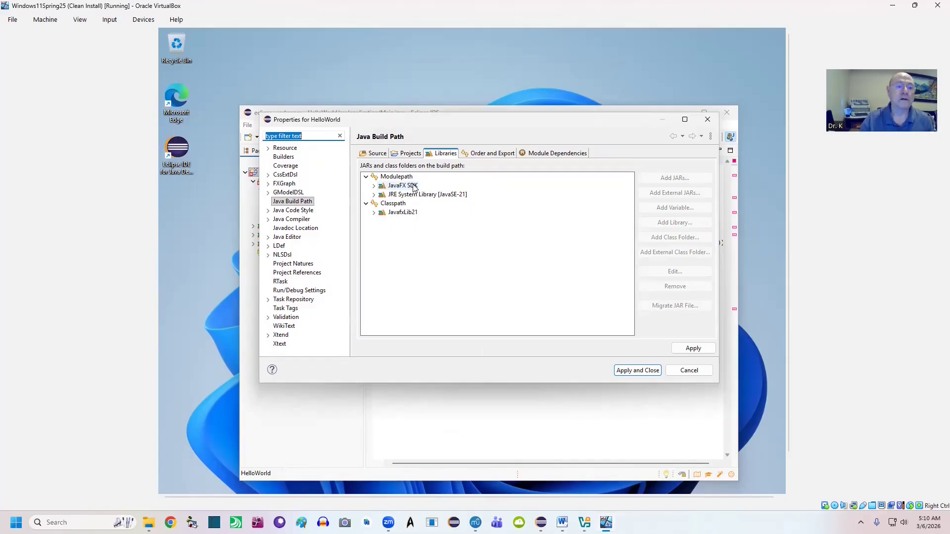
{"action": "left_click", "coordinate": [403, 213]}
{"action": "left_click", "coordinate": [683, 289]}
- Add the JavafxLib21 user library to the Modulepath of the HelloWorld project
{"action": "left_click", "coordinate": [397, 178]}
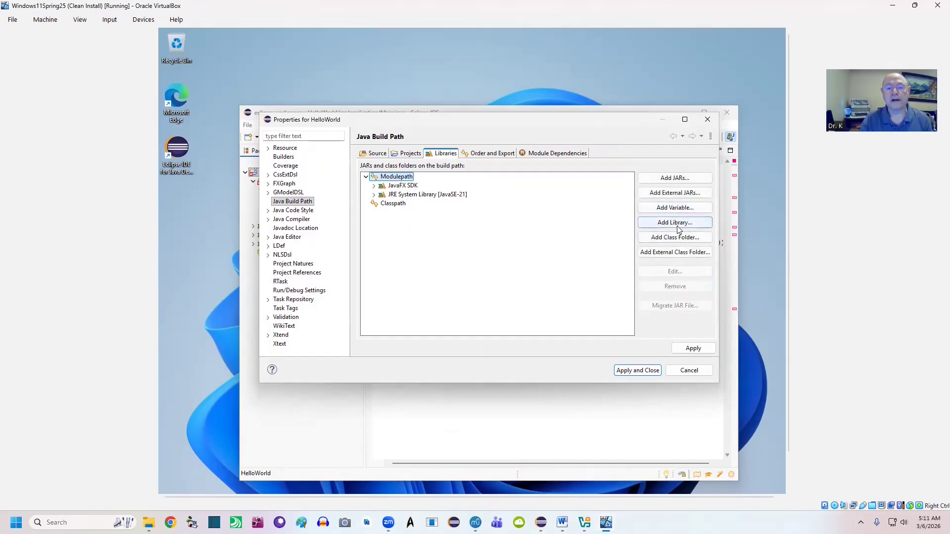
{"action": "left_click", "coordinate": [675, 224]}
{"action": "left_click", "coordinate": [488, 309]}
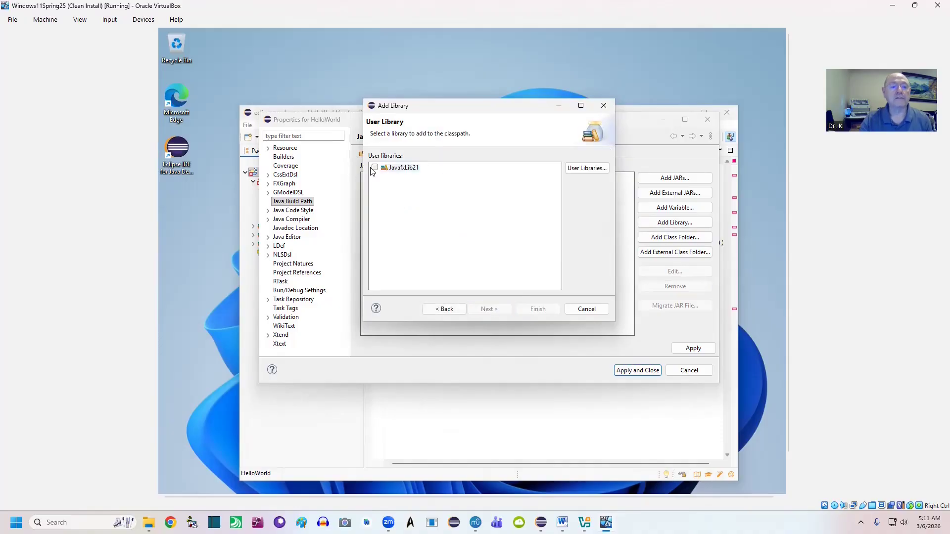
{"action": "left_click", "coordinate": [375, 168]}
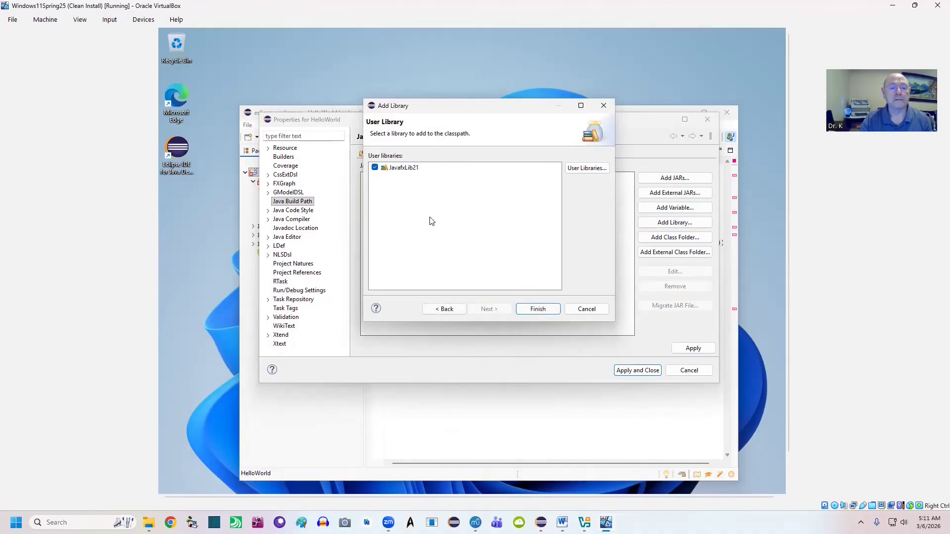
{"action": "left_click", "coordinate": [538, 309]}
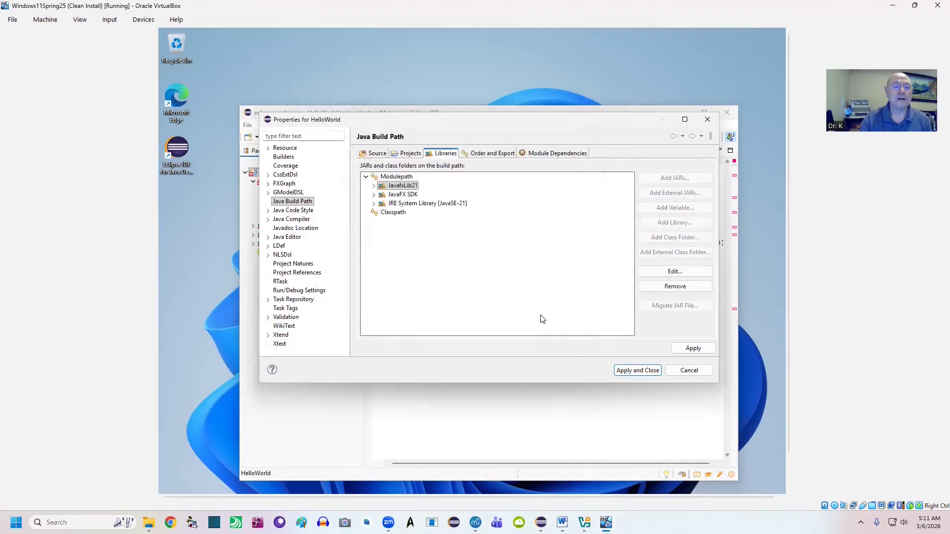
- Mark JRE System Library, JavaFX SDK and JavafxLib21 for export in the build path order, and apply the project properties
{"action": "left_click", "coordinate": [494, 154]}
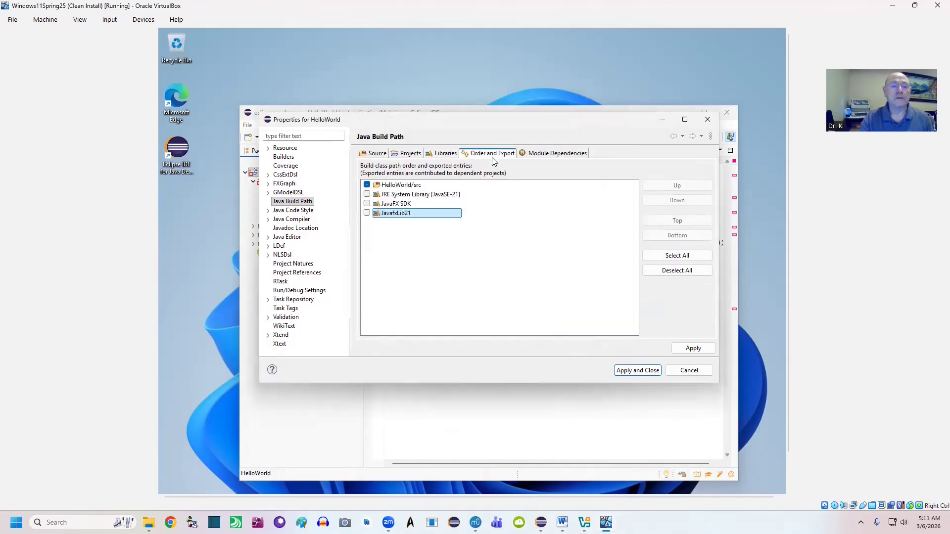
{"action": "left_click", "coordinate": [367, 194]}
{"action": "left_click", "coordinate": [366, 203]}
{"action": "left_click", "coordinate": [367, 213]}
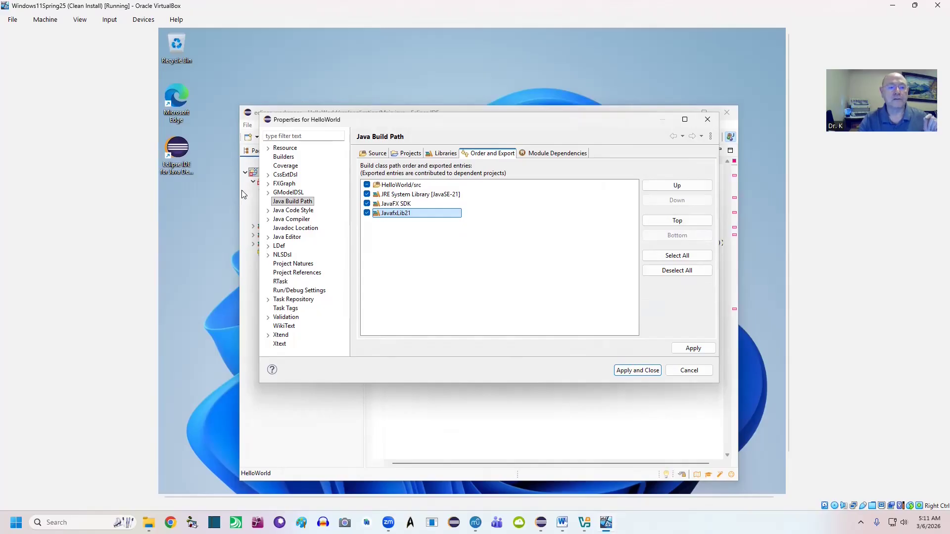
{"action": "left_click", "coordinate": [638, 371]}
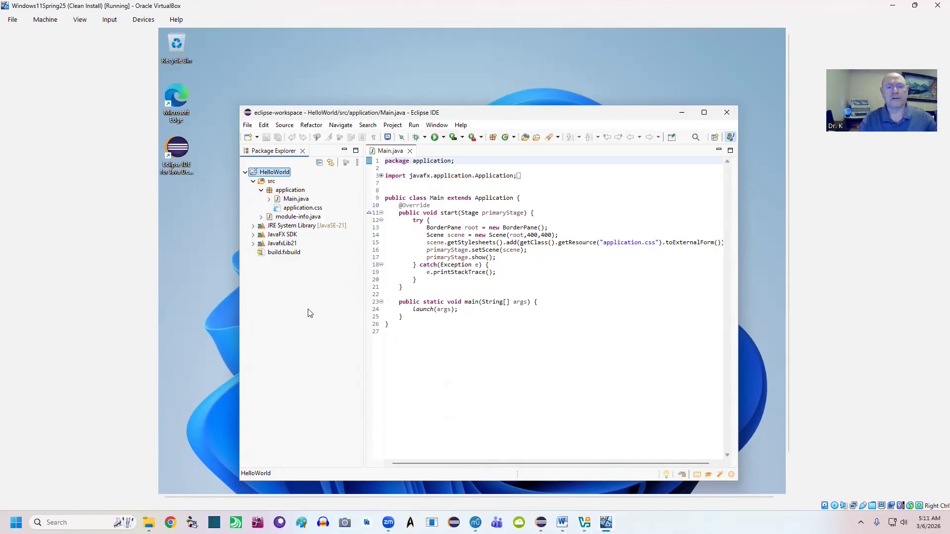
- Run the project as Main - application, close the launched JavaFX window, and collapse the HelloWorld project tree
{"action": "left_click", "coordinate": [434, 138]}
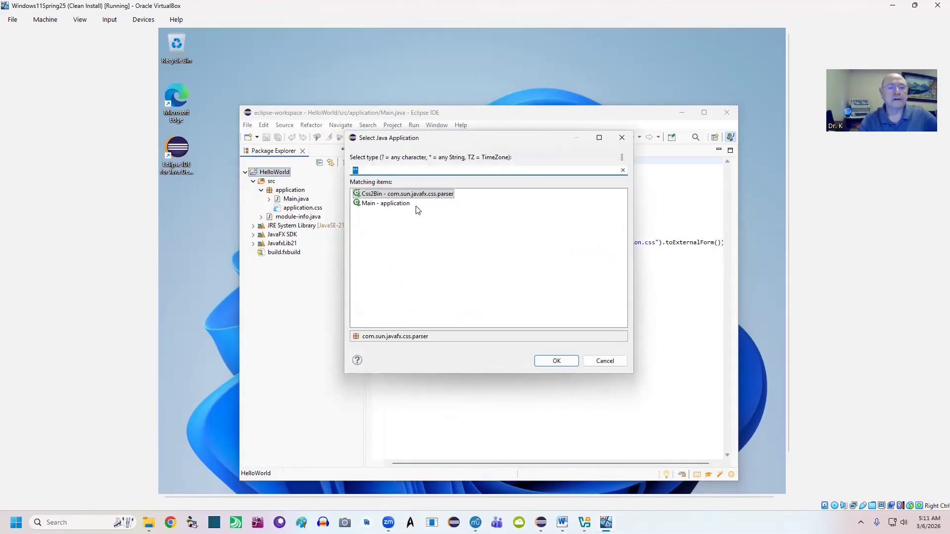
{"action": "left_click", "coordinate": [387, 205]}
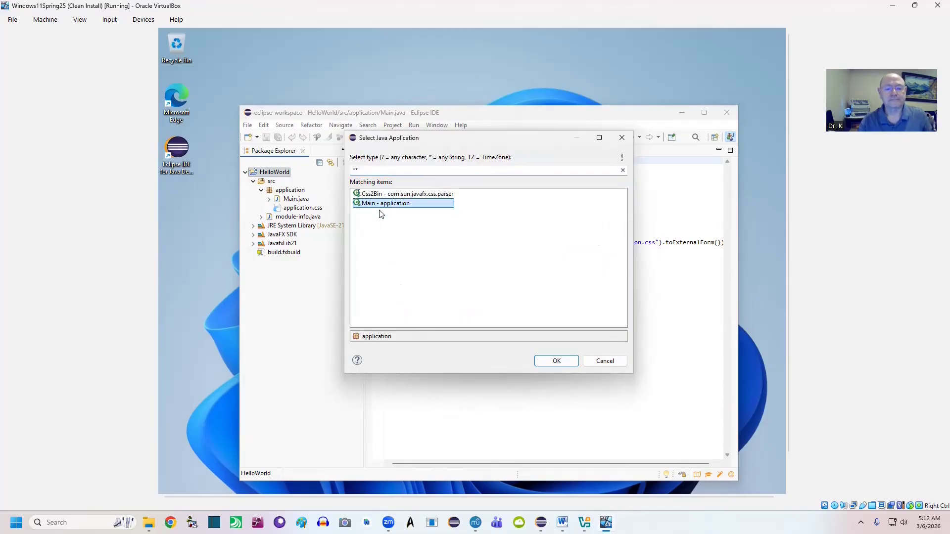
{"action": "left_click", "coordinate": [541, 364]}
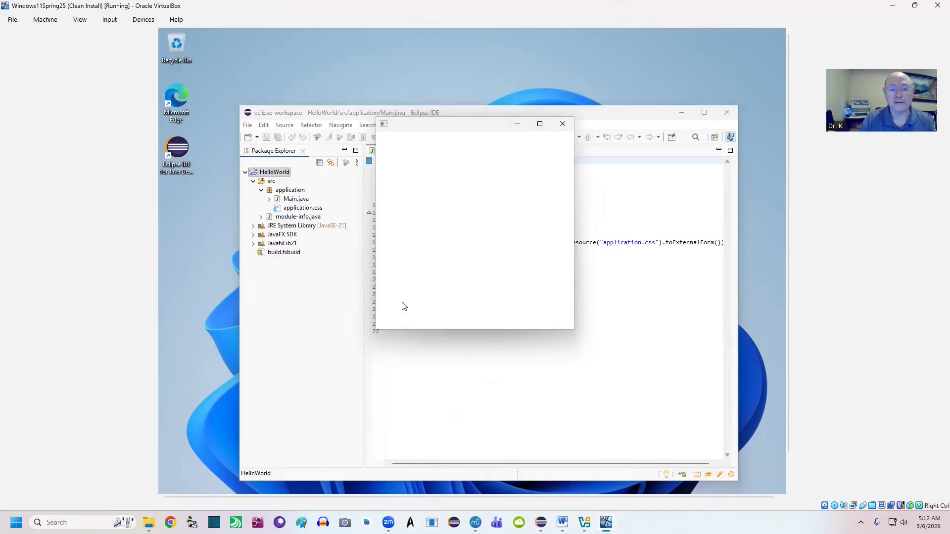
{"action": "left_click_drag", "start_coordinate": [446, 127], "coordinate": [490, 191]}
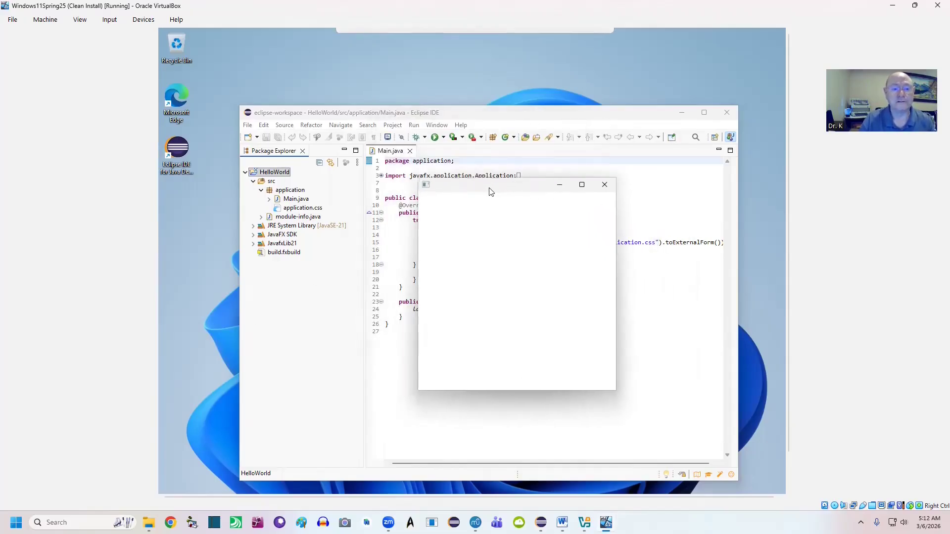
{"action": "left_click", "coordinate": [604, 187]}
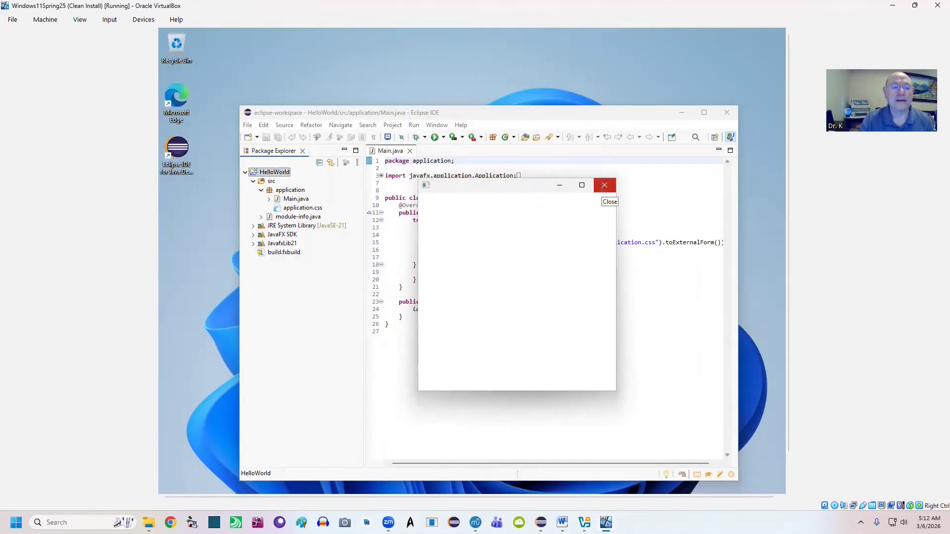
{"action": "left_click", "coordinate": [244, 172]}
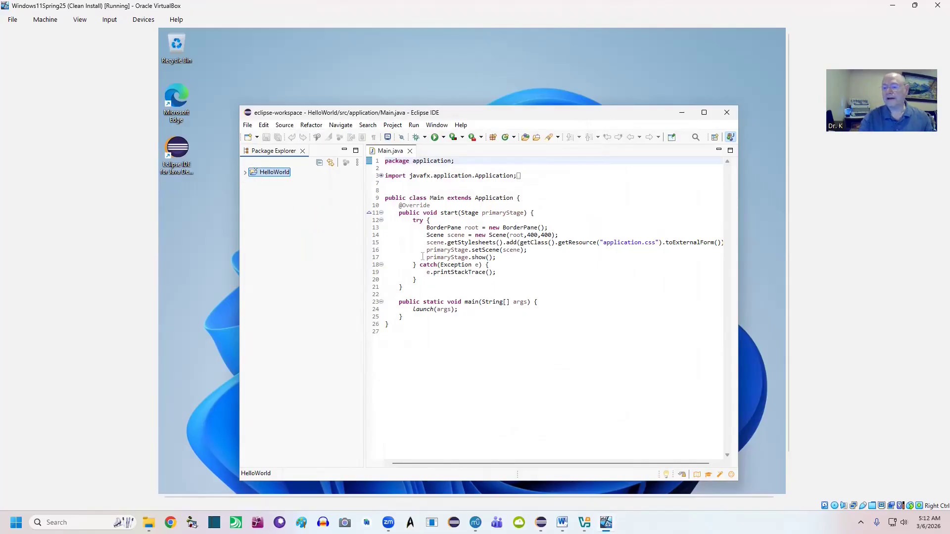